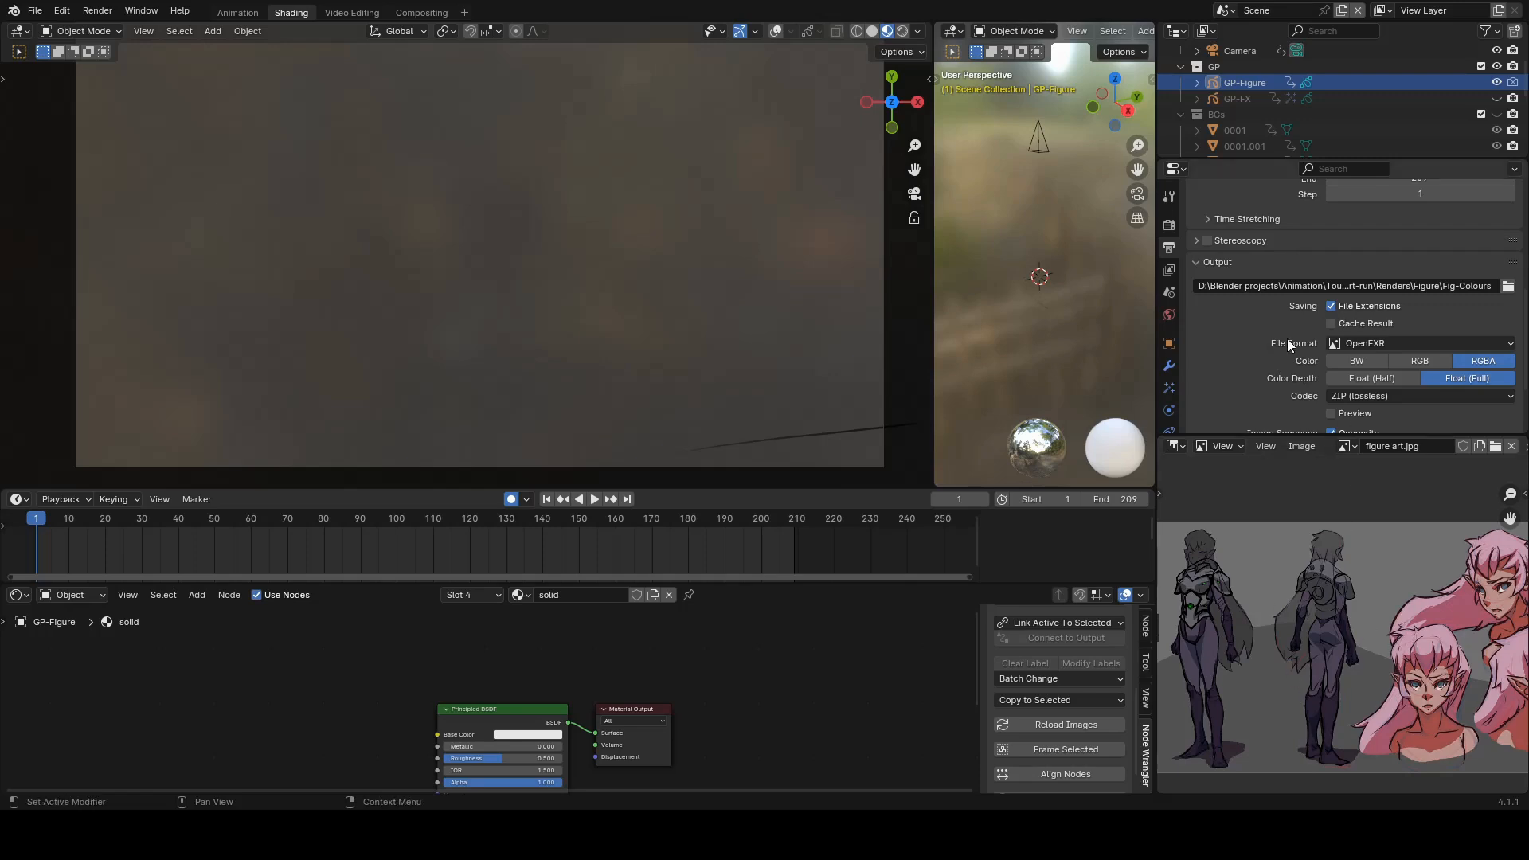
scroll(1282, 341, "down", 3)
scroll(1273, 328, "up", 6)
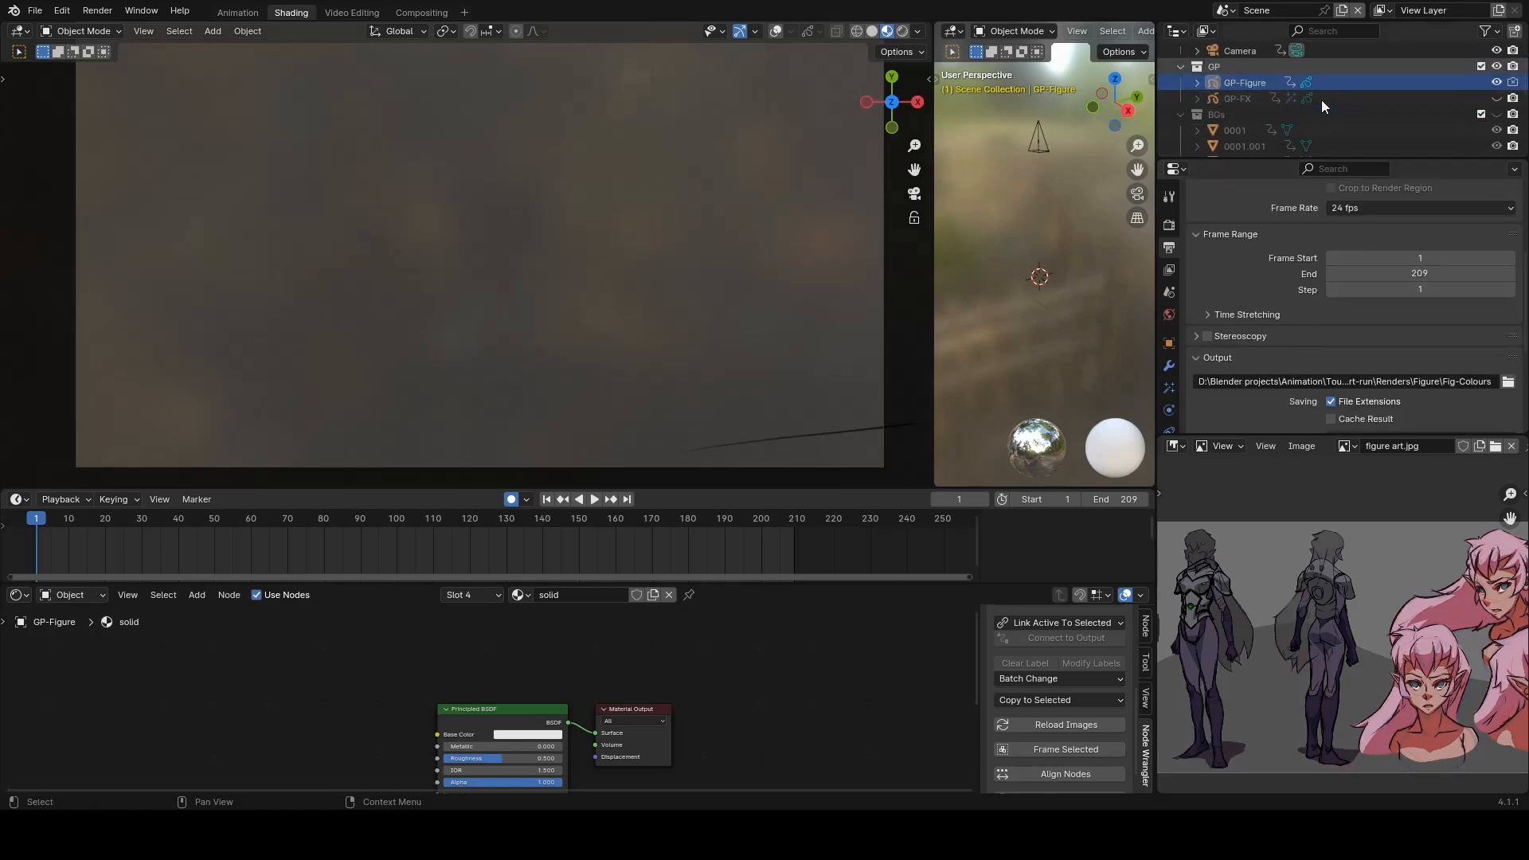
scroll(1321, 98, "down", 3)
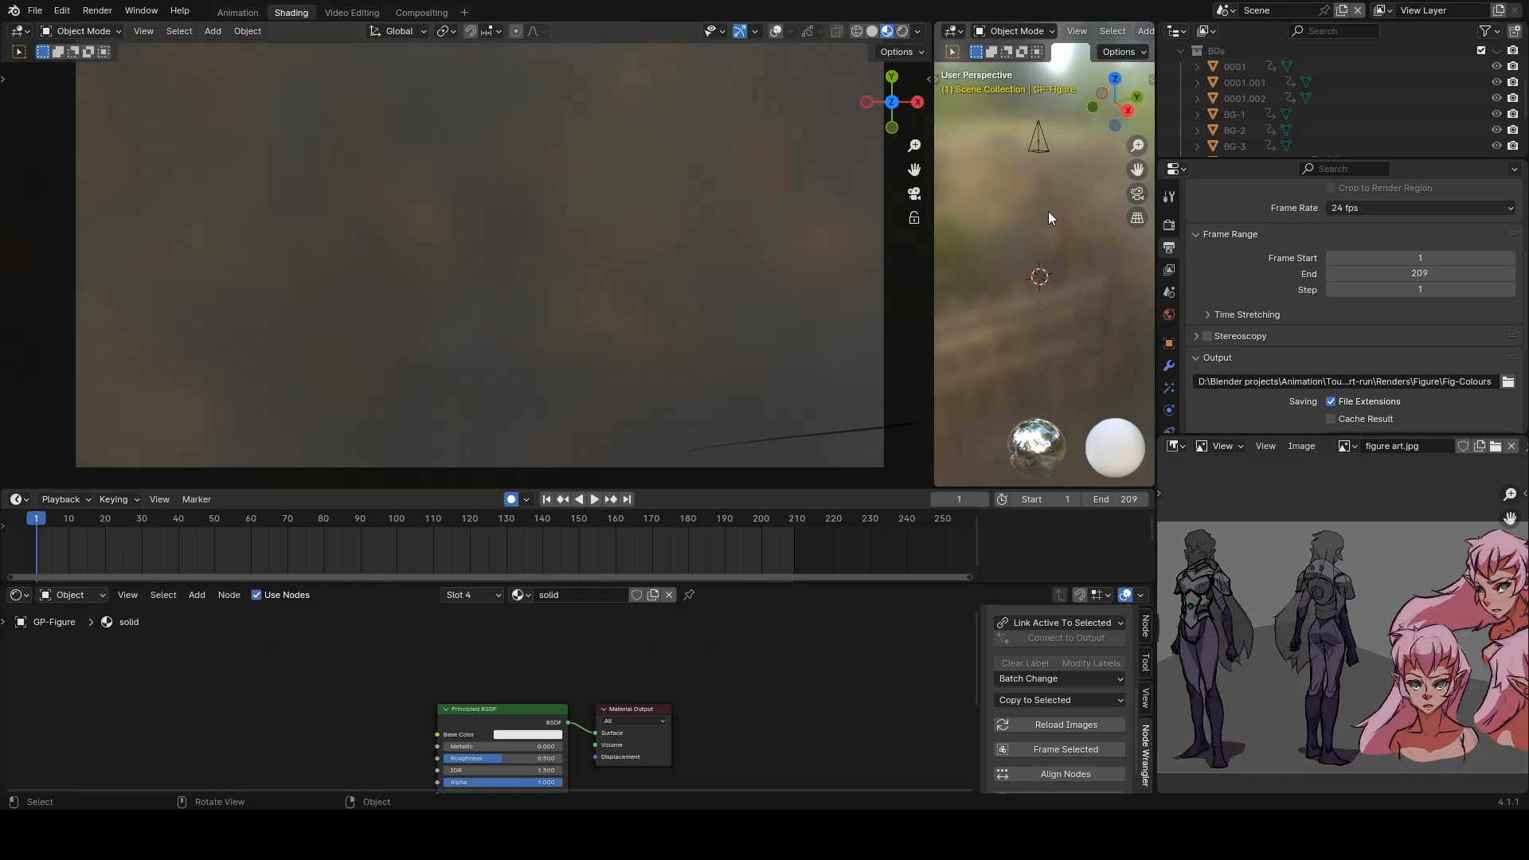
middle_click_drag(1048, 212, 1028, 182)
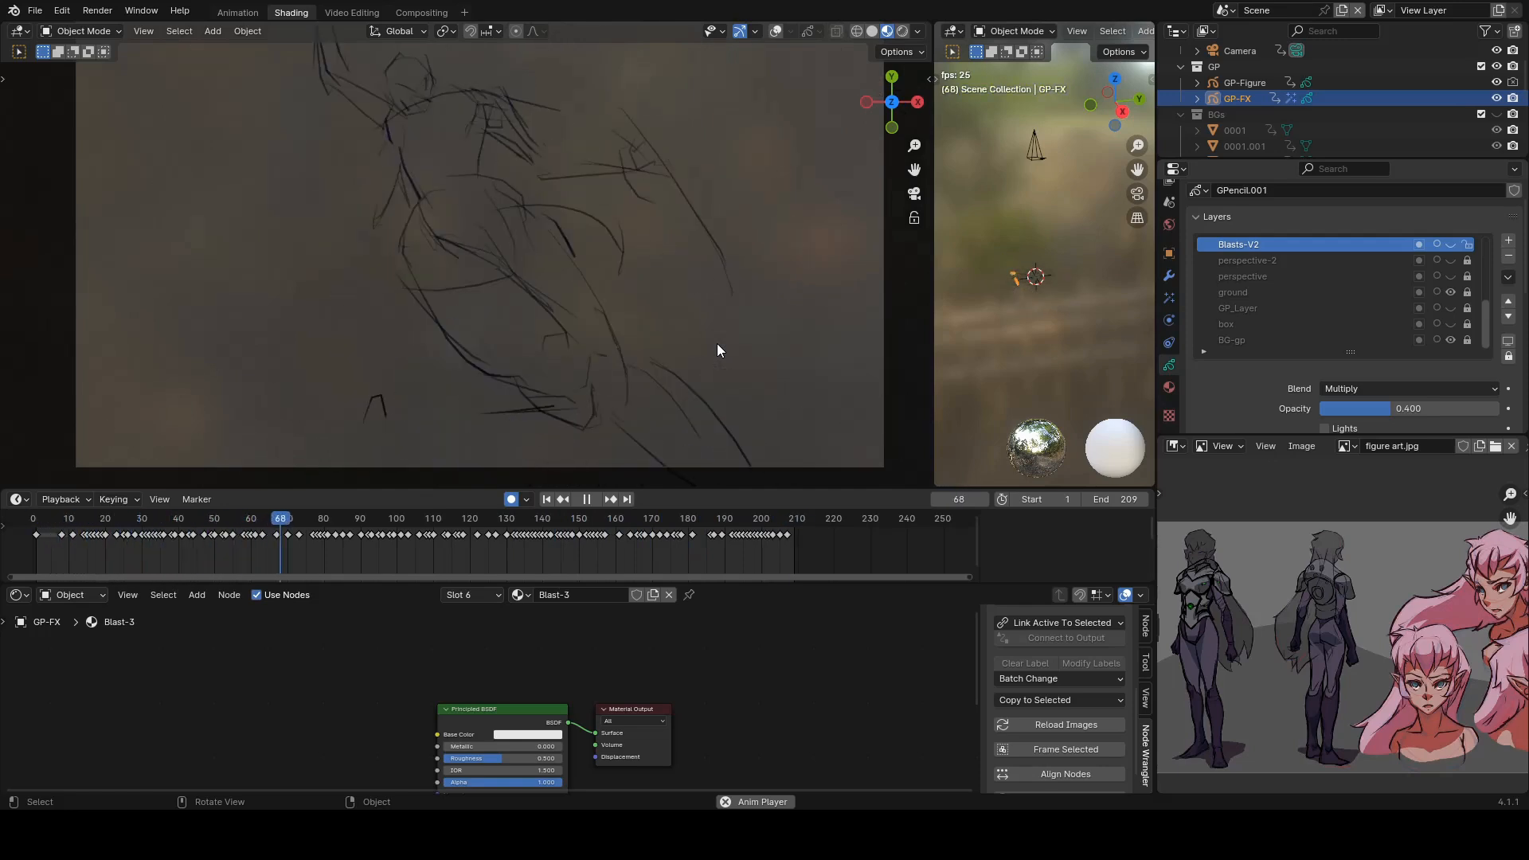
Show the perspective-2 and perspective layers of the GP-FX object.
left_click(1451, 261)
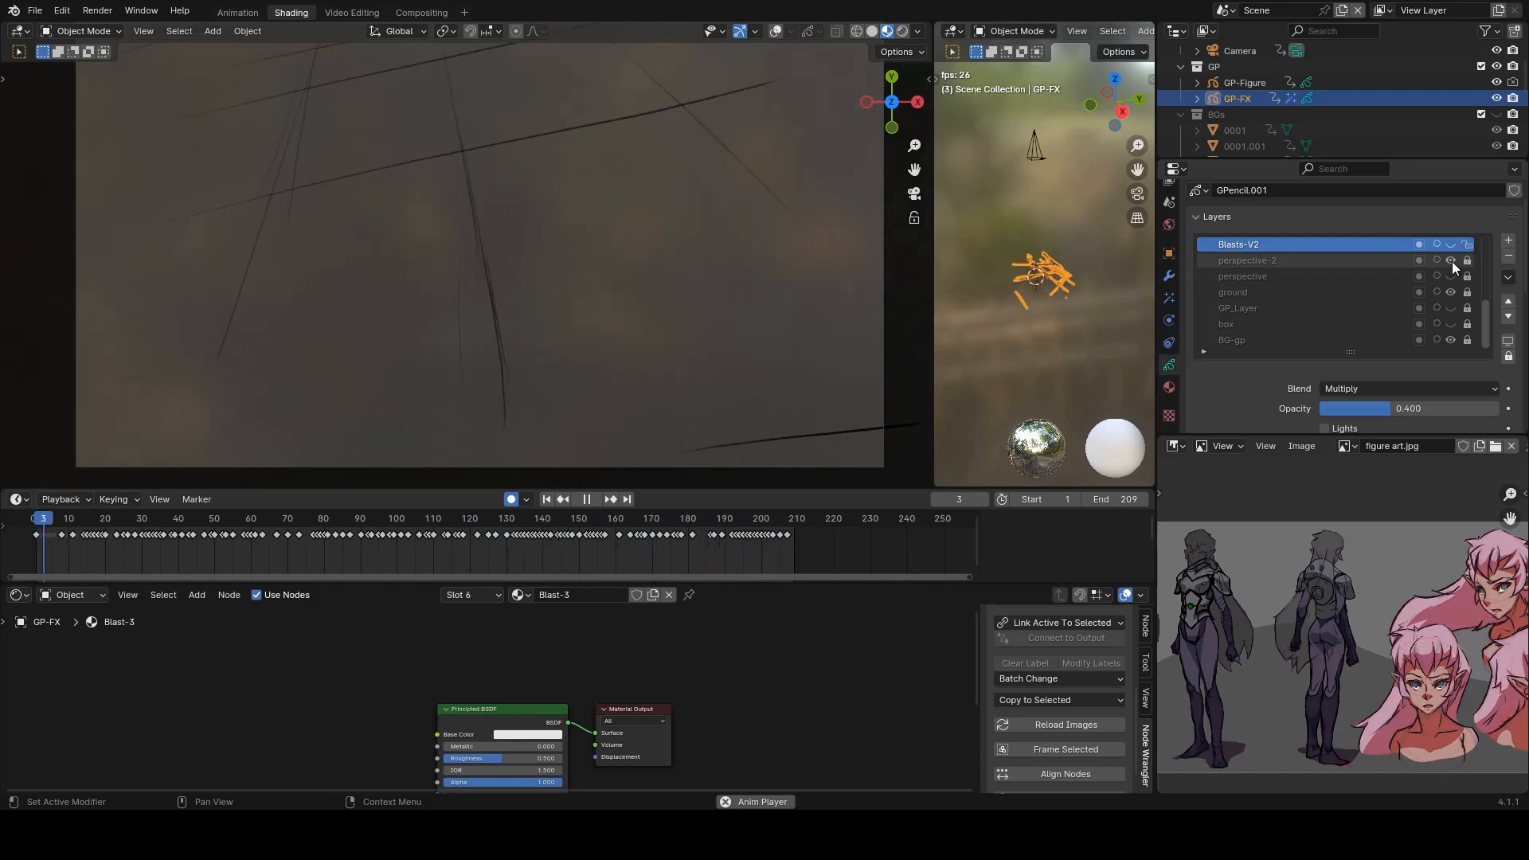
left_click(1451, 277)
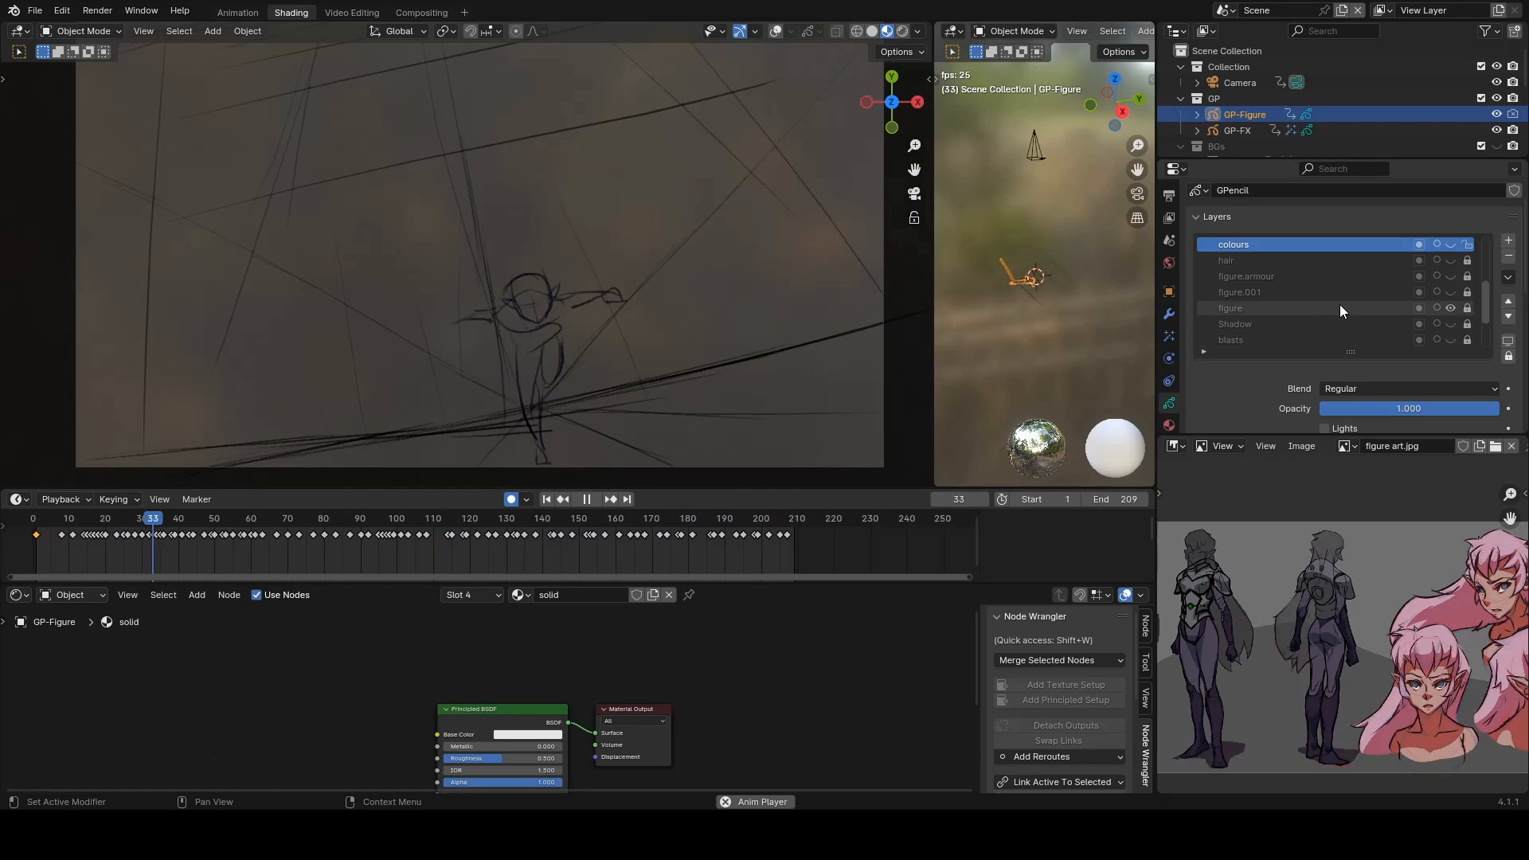
Show the figure.001, figure.armour and hair layers of the GP-Figure object one after another.
left_click(1451, 294)
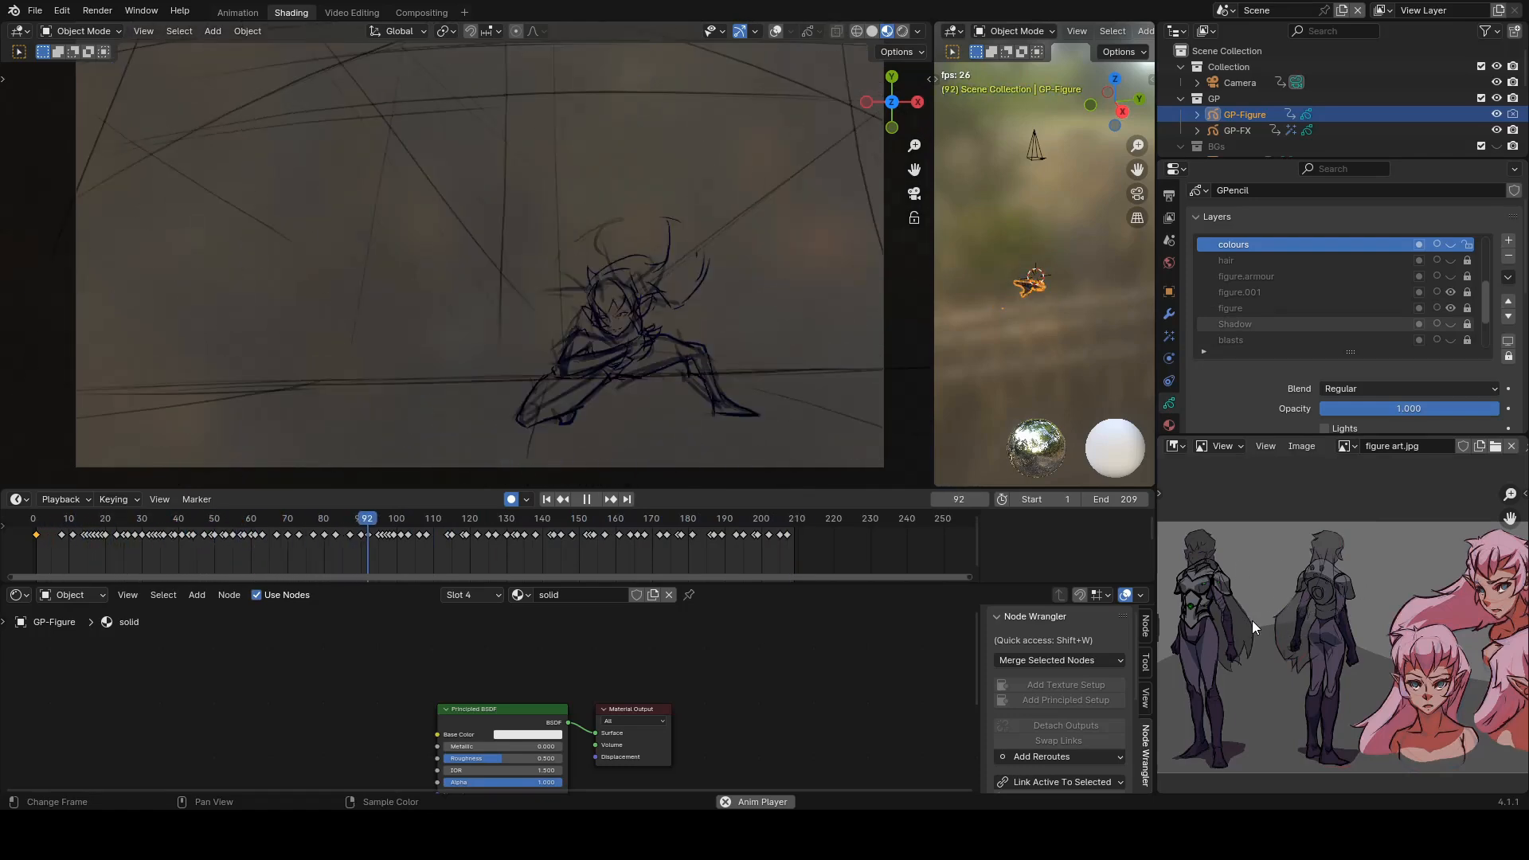
left_click(1449, 275)
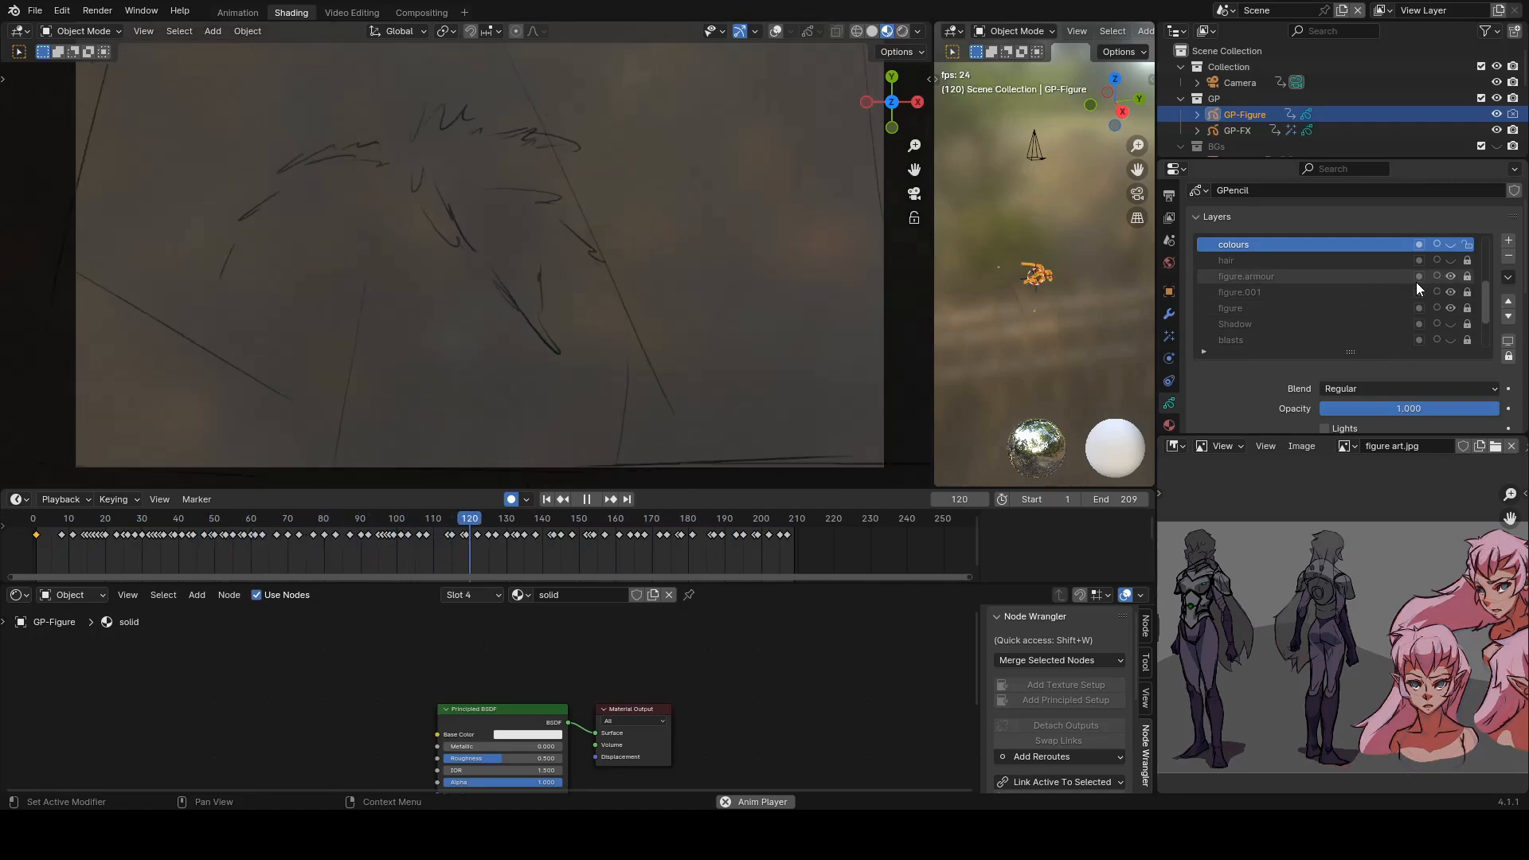
scroll(1355, 290, "up", 1)
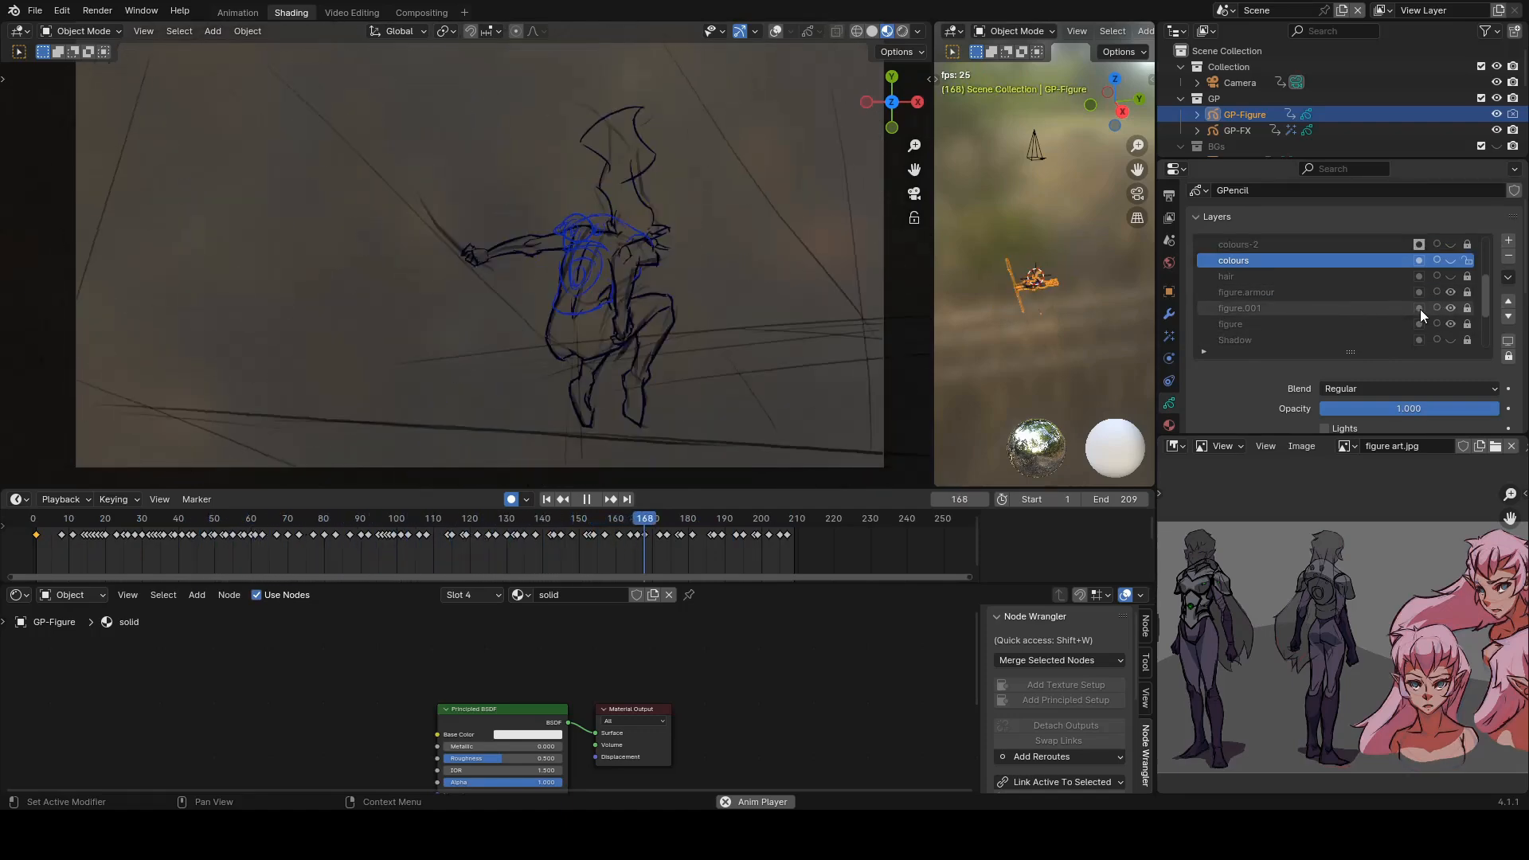
left_click(1450, 276)
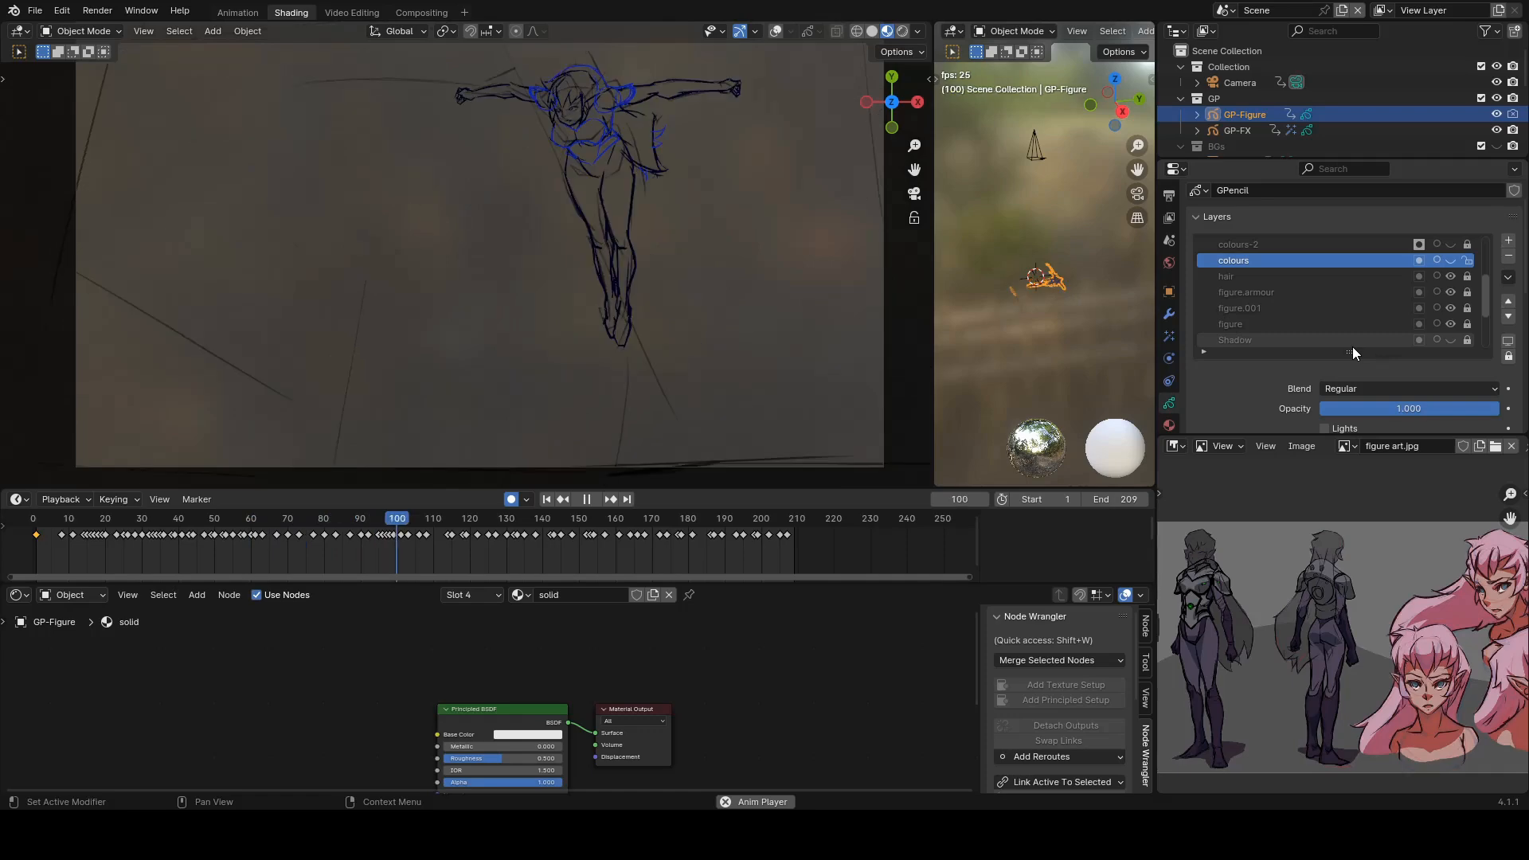
Show the Lines layer of GP-Figure and hide its hair, figure.armour, figure.001 and figure sketch layers.
scroll(1340, 299, "up", 2)
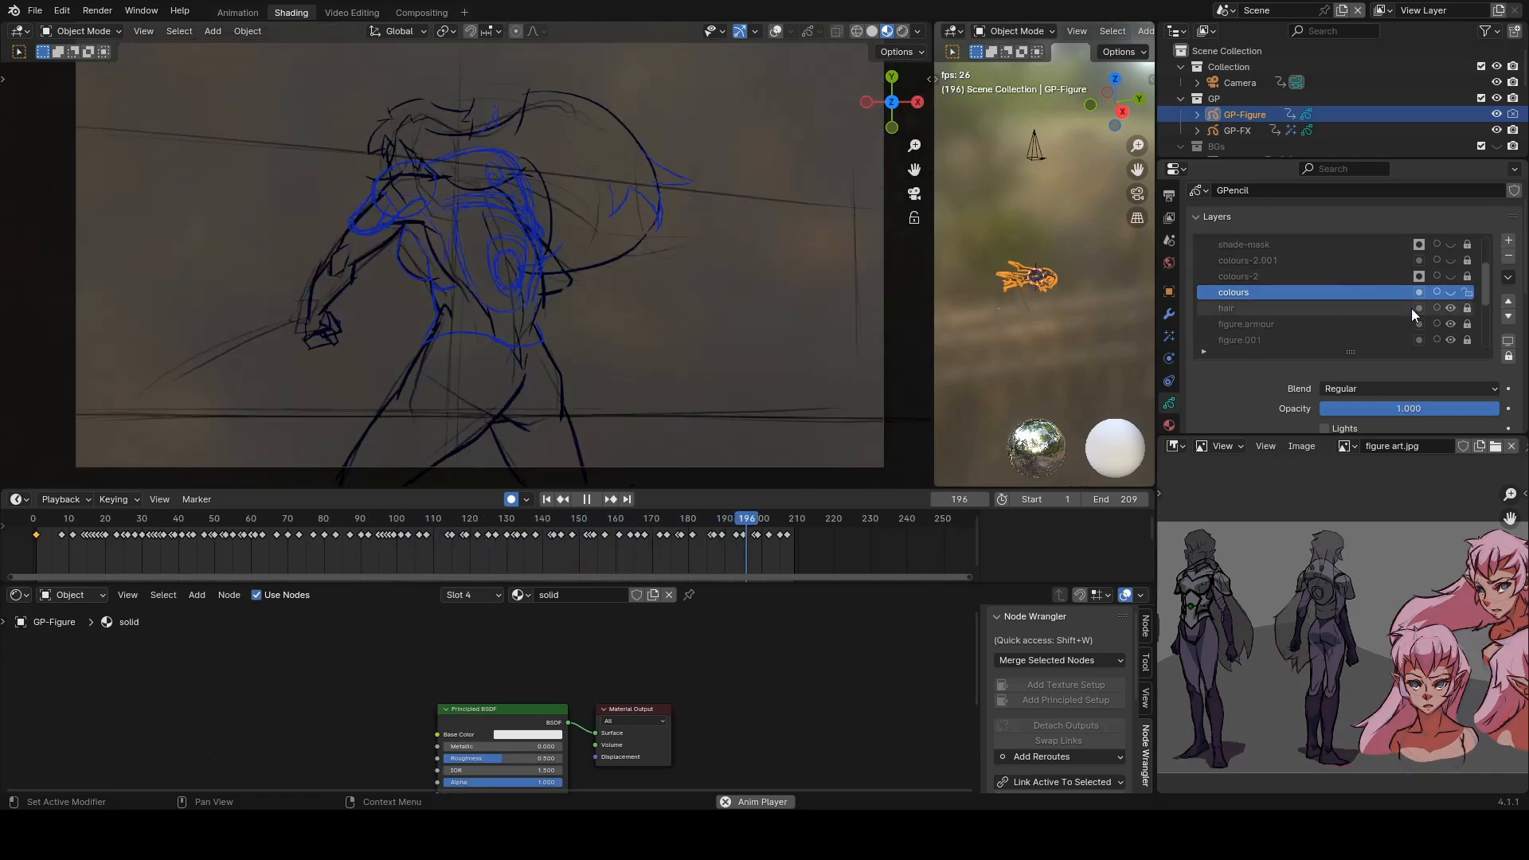
scroll(1402, 303, "up", 2)
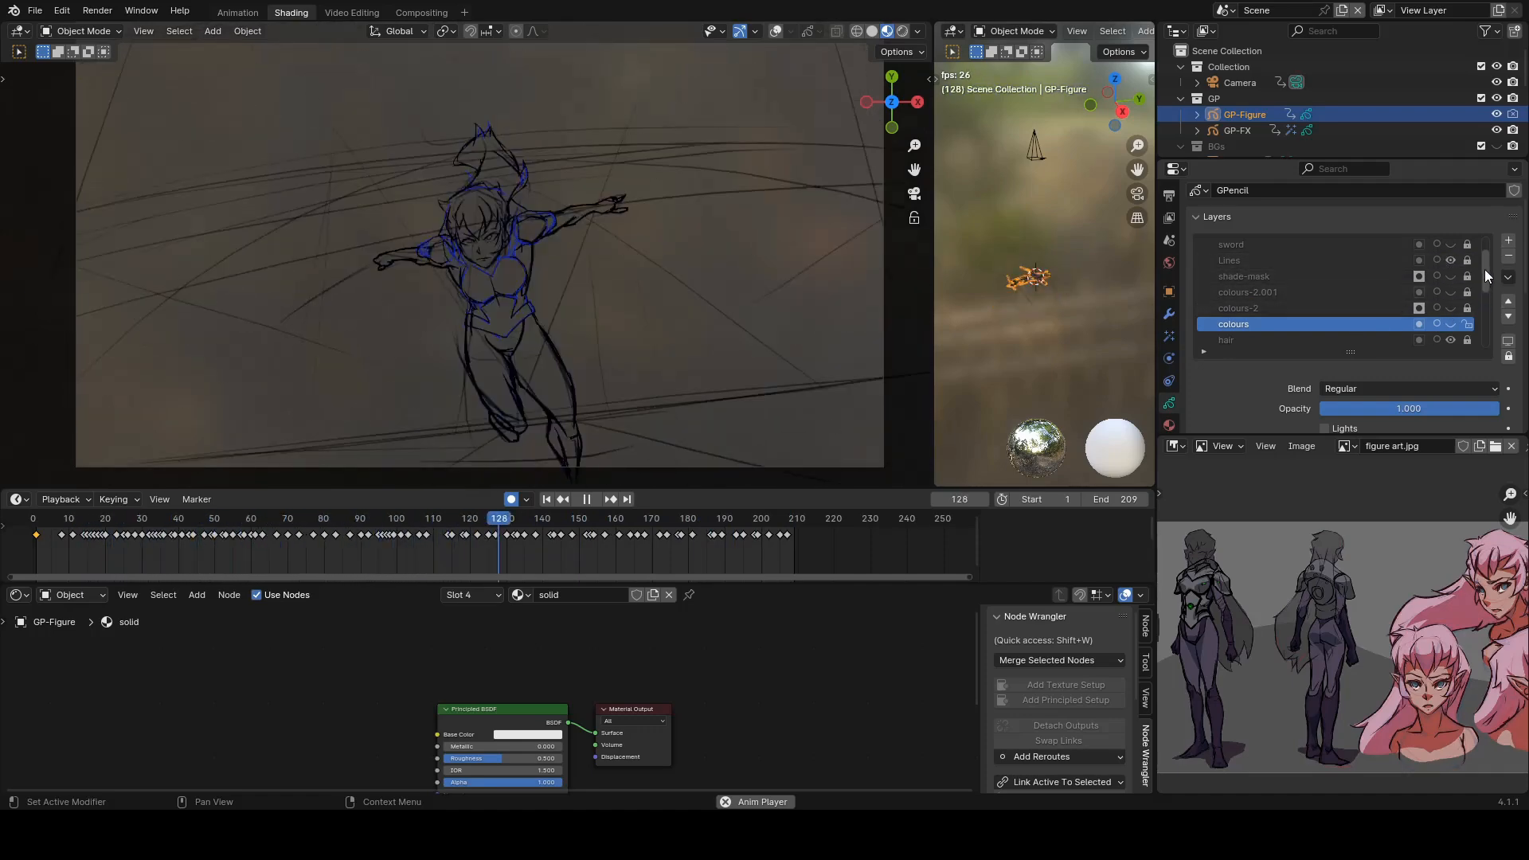
left_click_drag(1484, 270, 1488, 298)
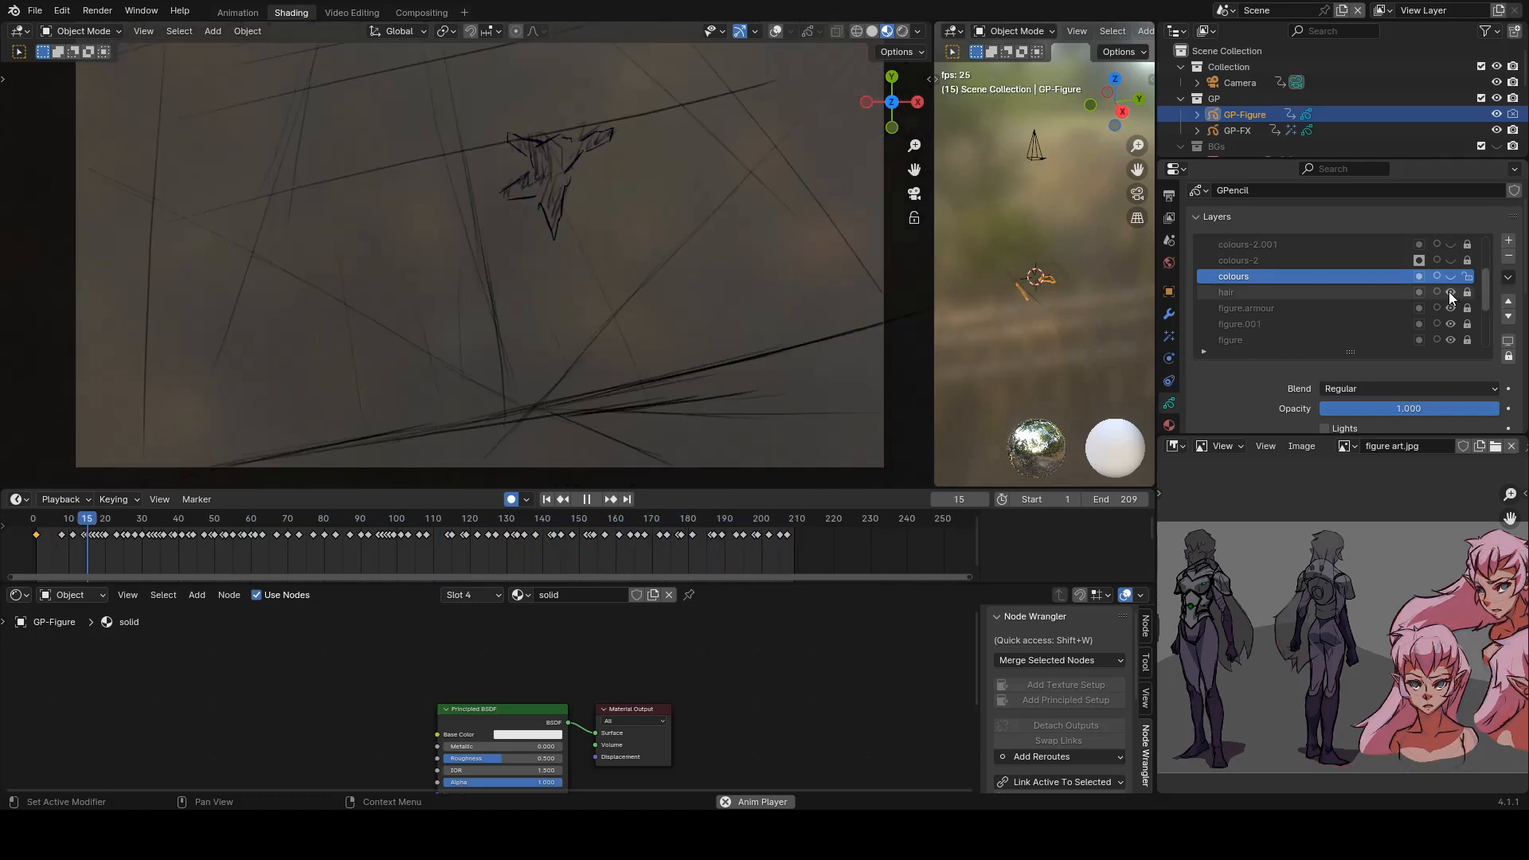
left_click(1450, 292)
left_click(1450, 308)
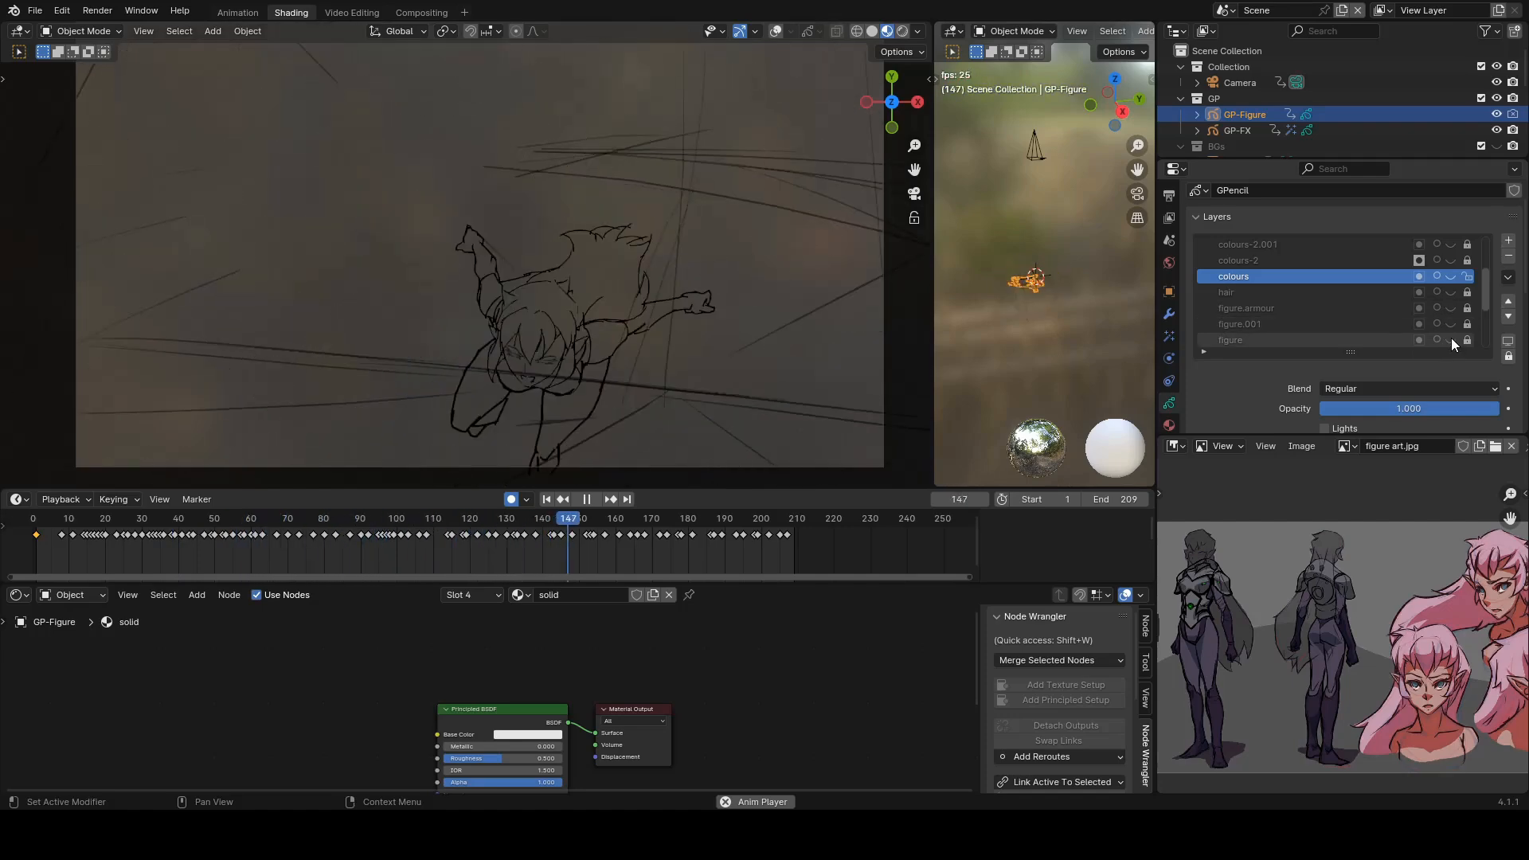
Show the colours, colours-2 and colours-2.001 layers of GP-Figure beneath the line art.
left_click_drag(1487, 294, 1488, 277)
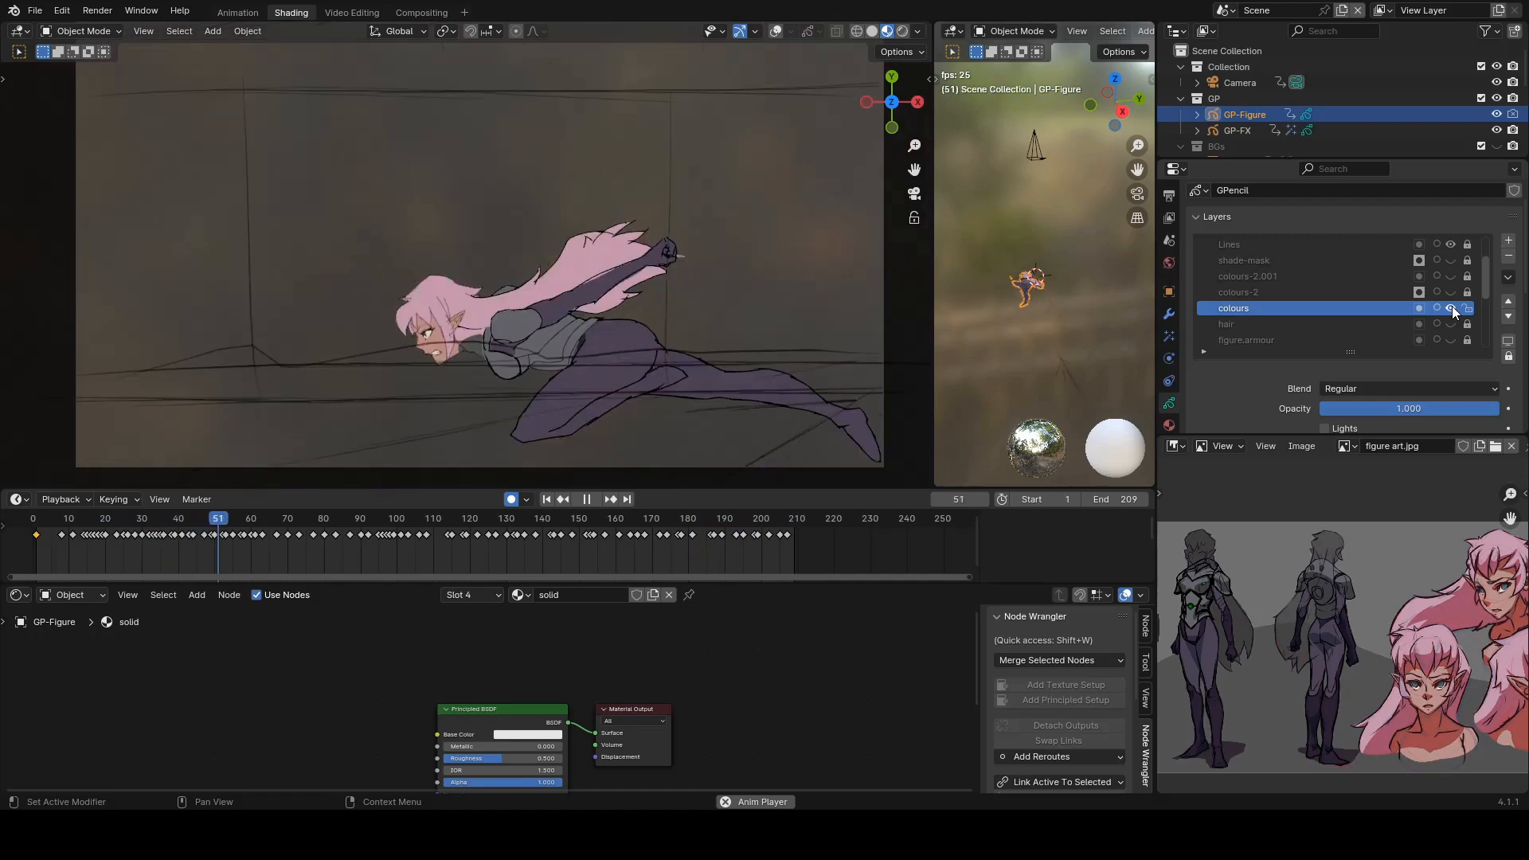
left_click(1253, 293)
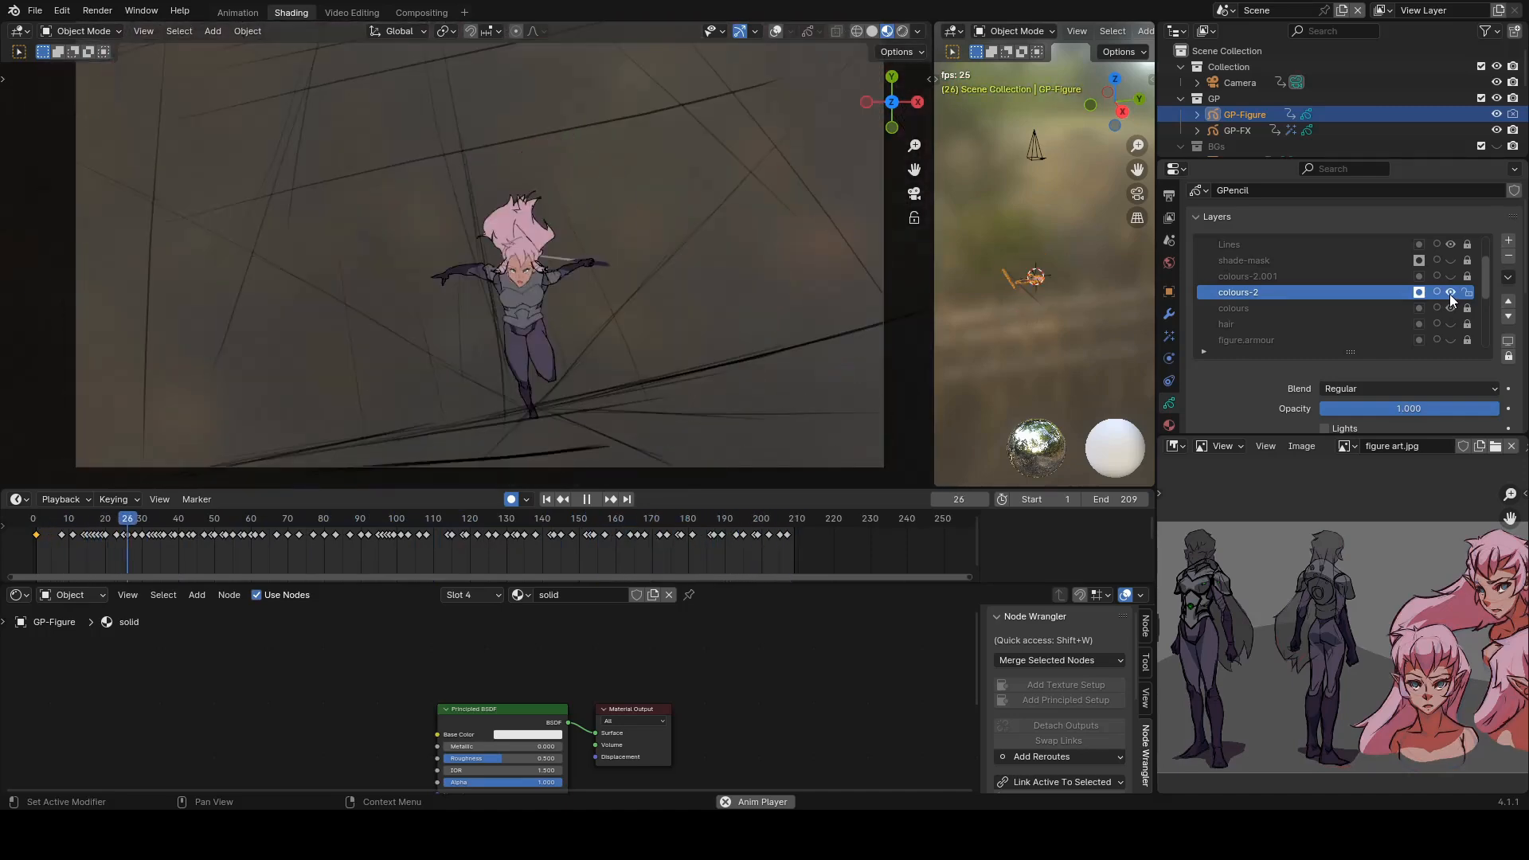
left_click(1450, 292)
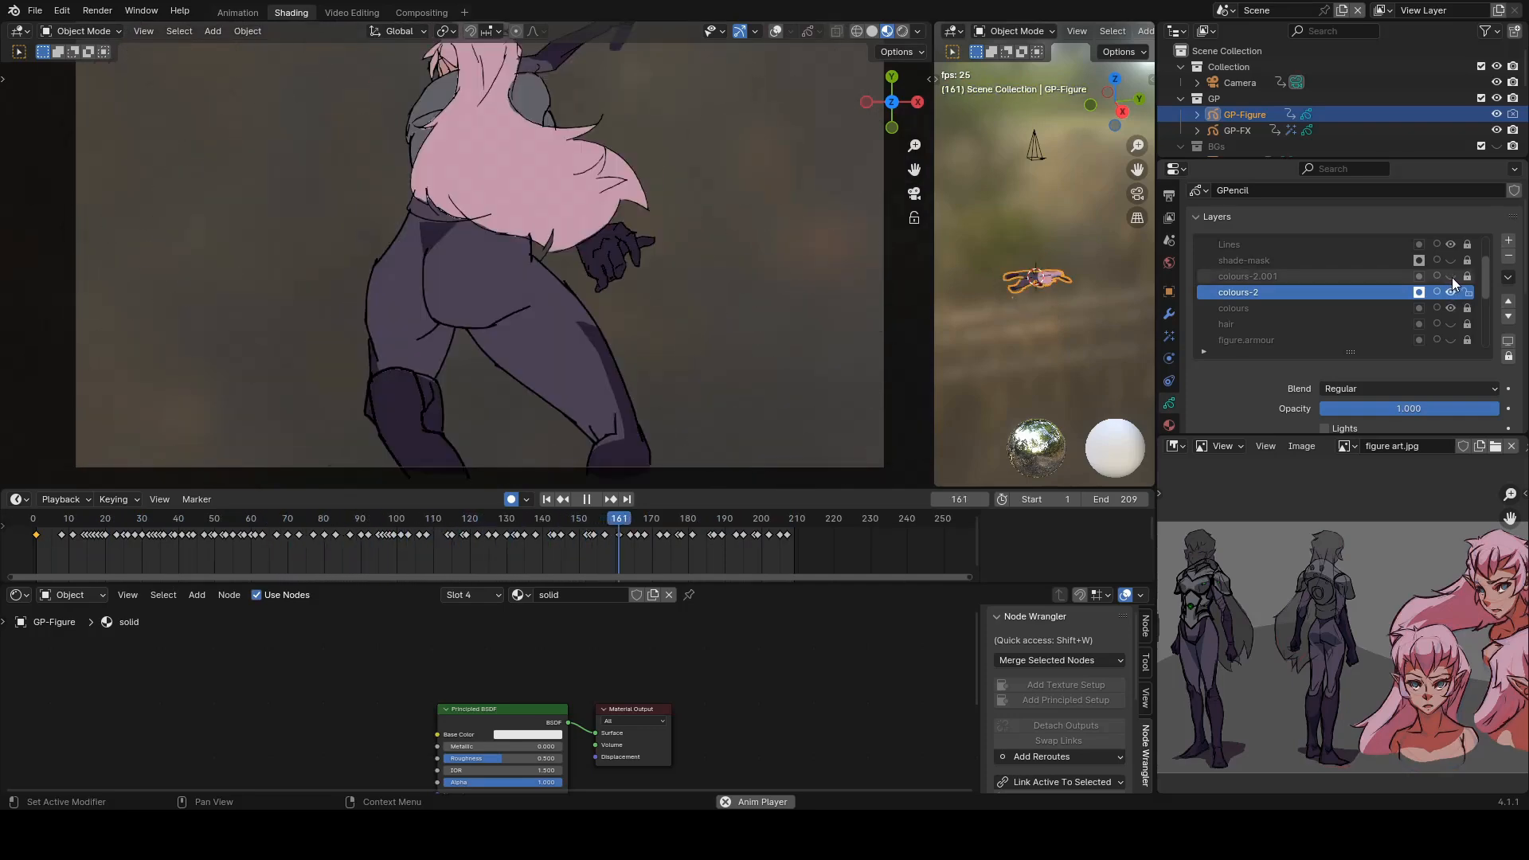
left_click(1451, 276)
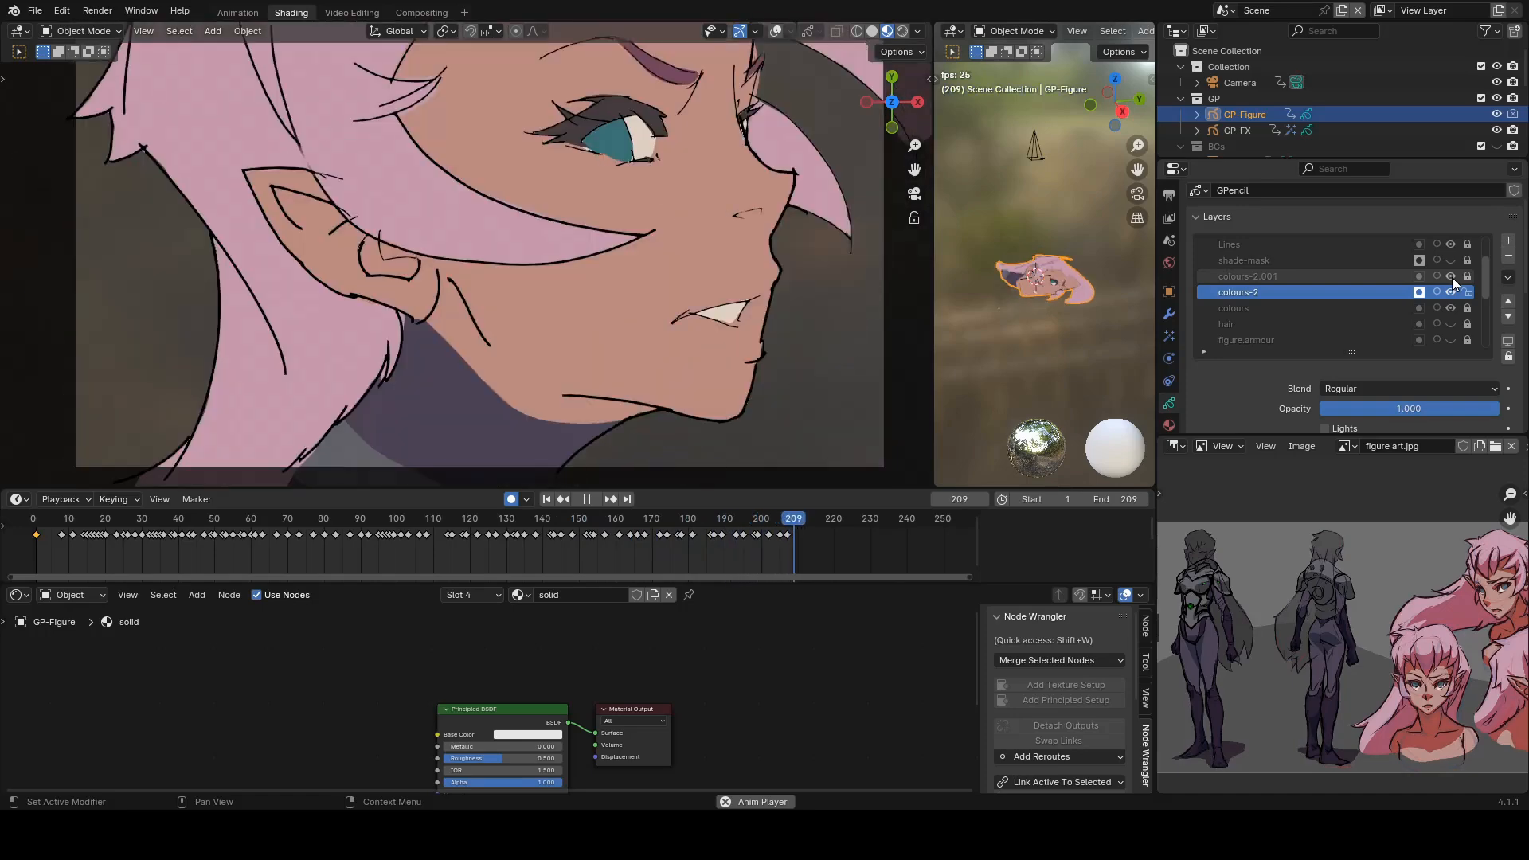
Make shade-mask the active layer of GP-Figure and turn its visibility on.
left_click(1268, 278)
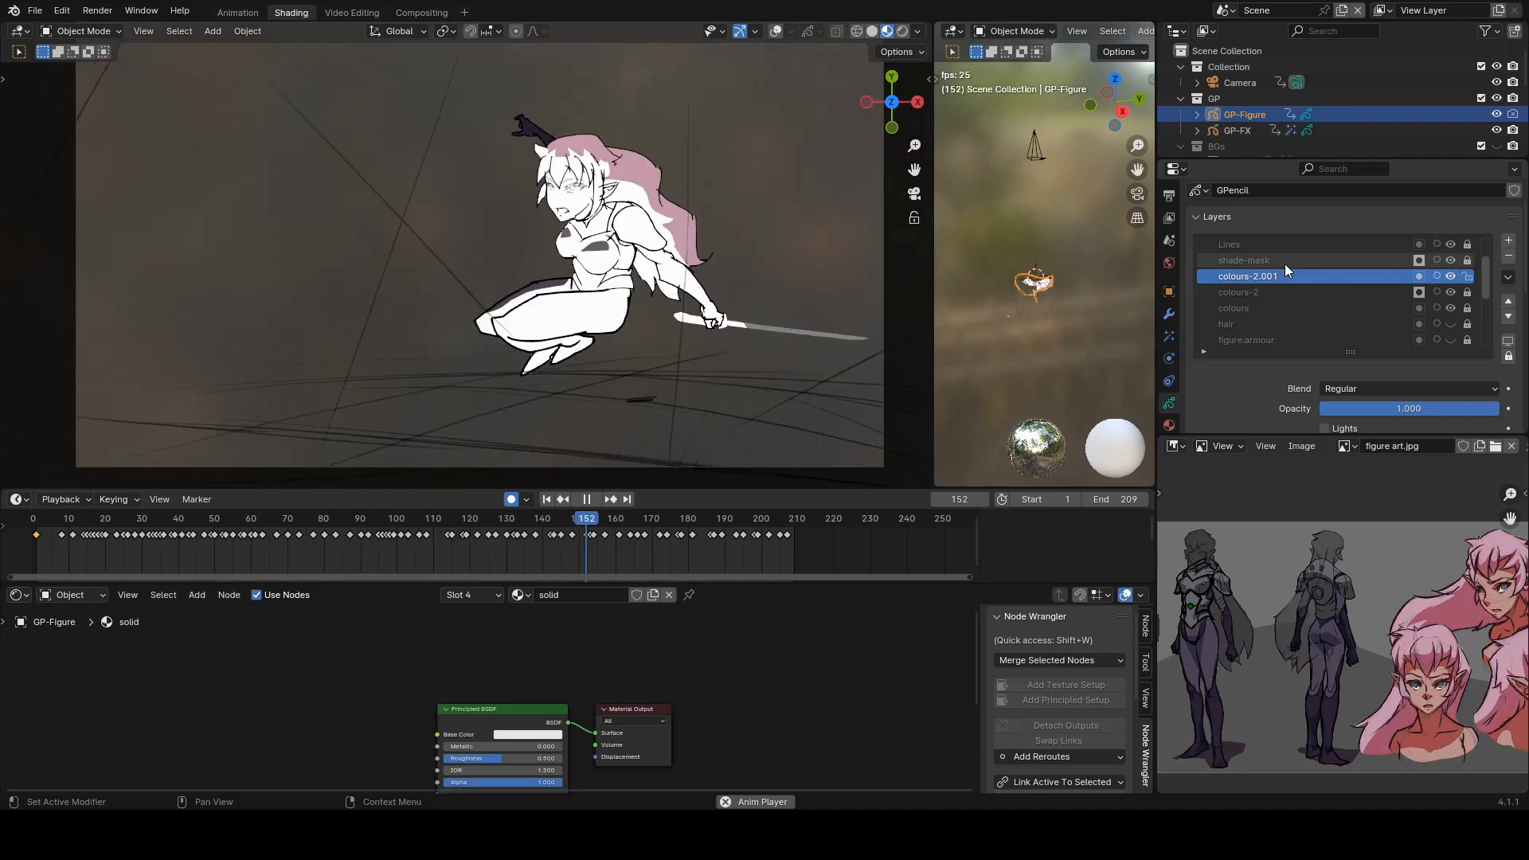
left_click(1284, 264)
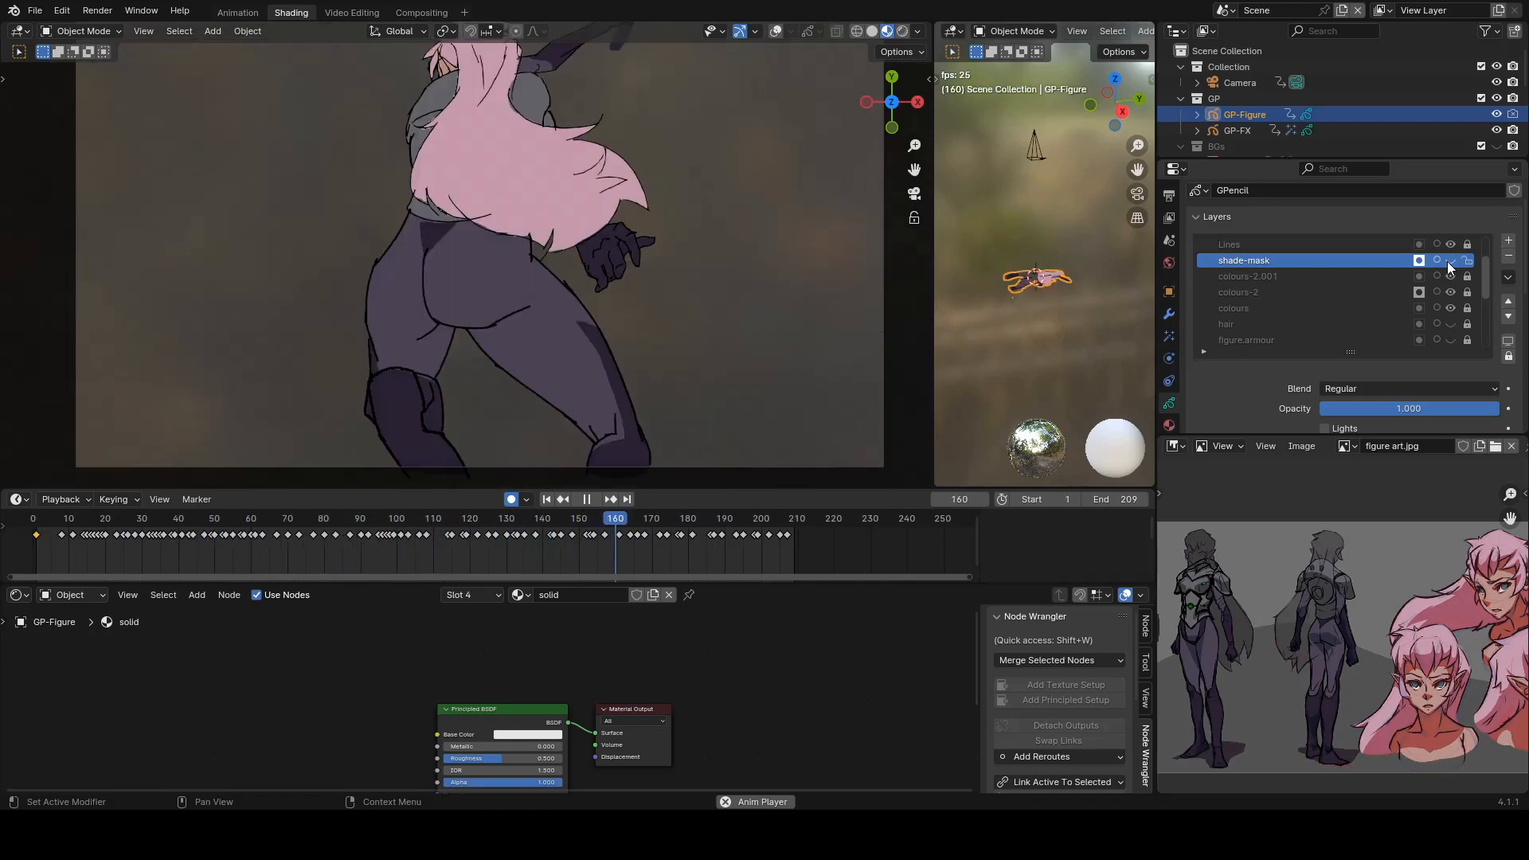
left_click(1448, 260)
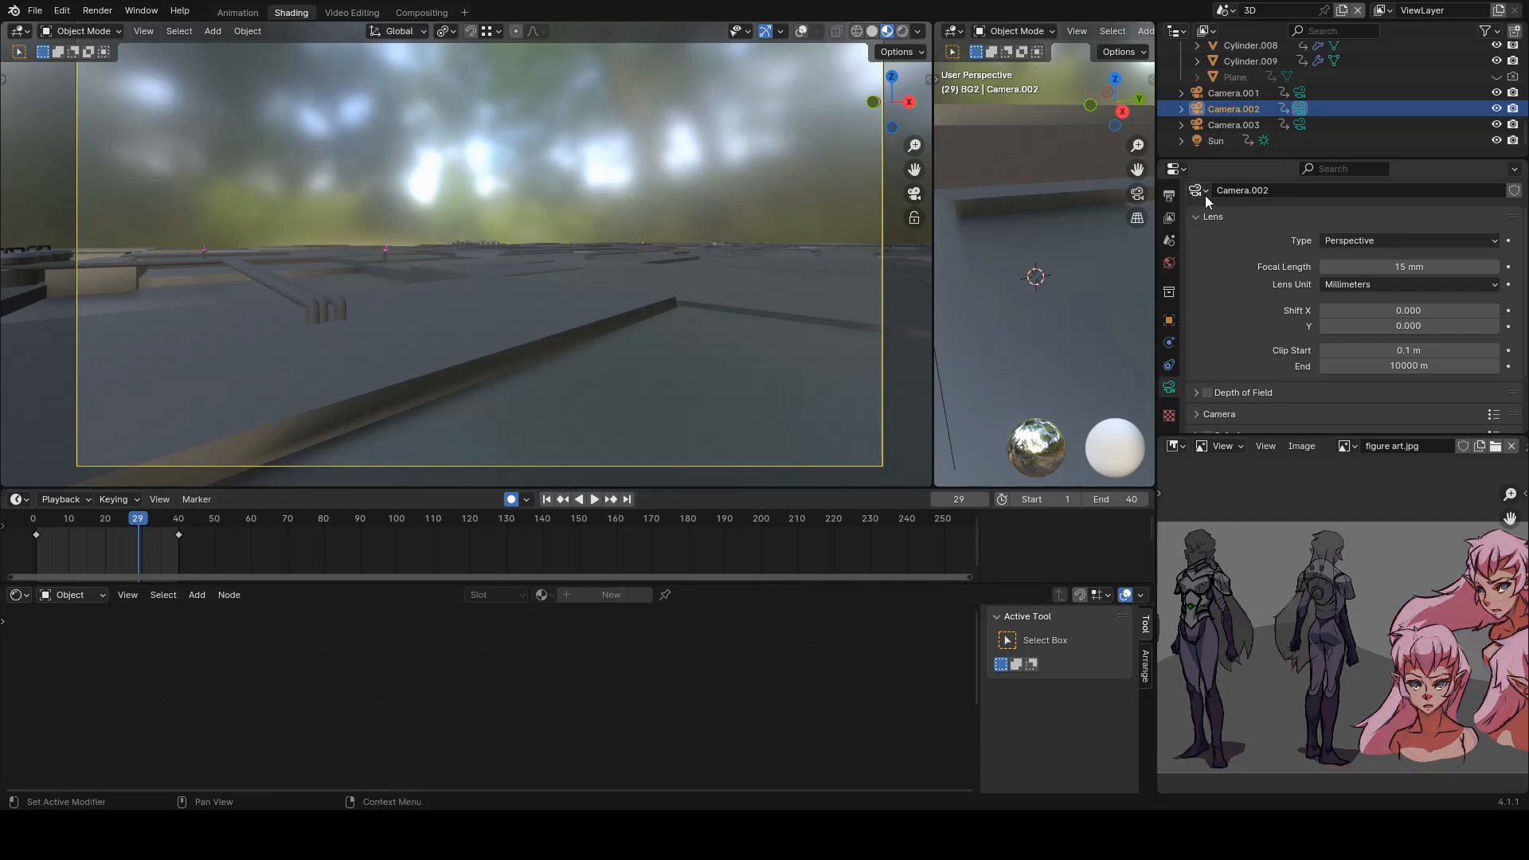
Set Camera.001 as the active camera of the 3D scene and play its animation.
left_click(1242, 94)
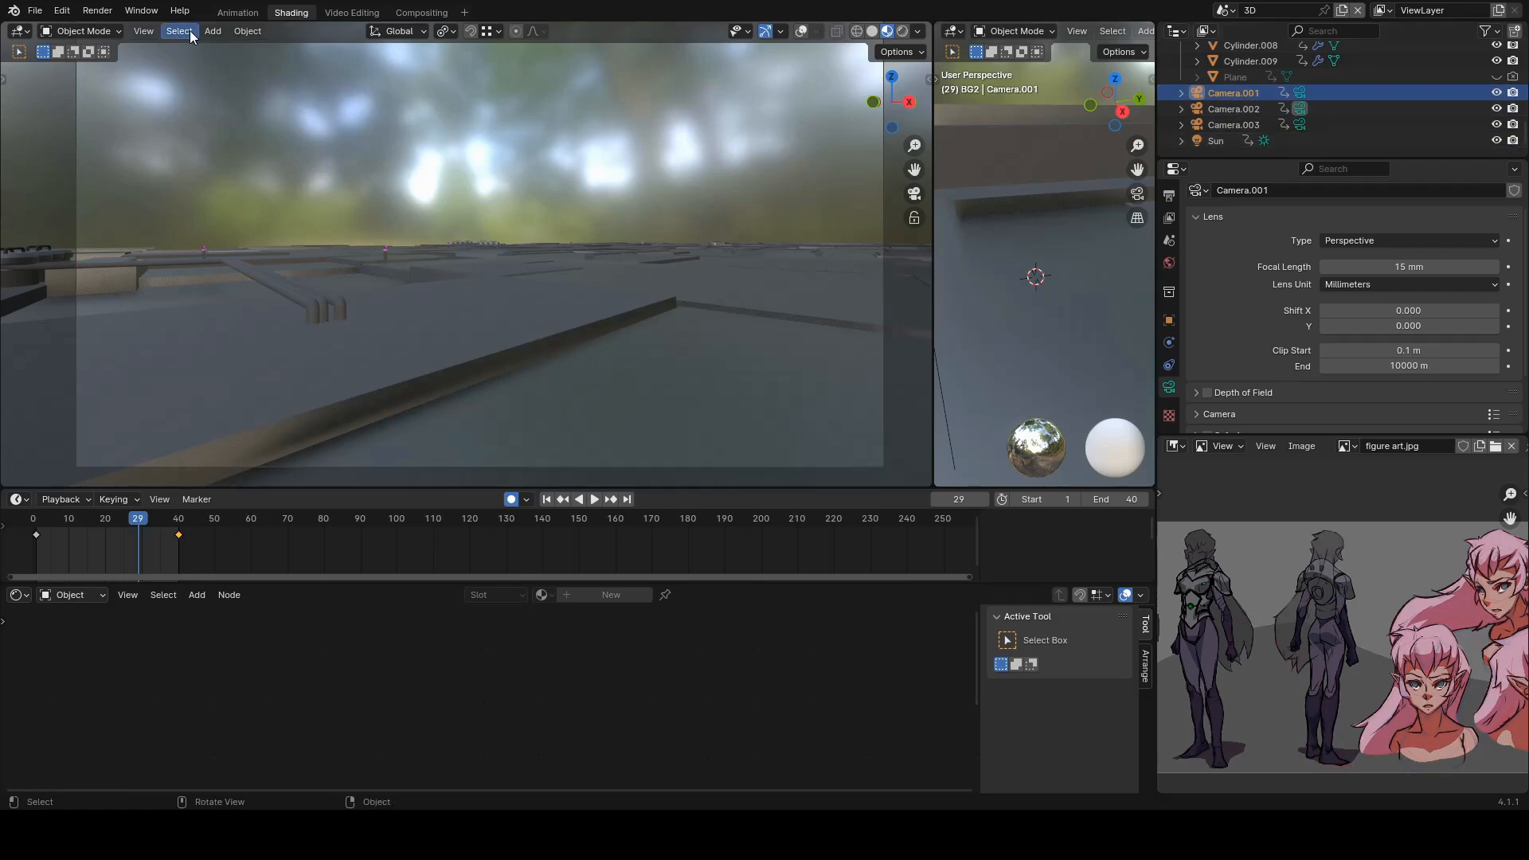
left_click(143, 32)
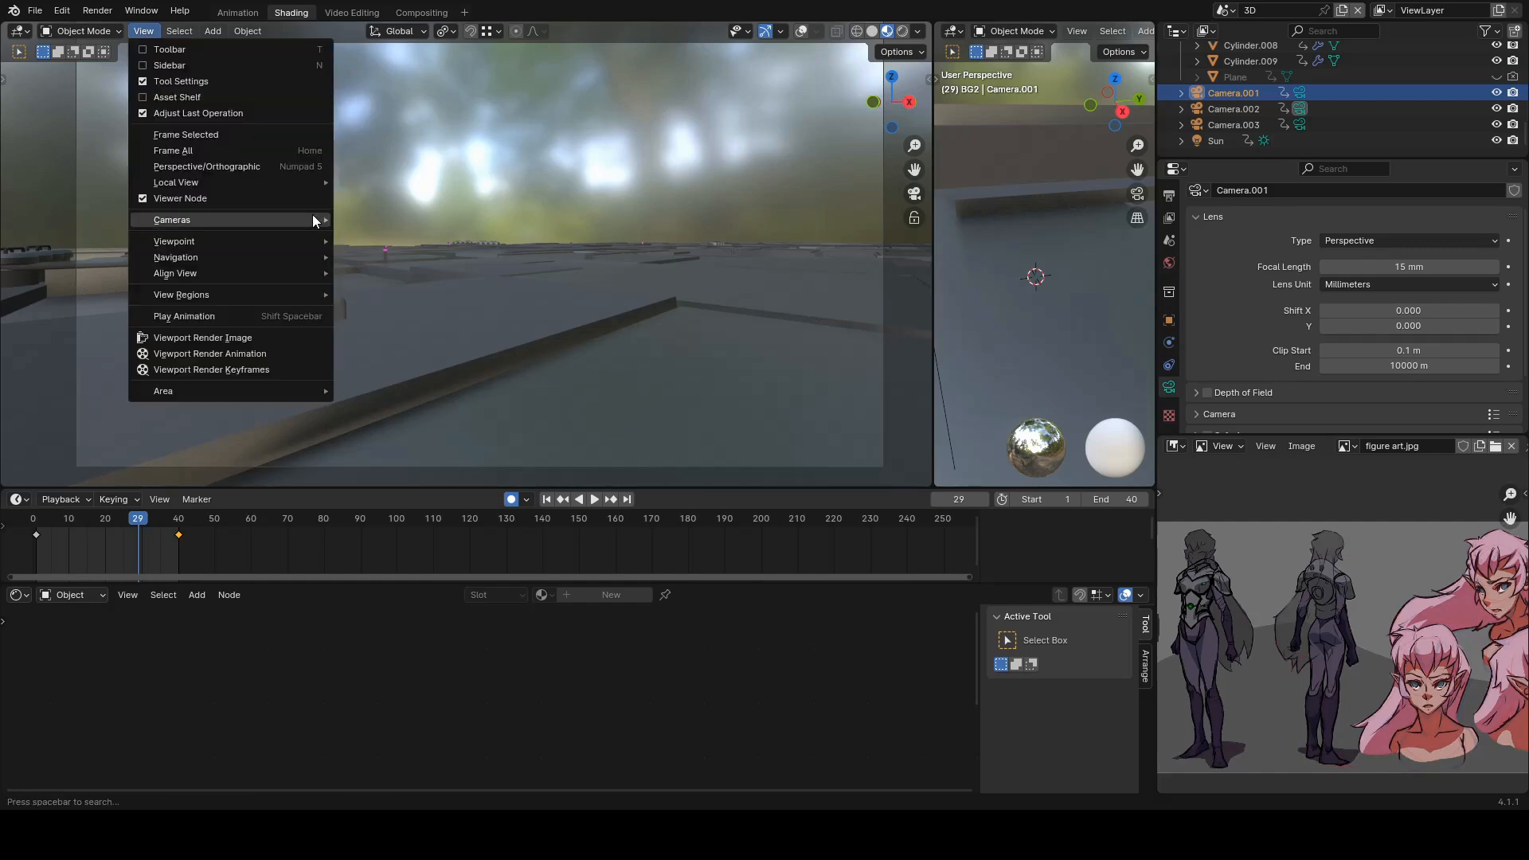
mouse_move(184, 219)
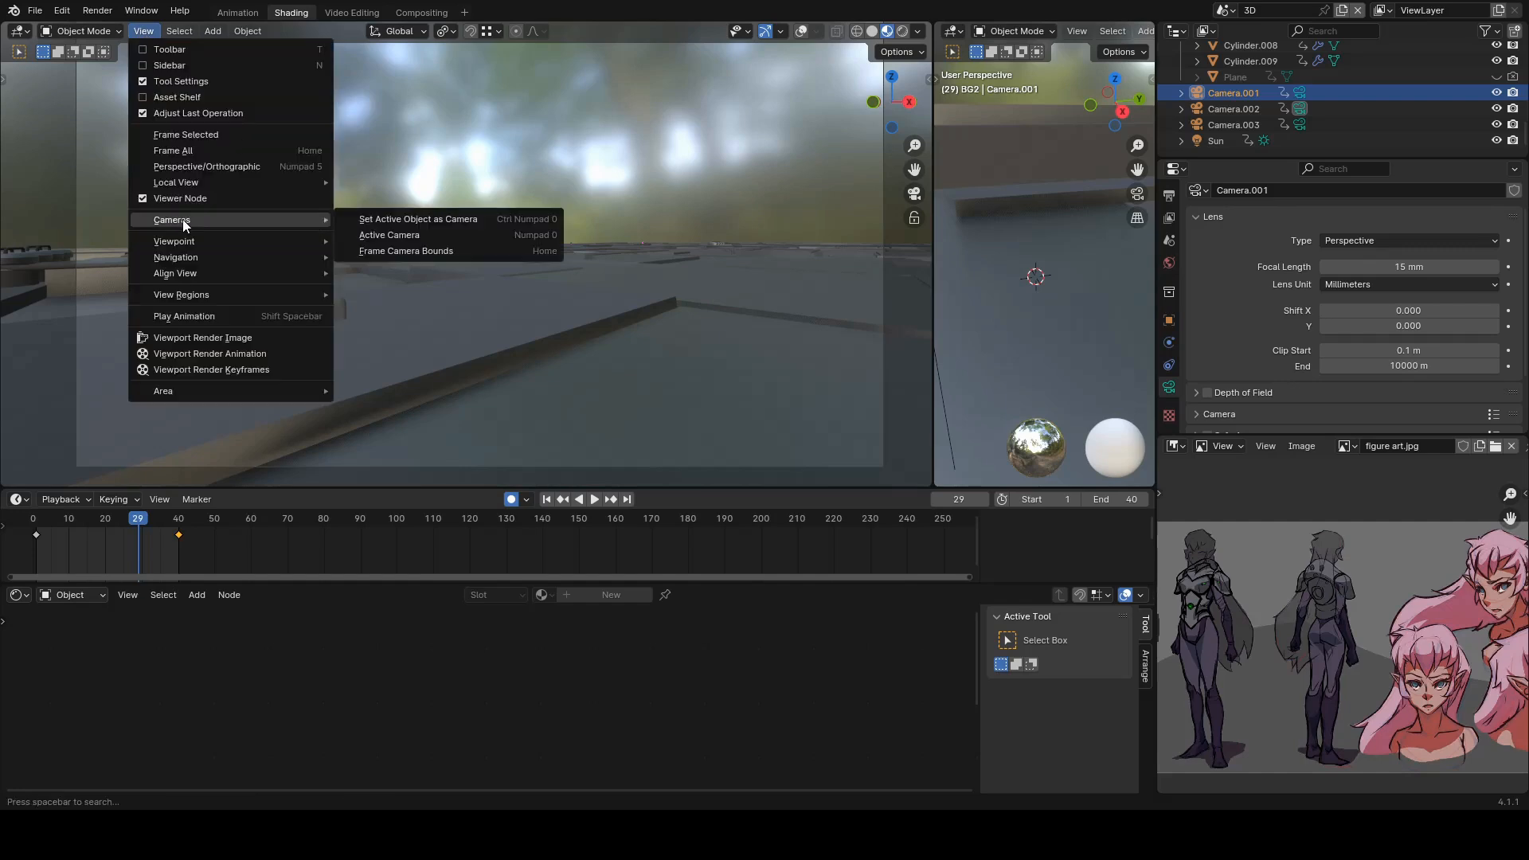
left_click(438, 219)
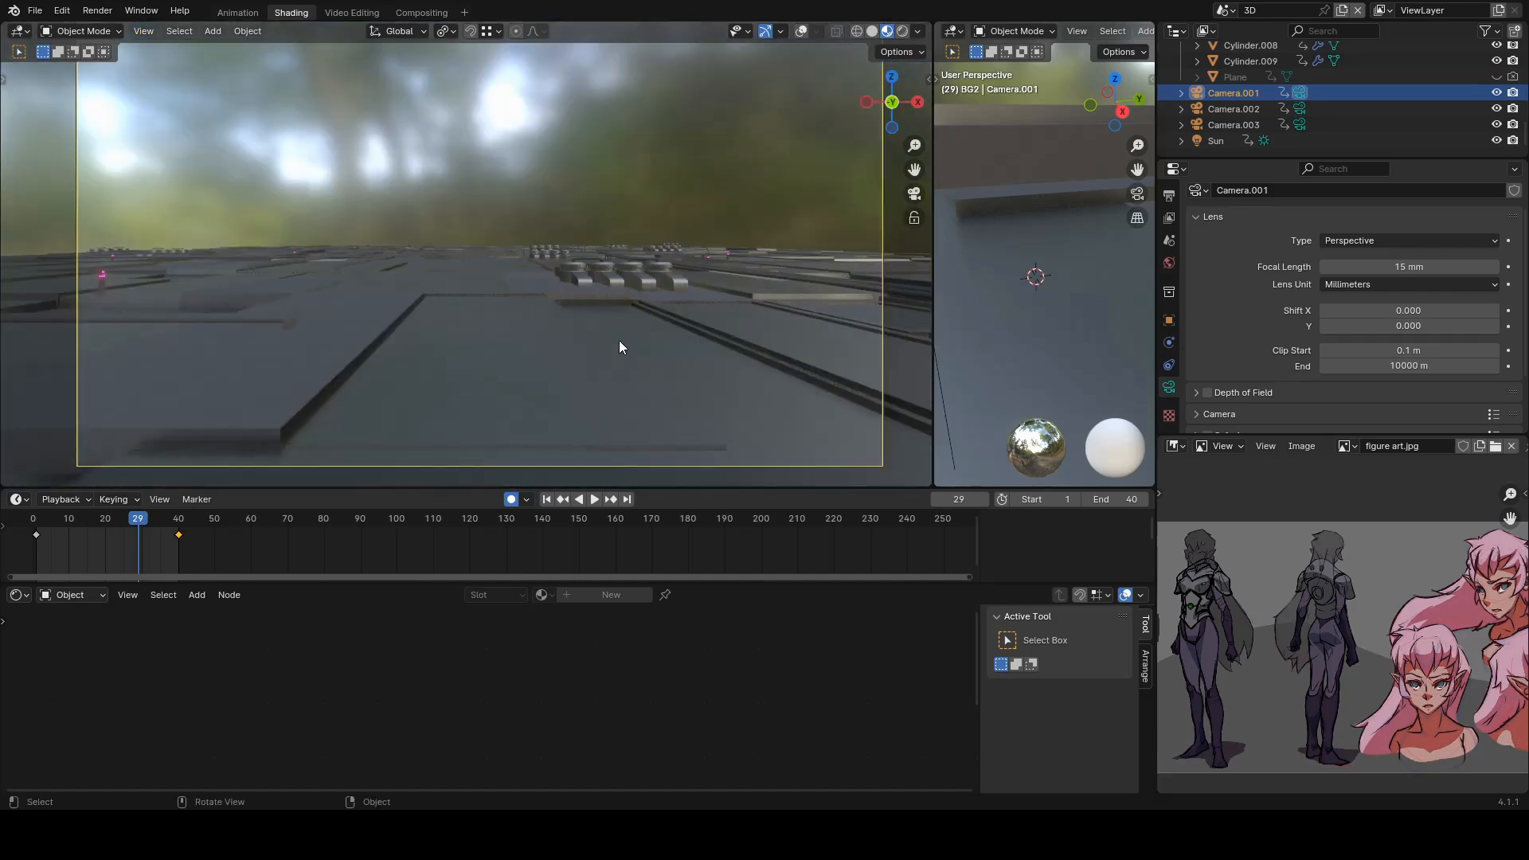
left_click(598, 499)
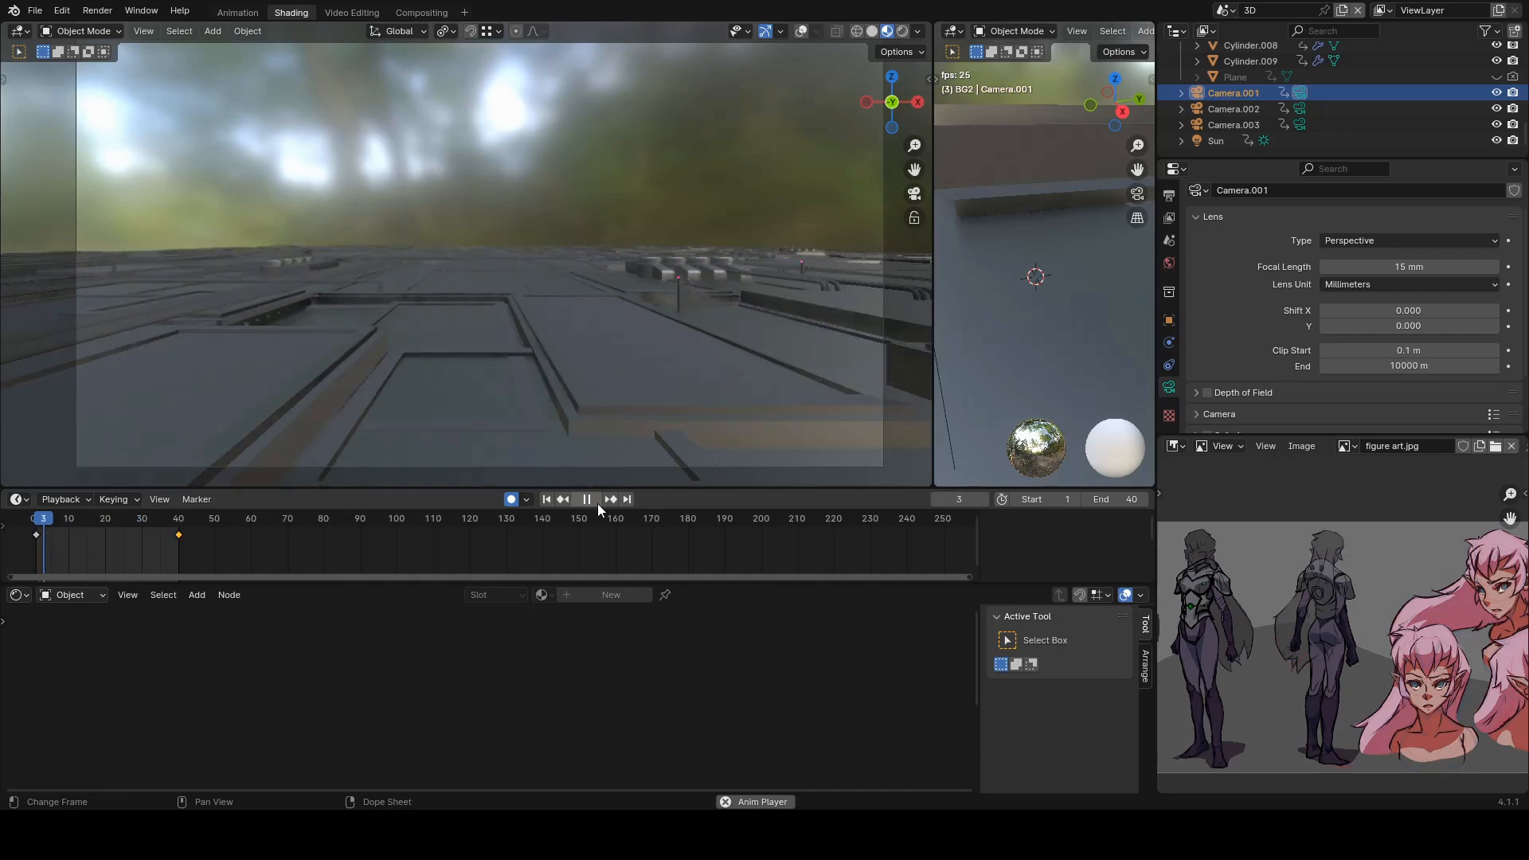
Set Camera.002 as the active camera while the animation plays.
left_click(1244, 109)
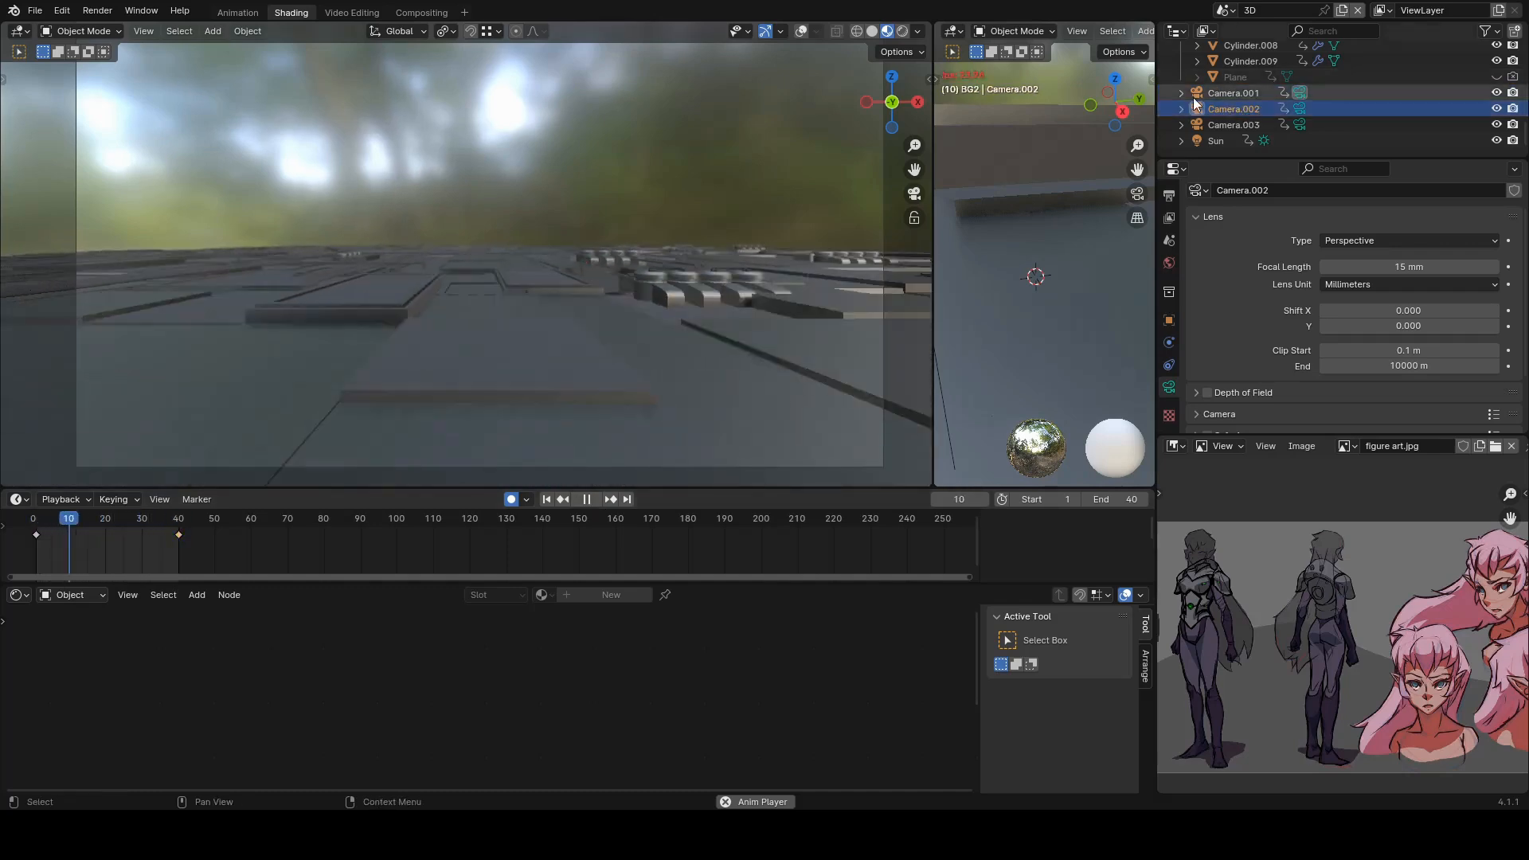
left_click(144, 31)
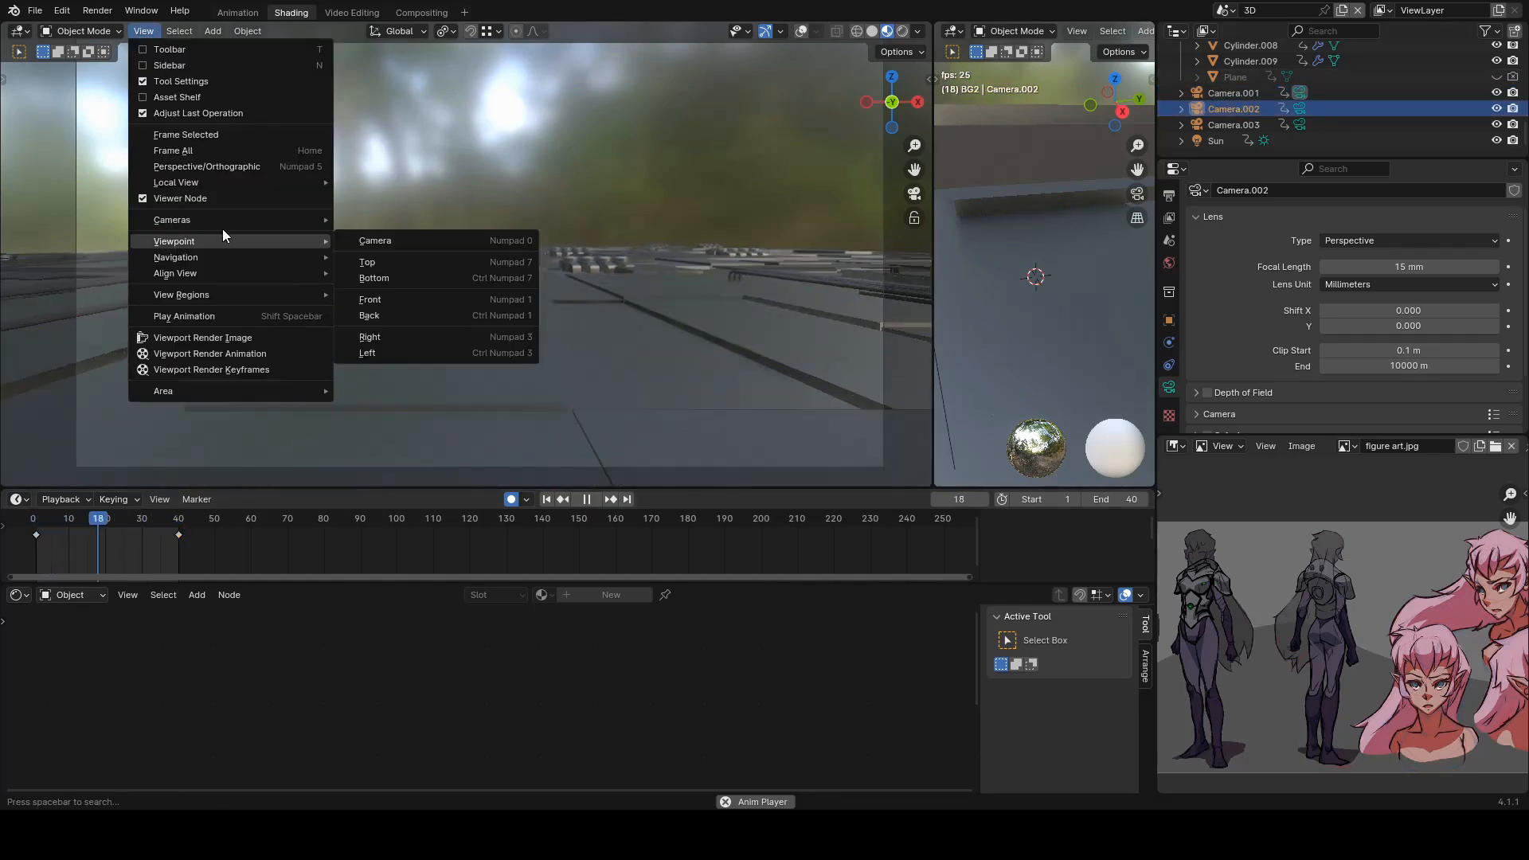
mouse_move(222, 223)
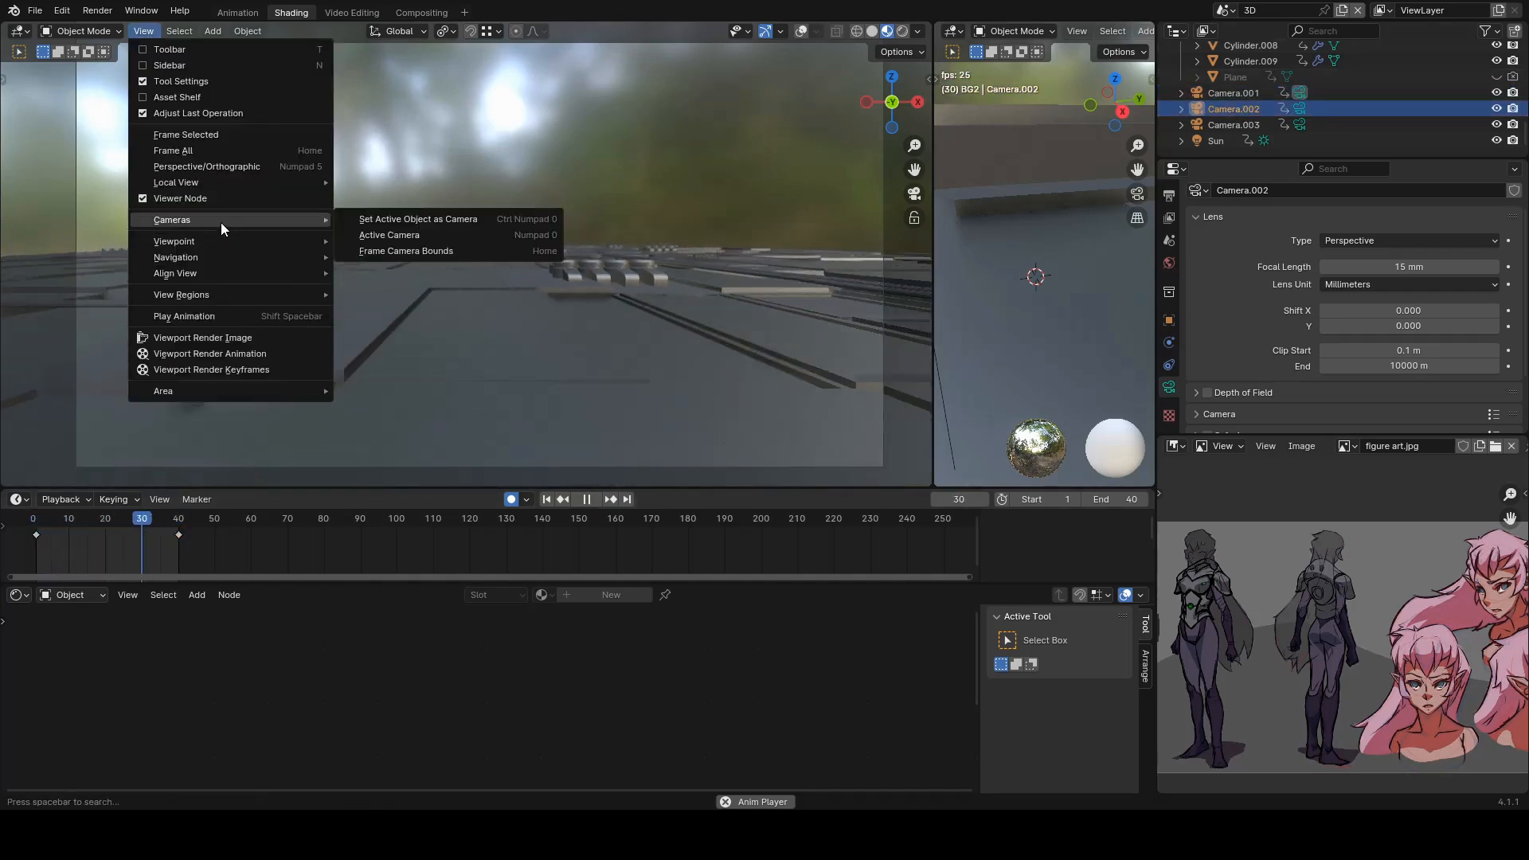
left_click(466, 218)
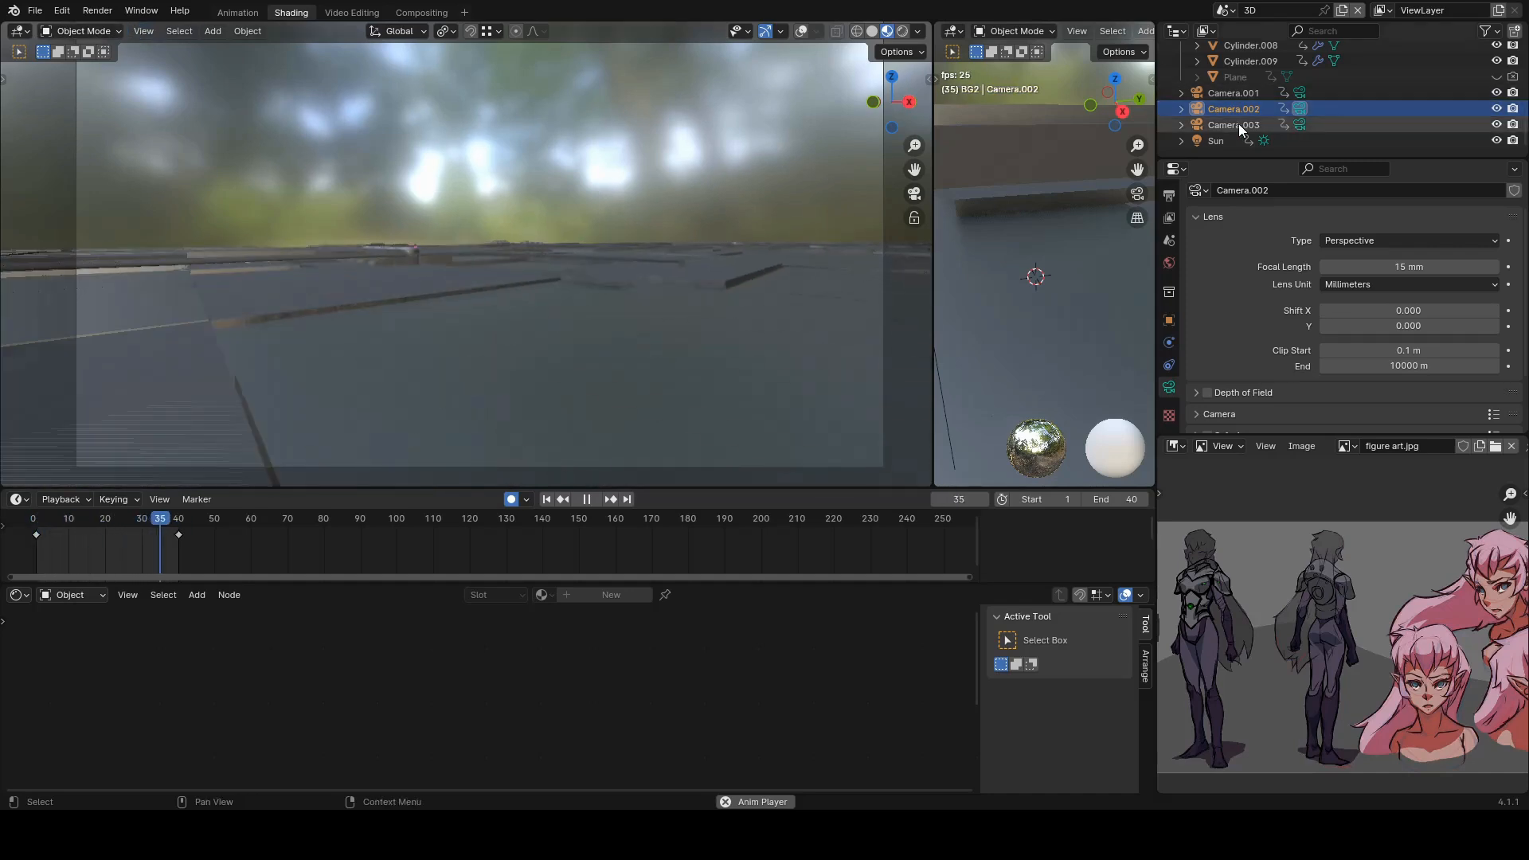
Set Camera.003 as the active camera while the animation plays.
left_click(145, 34)
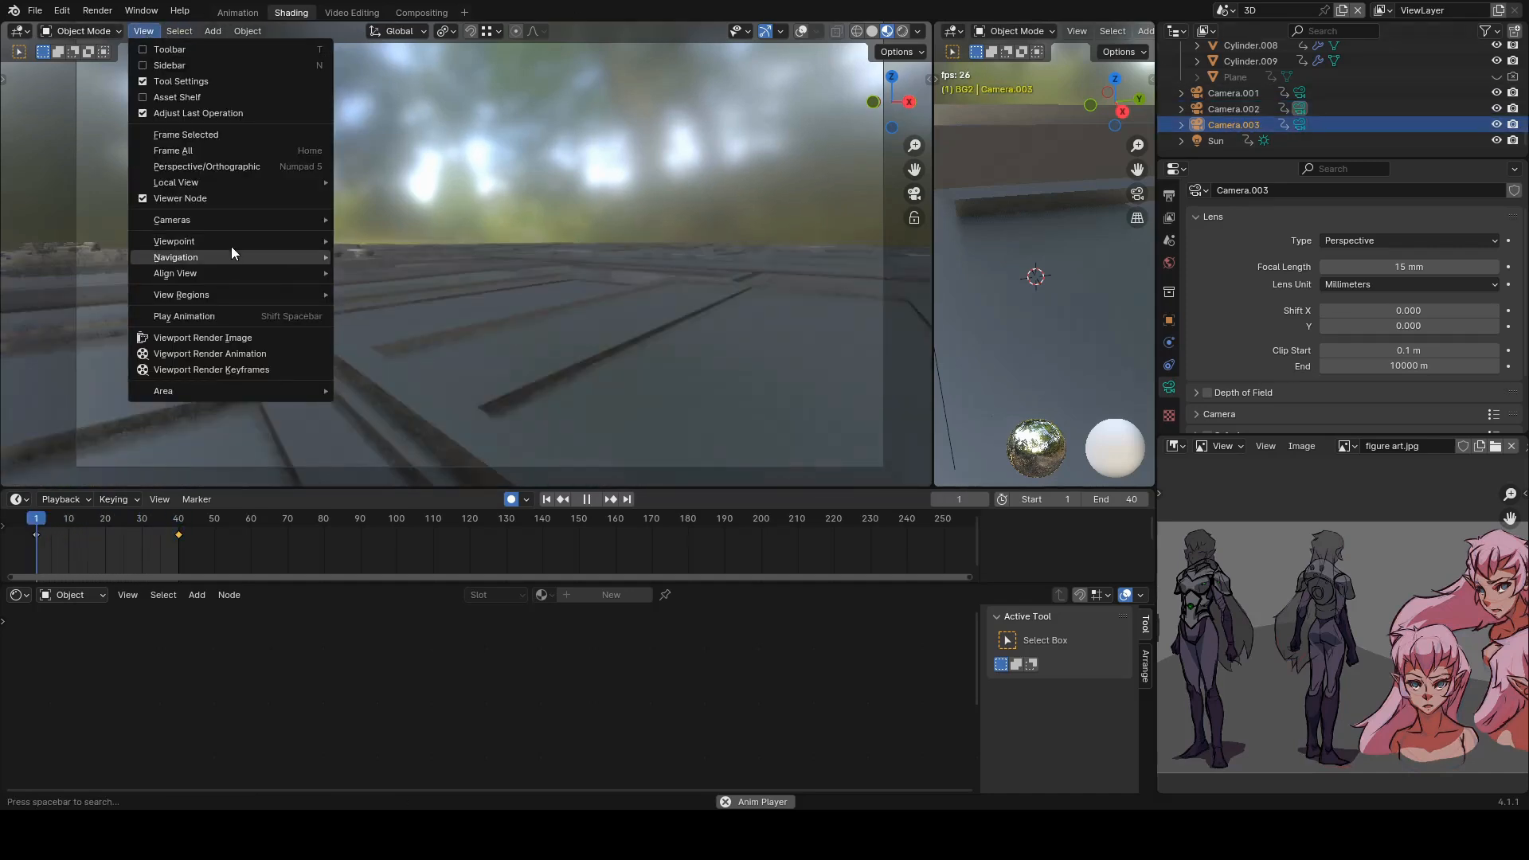
mouse_move(236, 213)
left_click(450, 220)
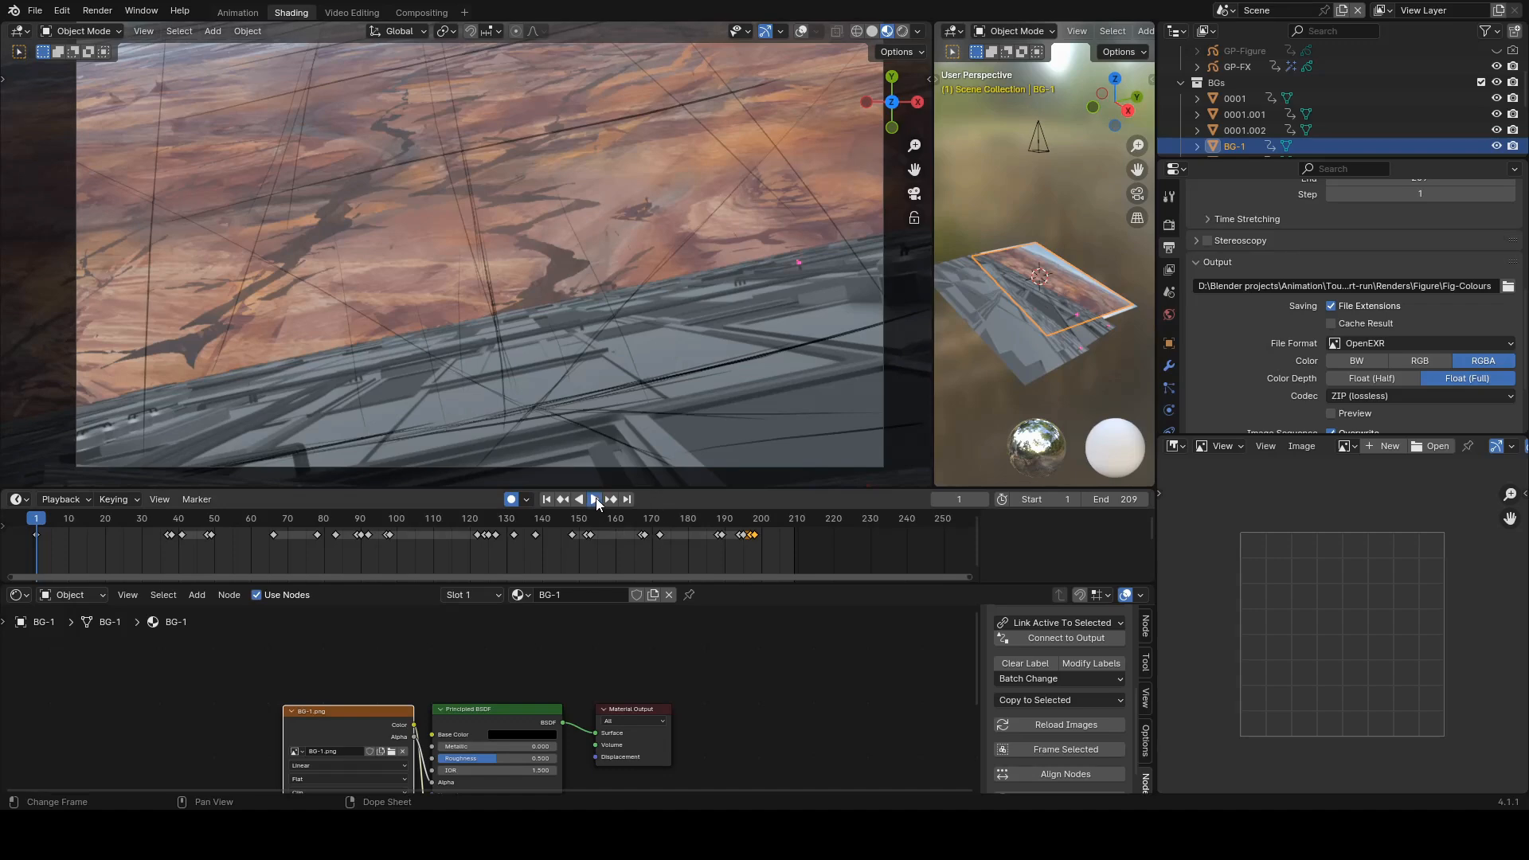
Play the main scene's animation to view the painted backgrounds in motion.
left_click(596, 498)
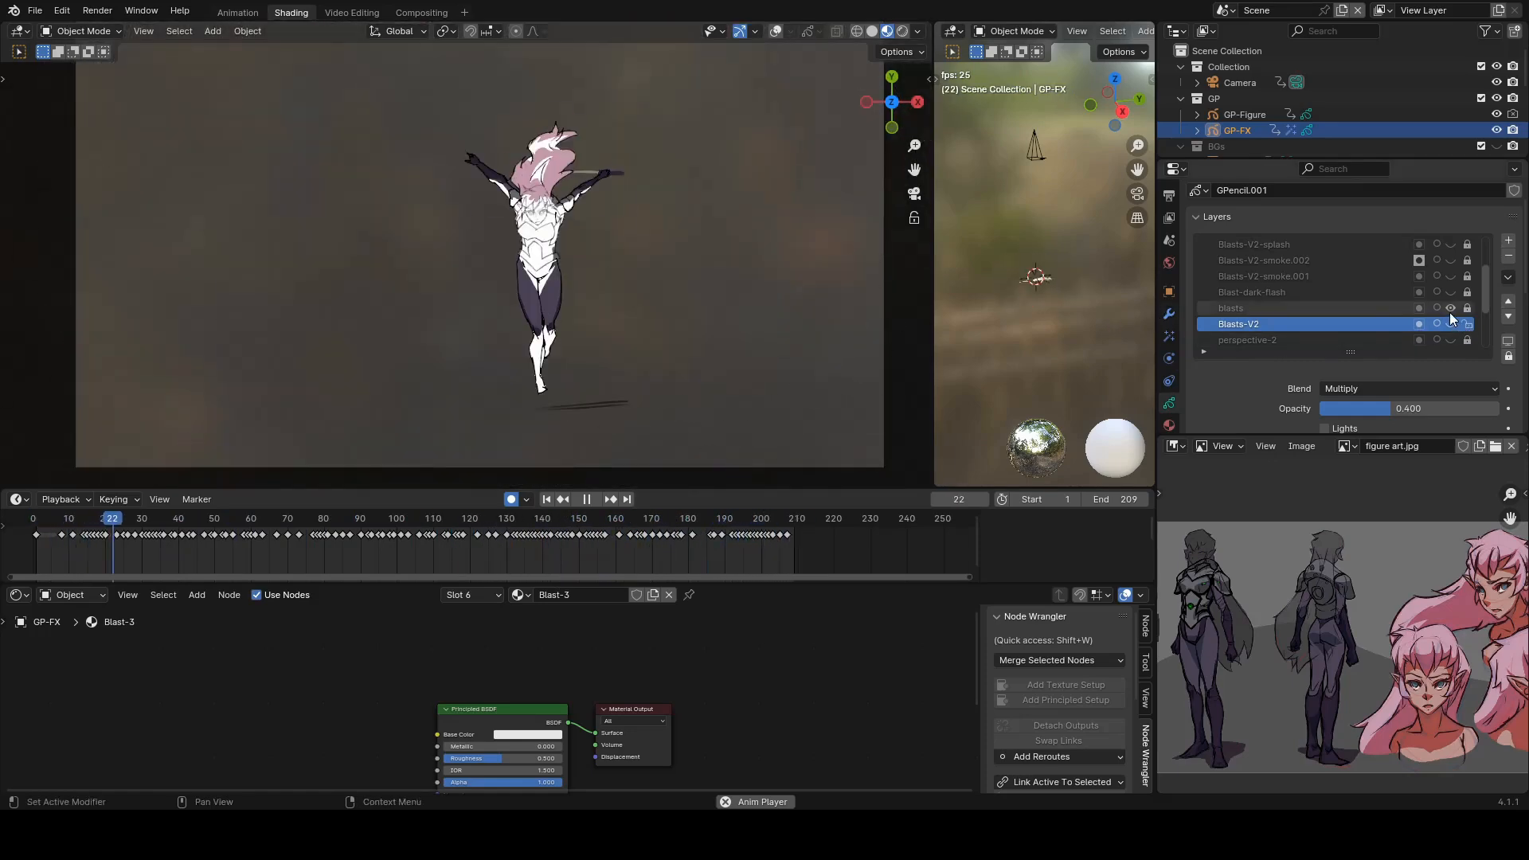
Pause playback and show the Blasts-V2.001 layer of GP-FX in place of the blasts layer.
left_click(590, 501)
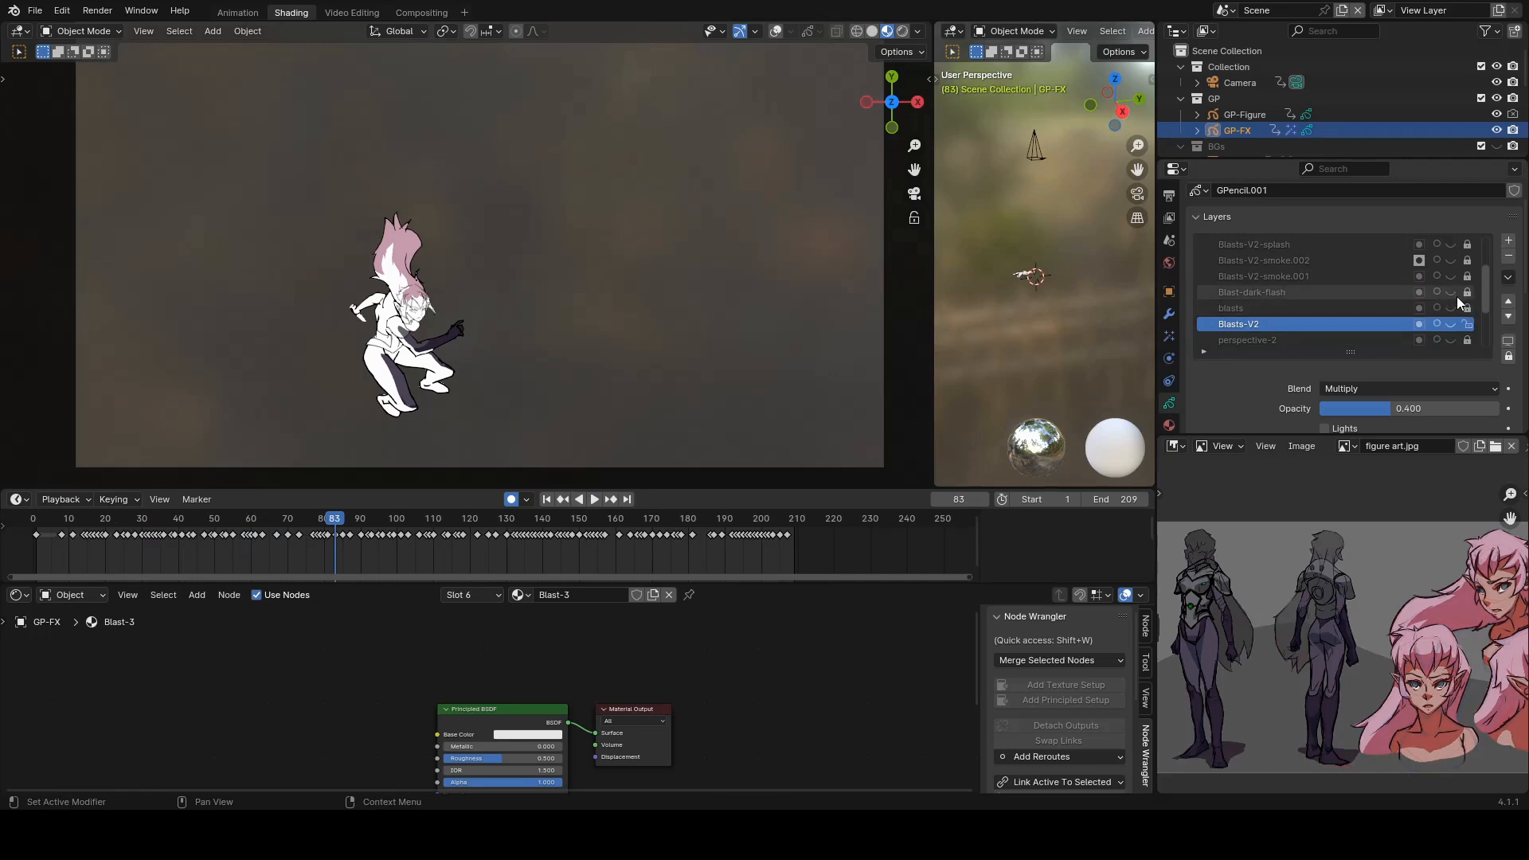
left_click_drag(1487, 297, 1487, 289)
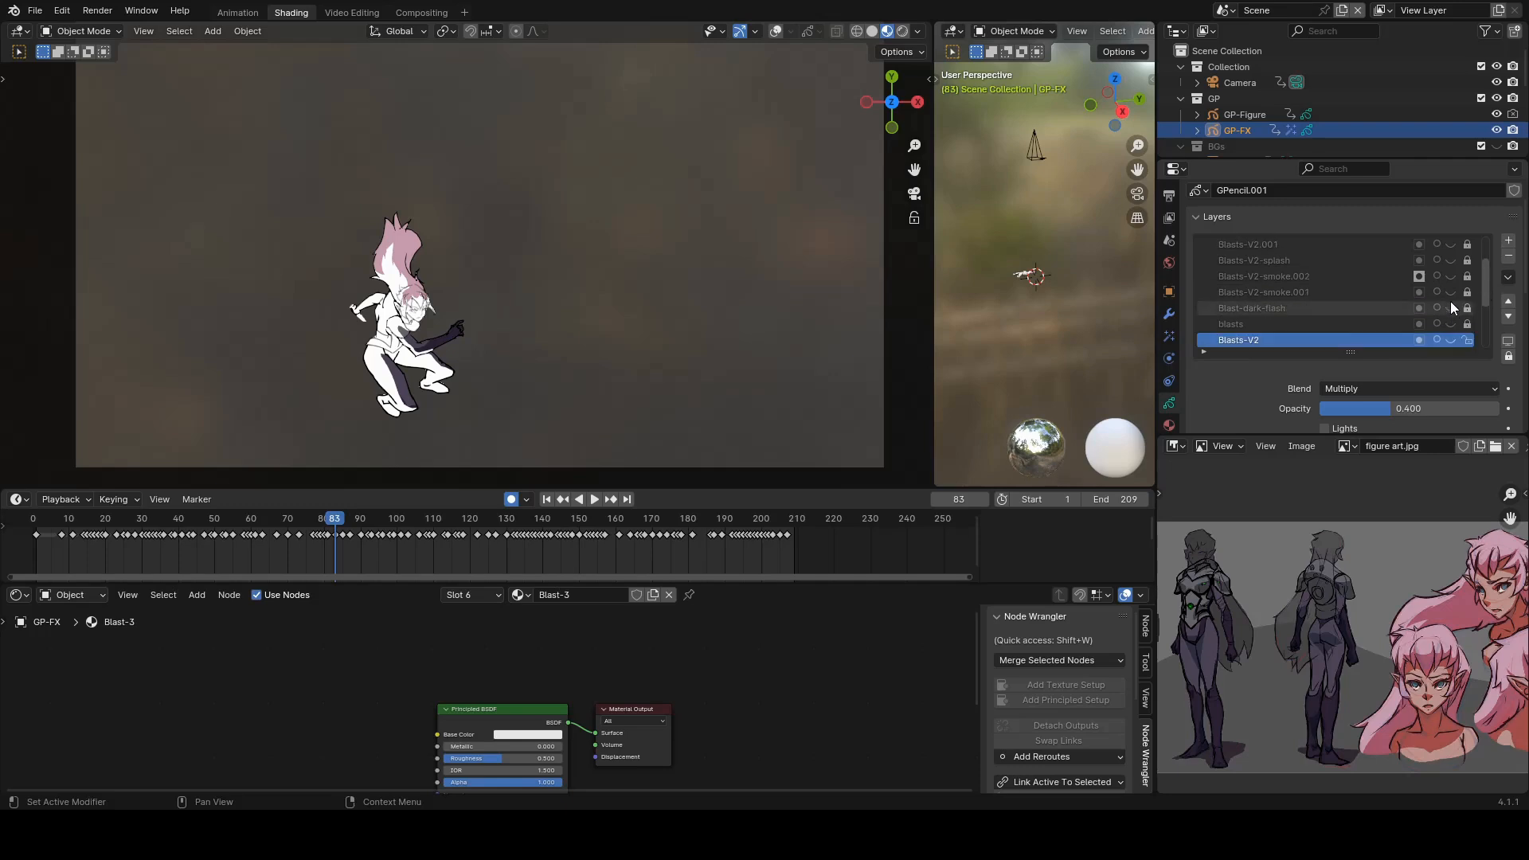
left_click_drag(1488, 291, 1485, 279)
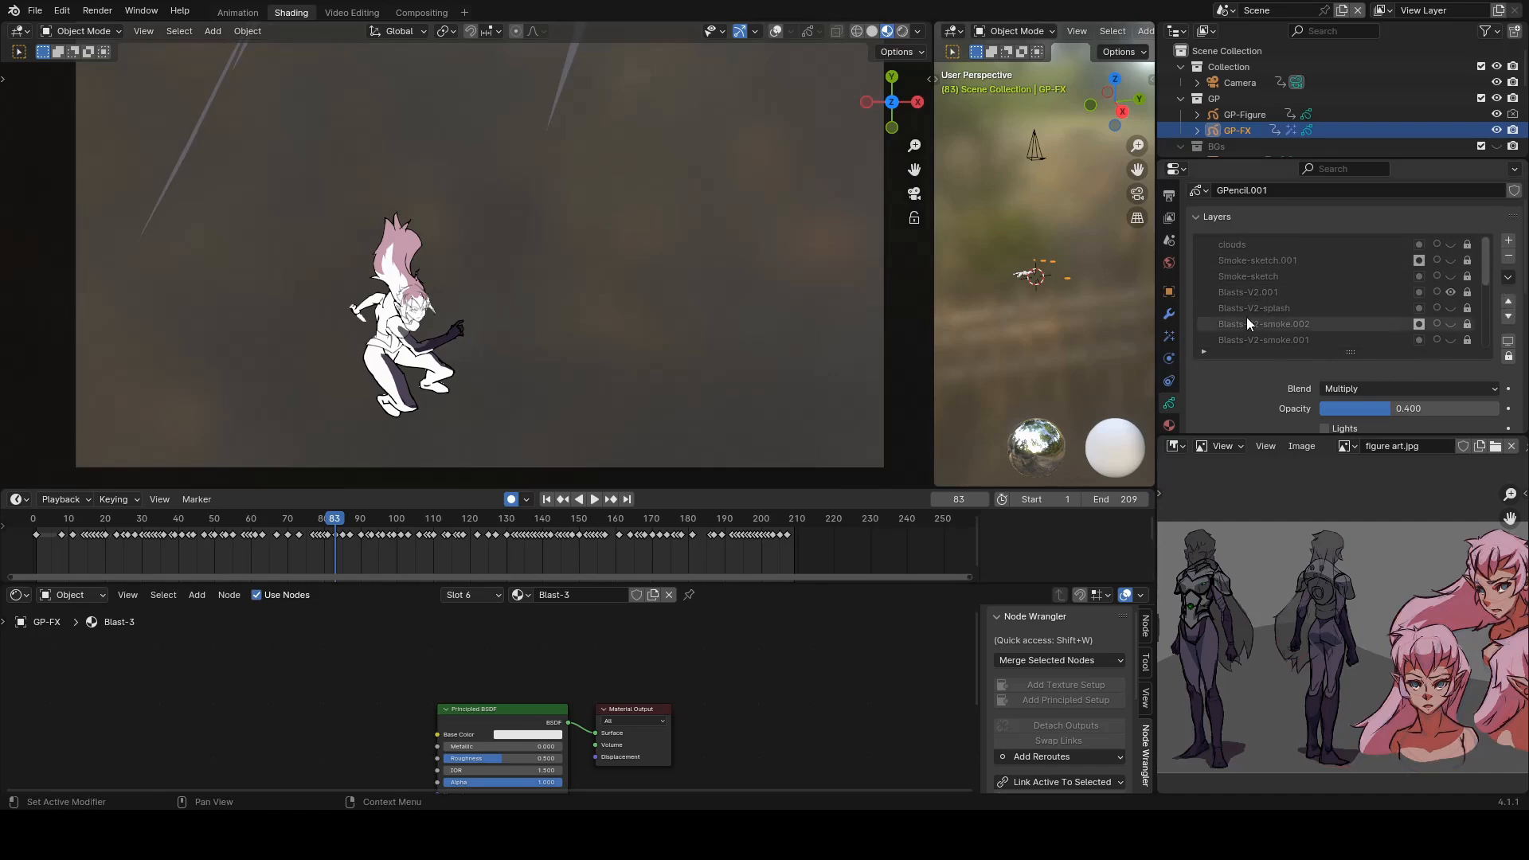
Play the animation and show the Blasts-V2-smoke.002 layer of GP-FX together with the Blasts-V2.001 layer.
left_click(597, 498)
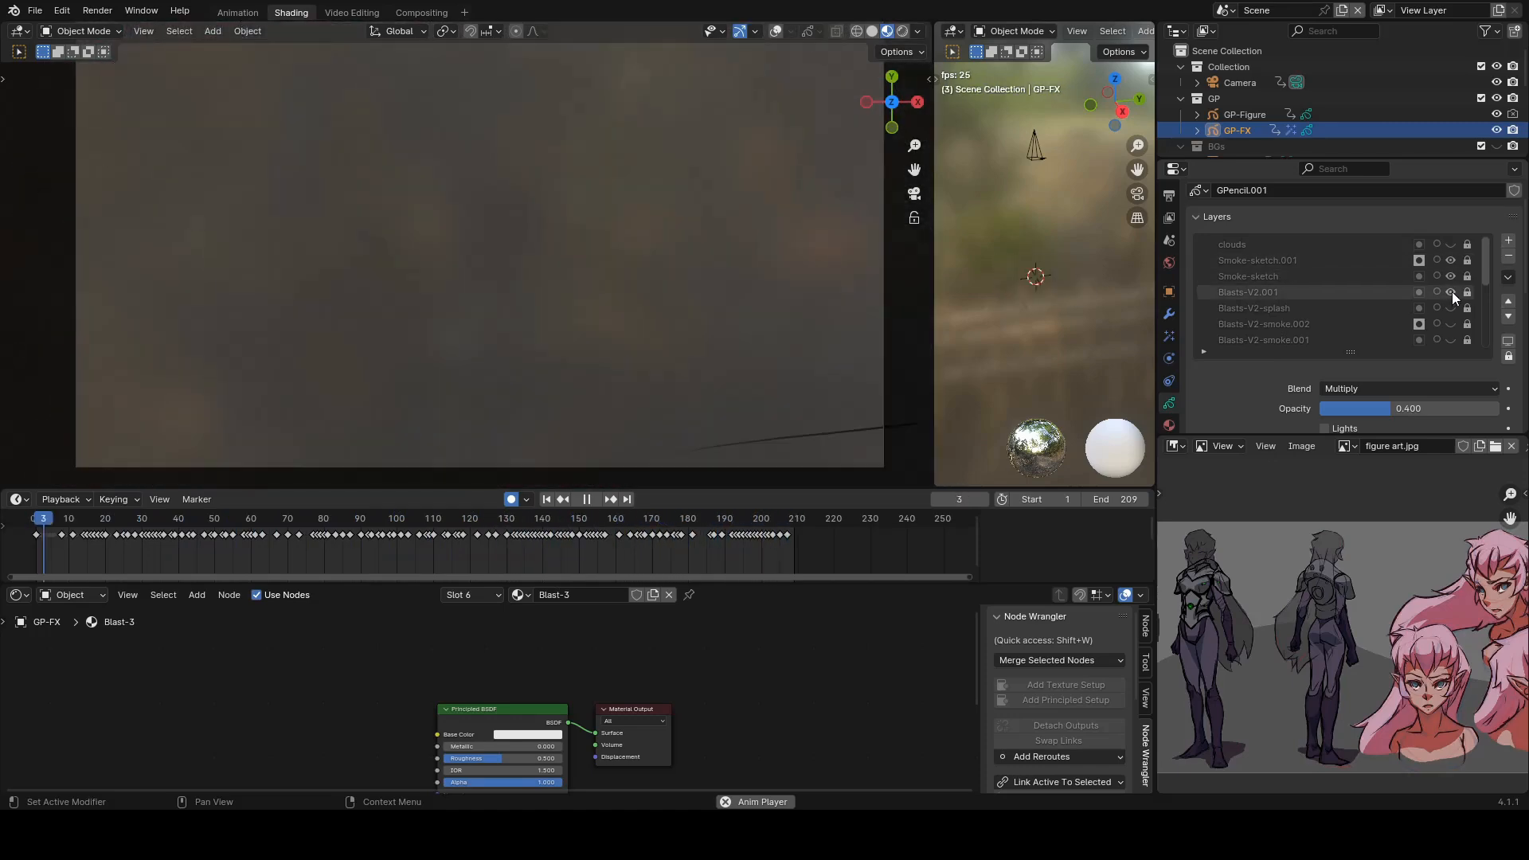
left_click(1450, 293)
scroll(1484, 273, "down", 1)
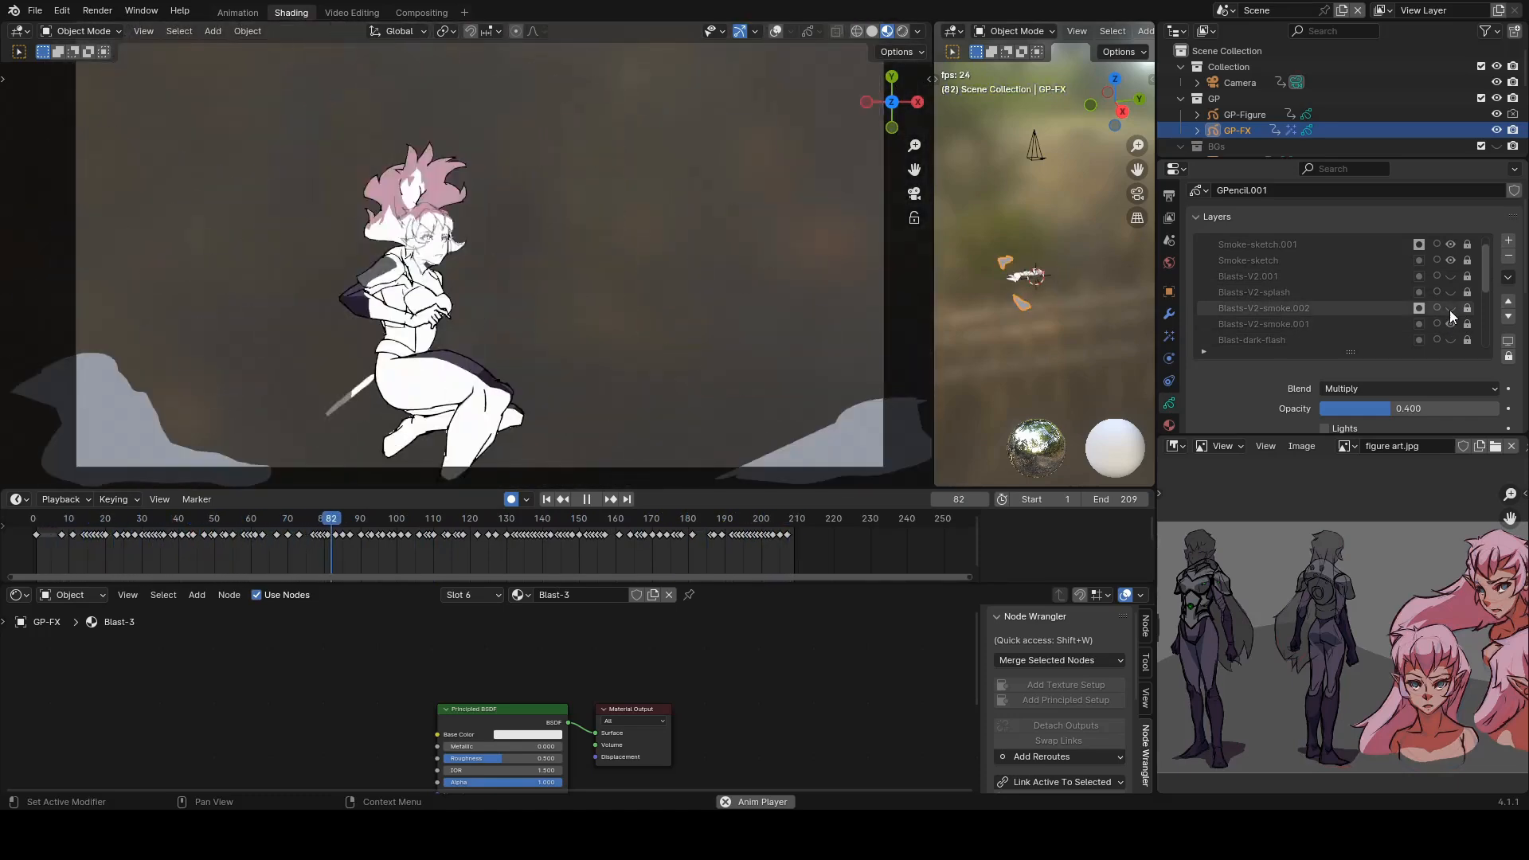
left_click(1450, 308)
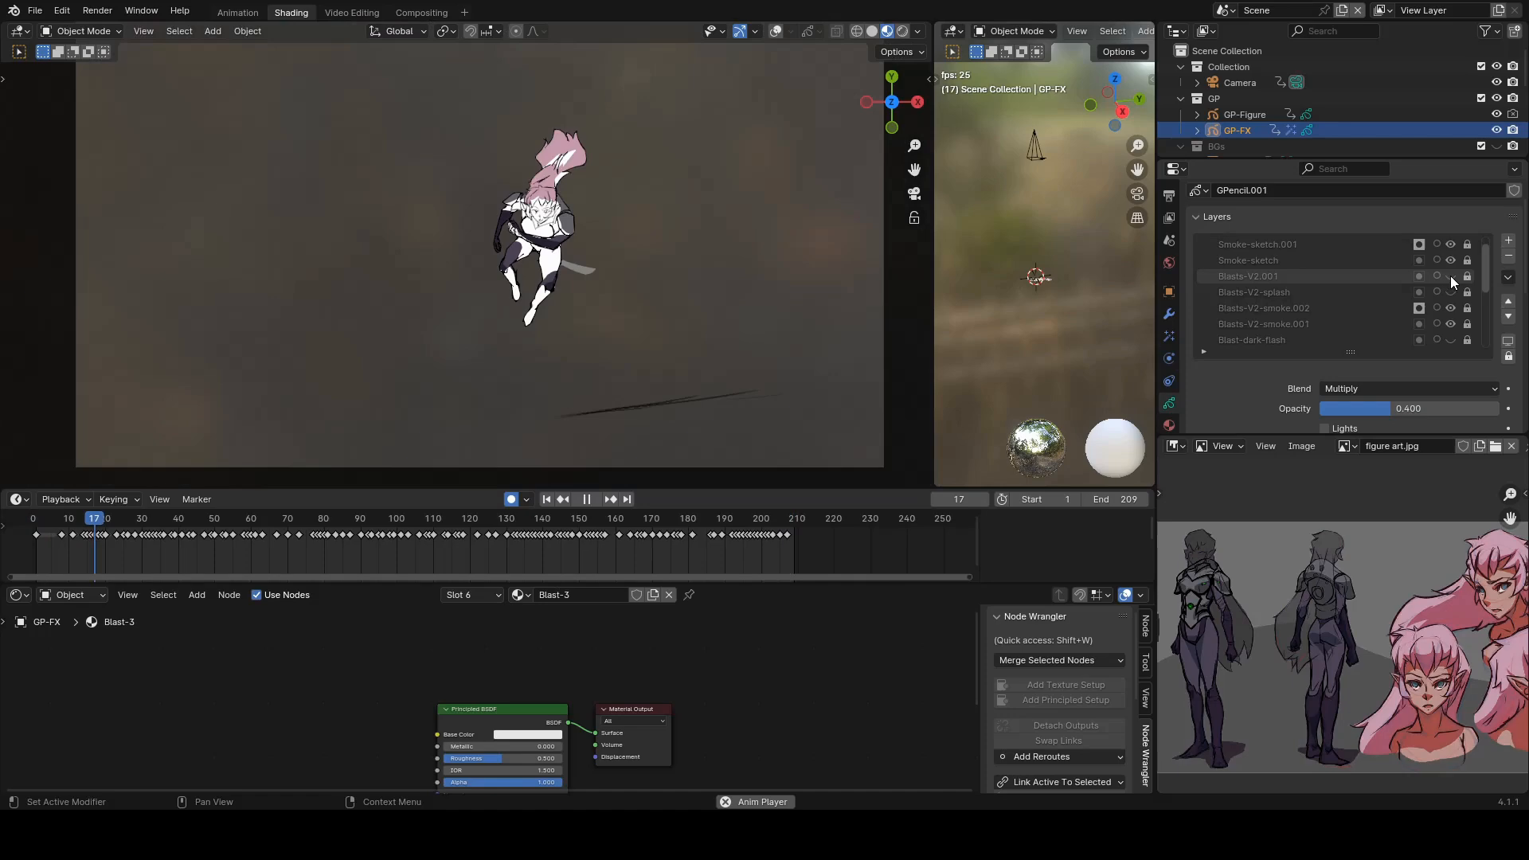
left_click(1450, 276)
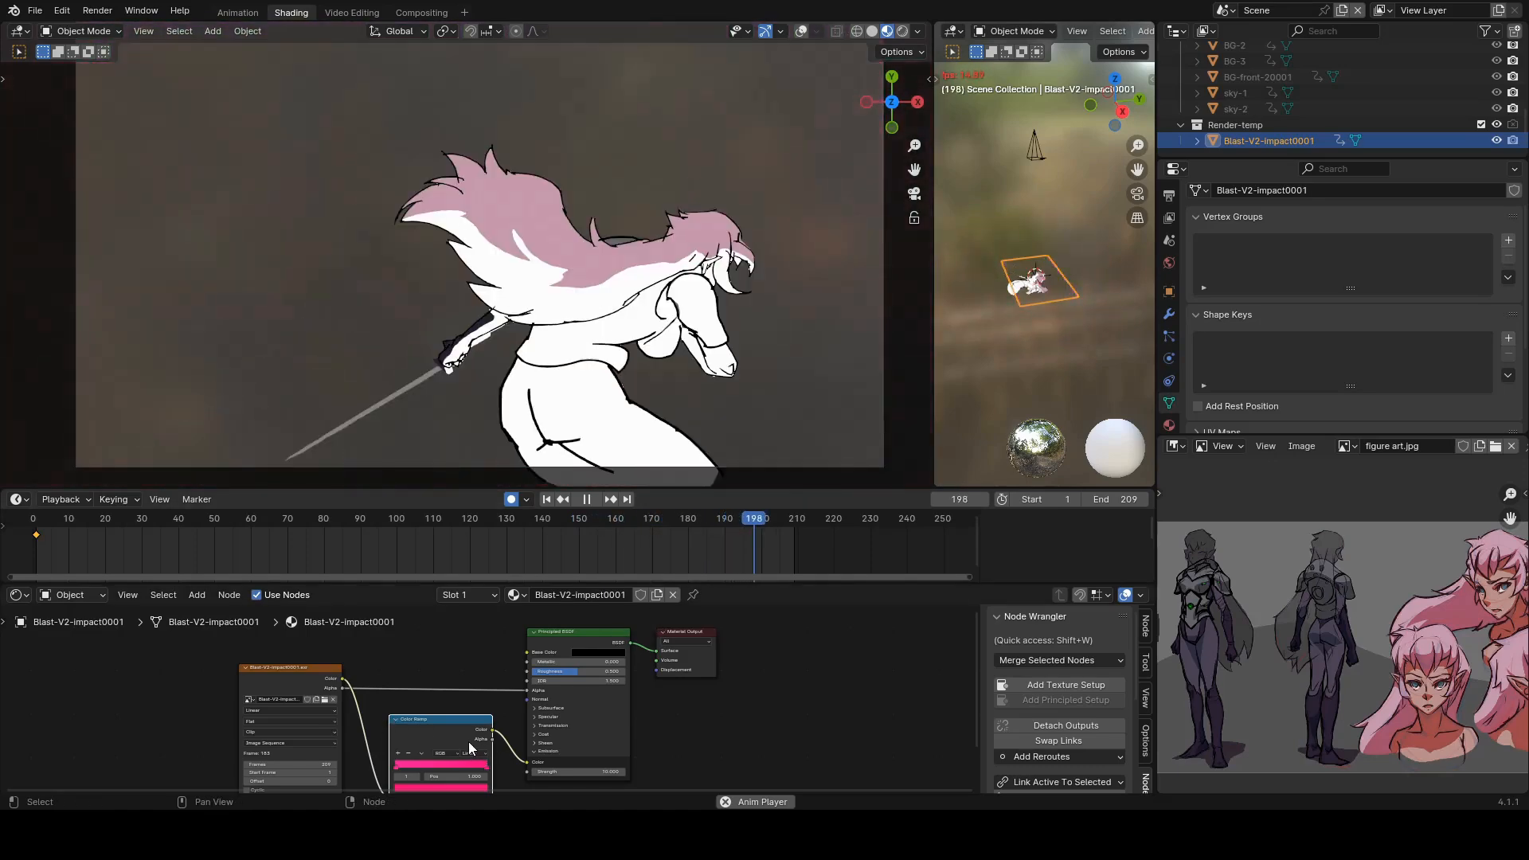
Inspect the Color Ramp and shader nodes in the material of the Blast-V2-impact0001 plane.
middle_click_drag(511, 736, 538, 711)
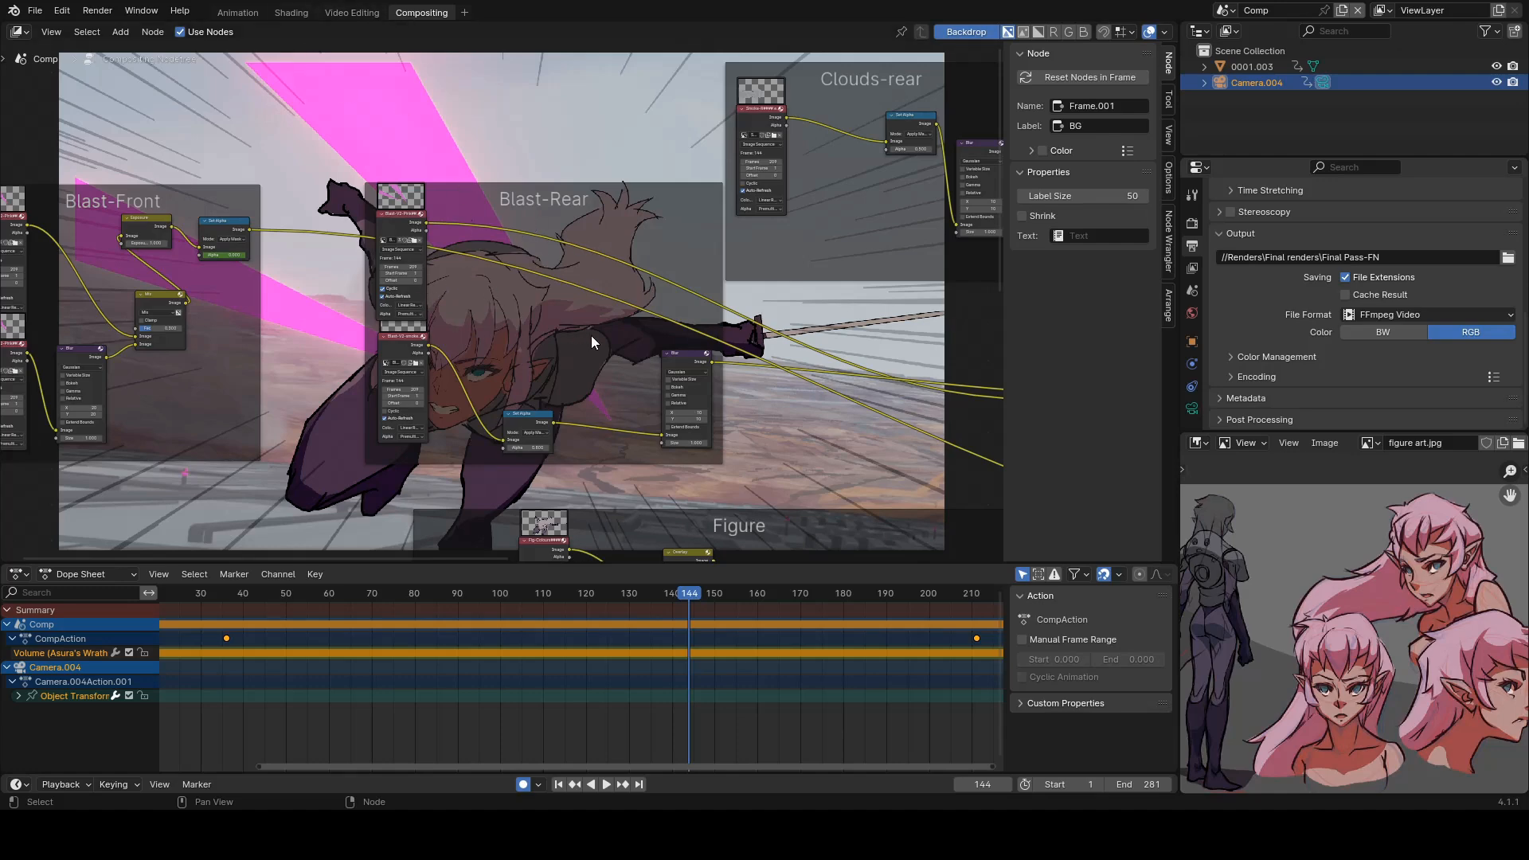
Look over the compositing node tree, covering the Blast-Rear, Figure, Clouds-rear and Speedlines frames and their connections.
middle_click_drag(586, 336, 480, 207)
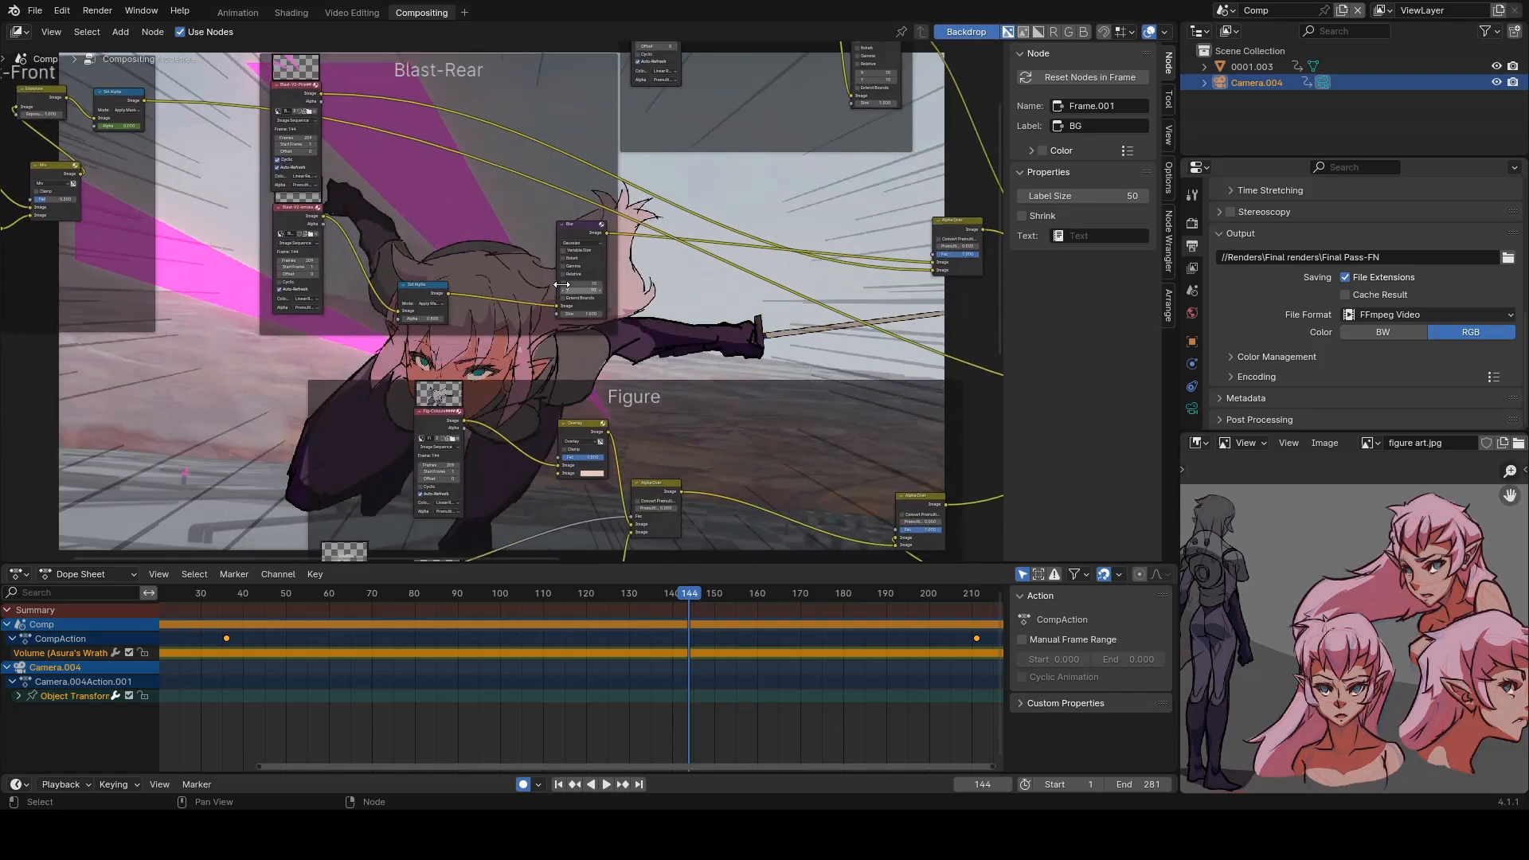
middle_click_drag(704, 383, 679, 278)
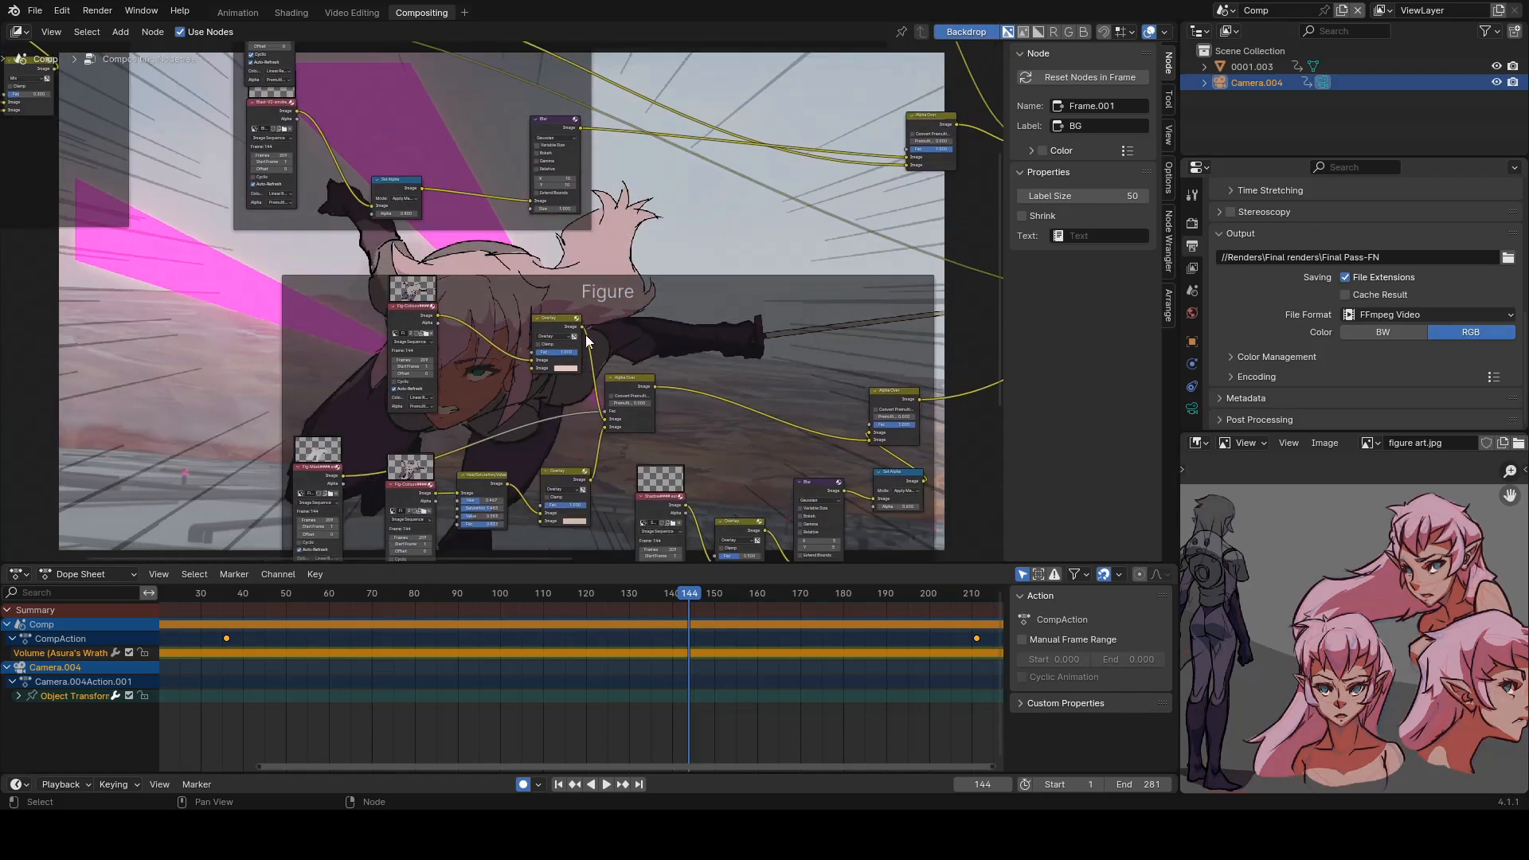
middle_click_drag(620, 344, 538, 296)
scroll(528, 291, "down", 3)
scroll(627, 298, "down", 3)
middle_click_drag(647, 297, 504, 355)
scroll(503, 354, "up", 3)
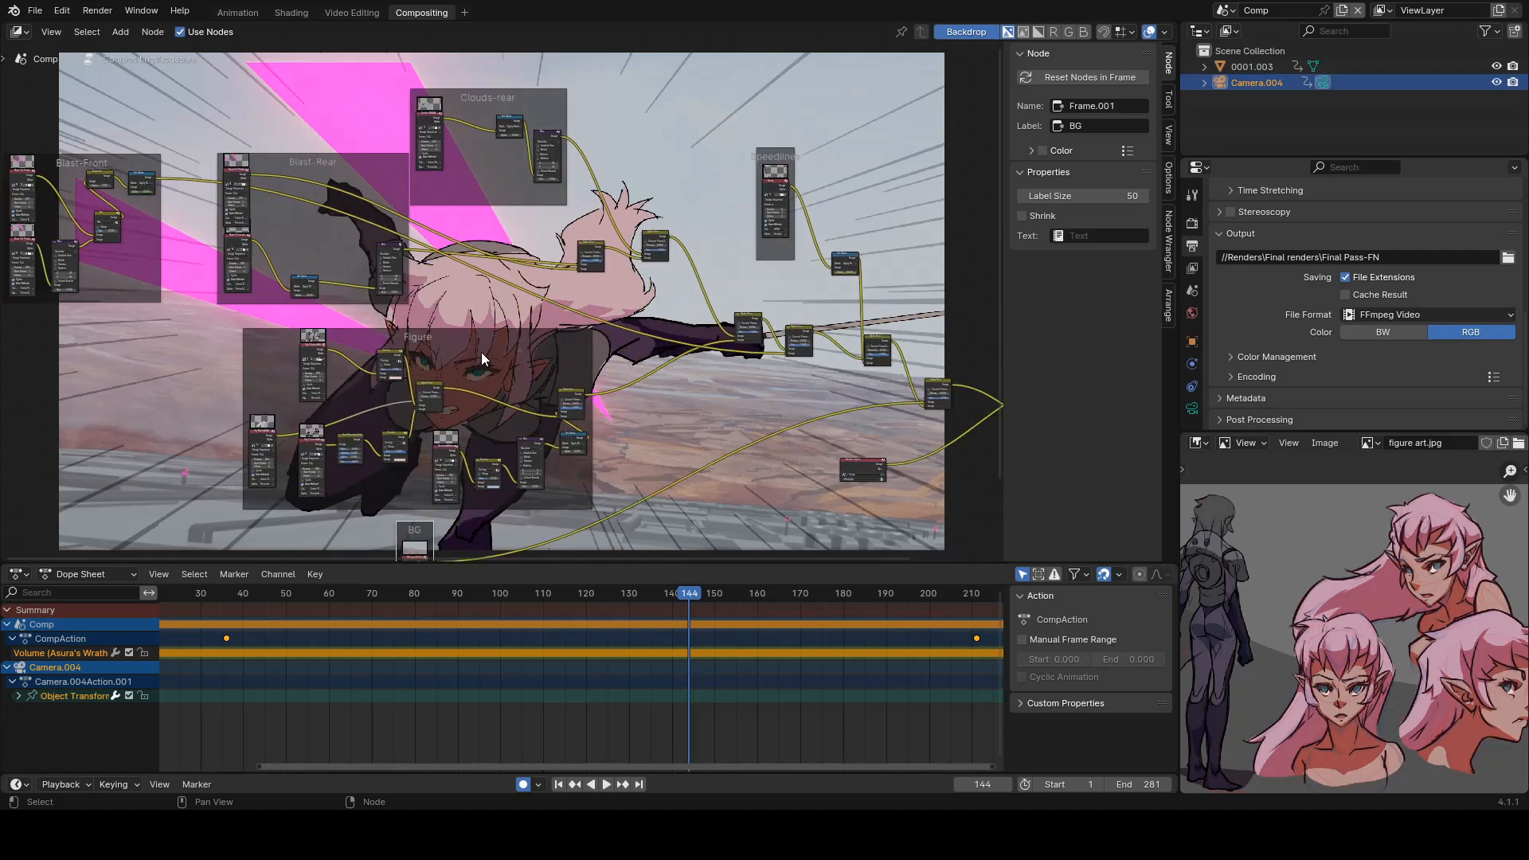
scroll(482, 337, "down", 1)
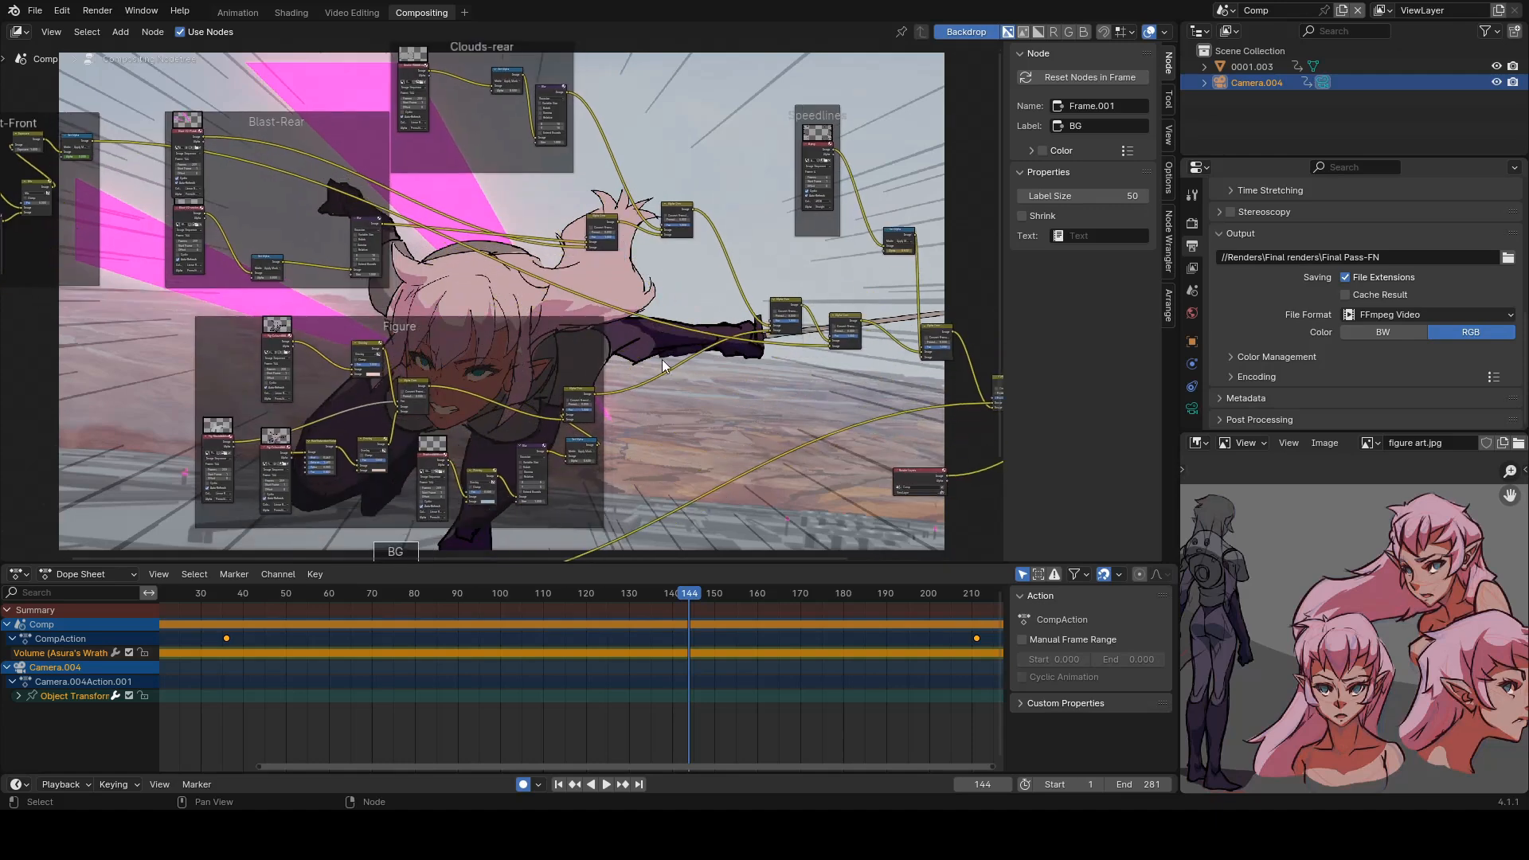
scroll(462, 331, "up", 4)
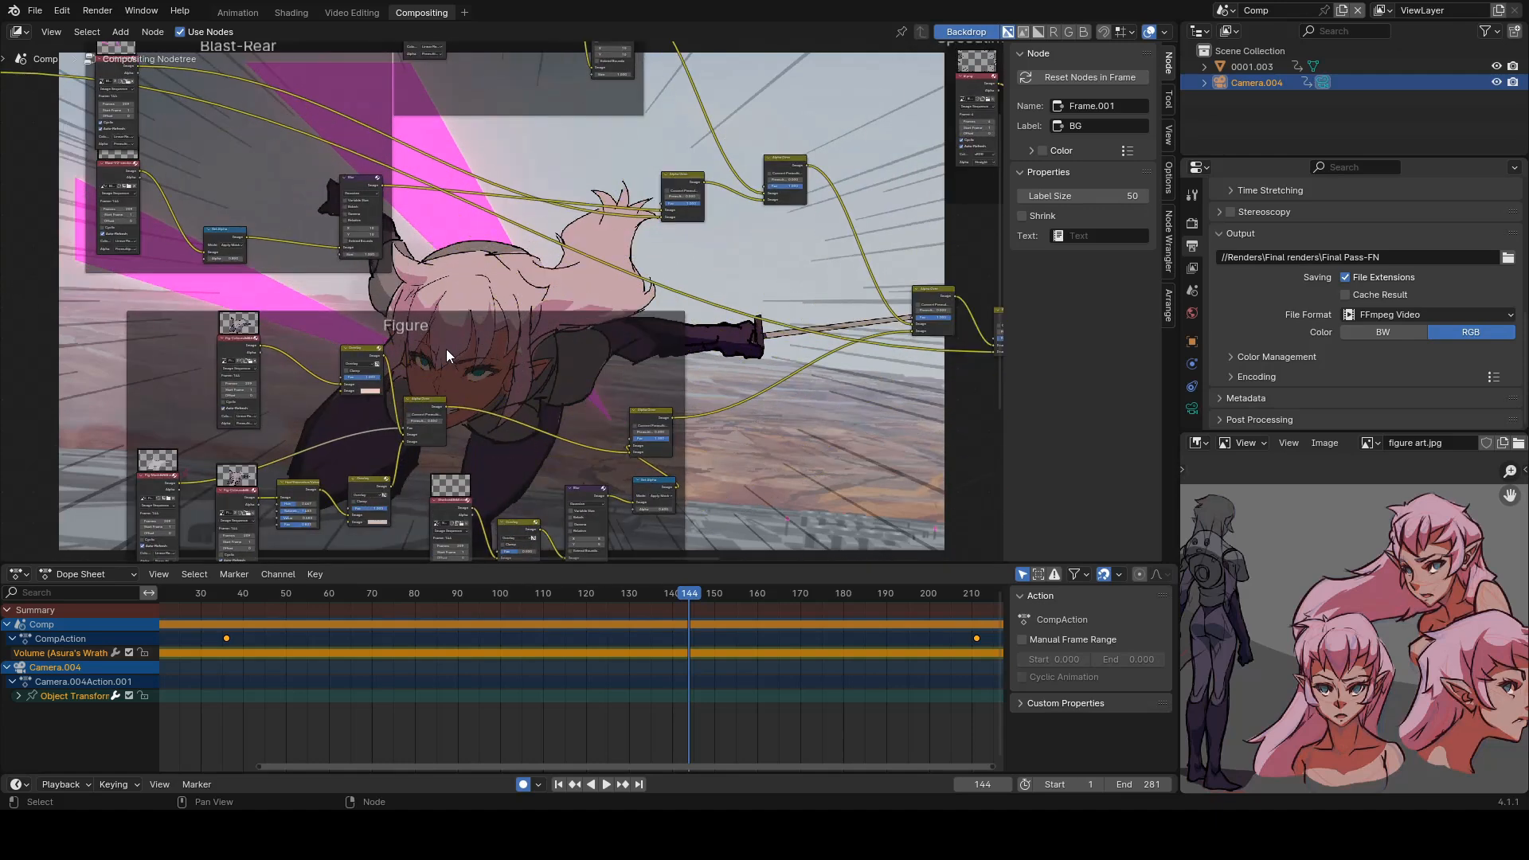
Inspect the two Fig-Colours image nodes and the Fig-Mask image node in the Figure frame.
middle_click_drag(447, 408, 529, 300)
scroll(529, 299, "up", 1)
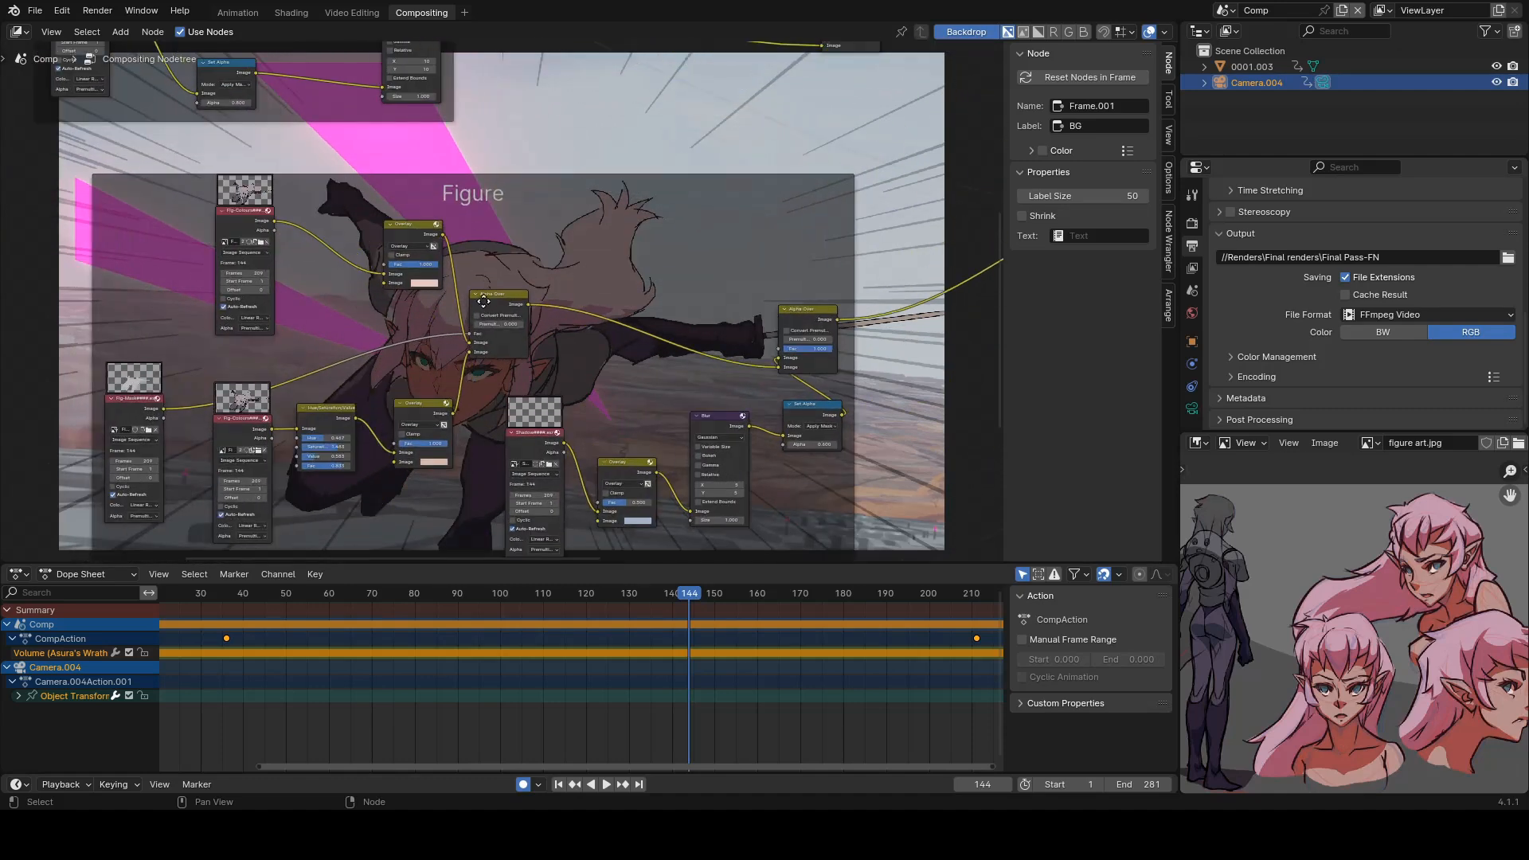
middle_click_drag(432, 302, 564, 298)
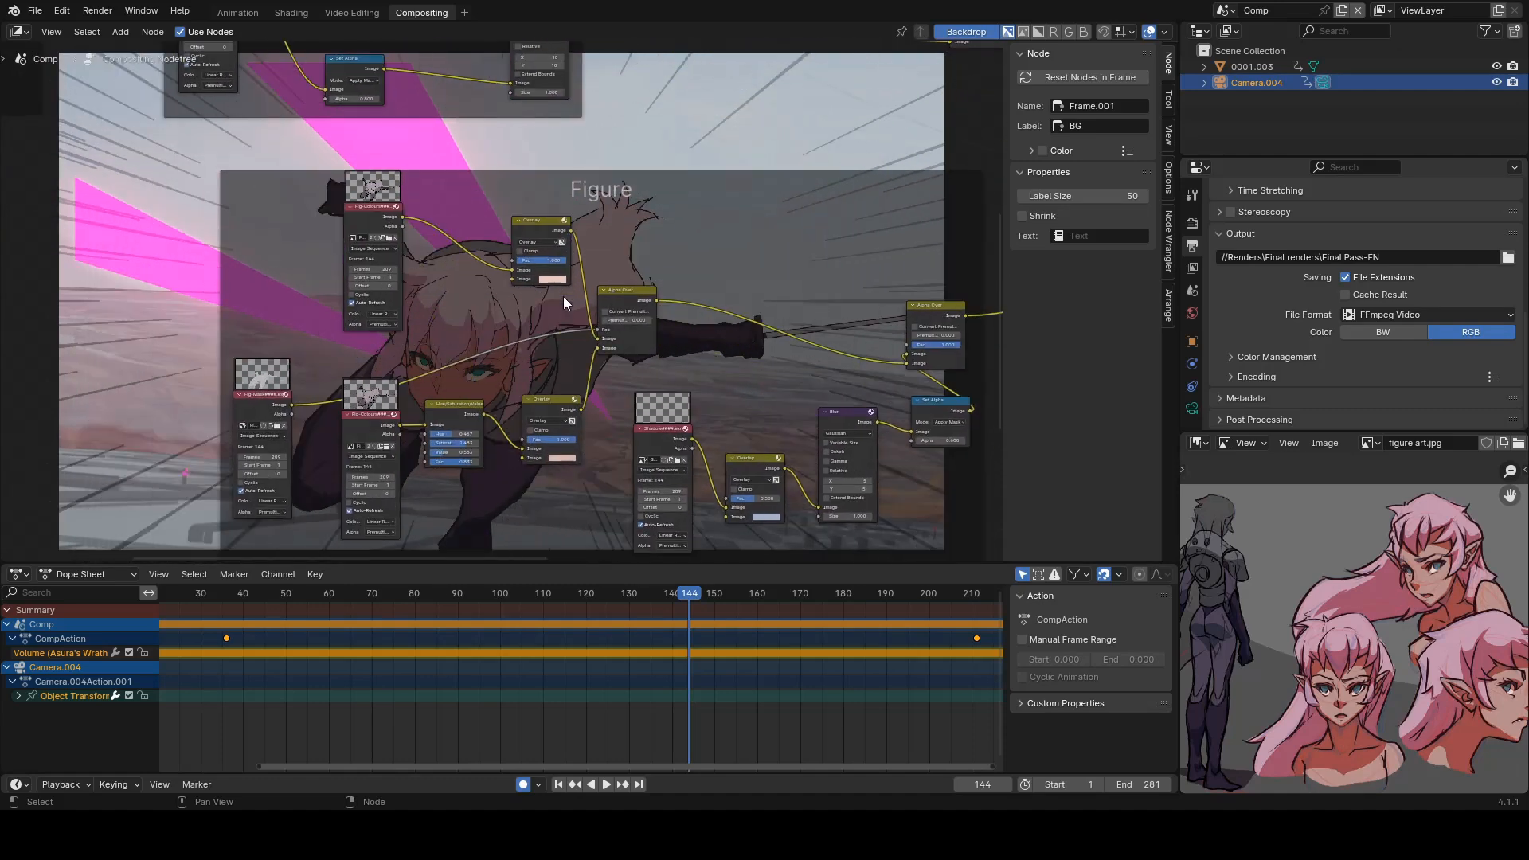
left_click(374, 207)
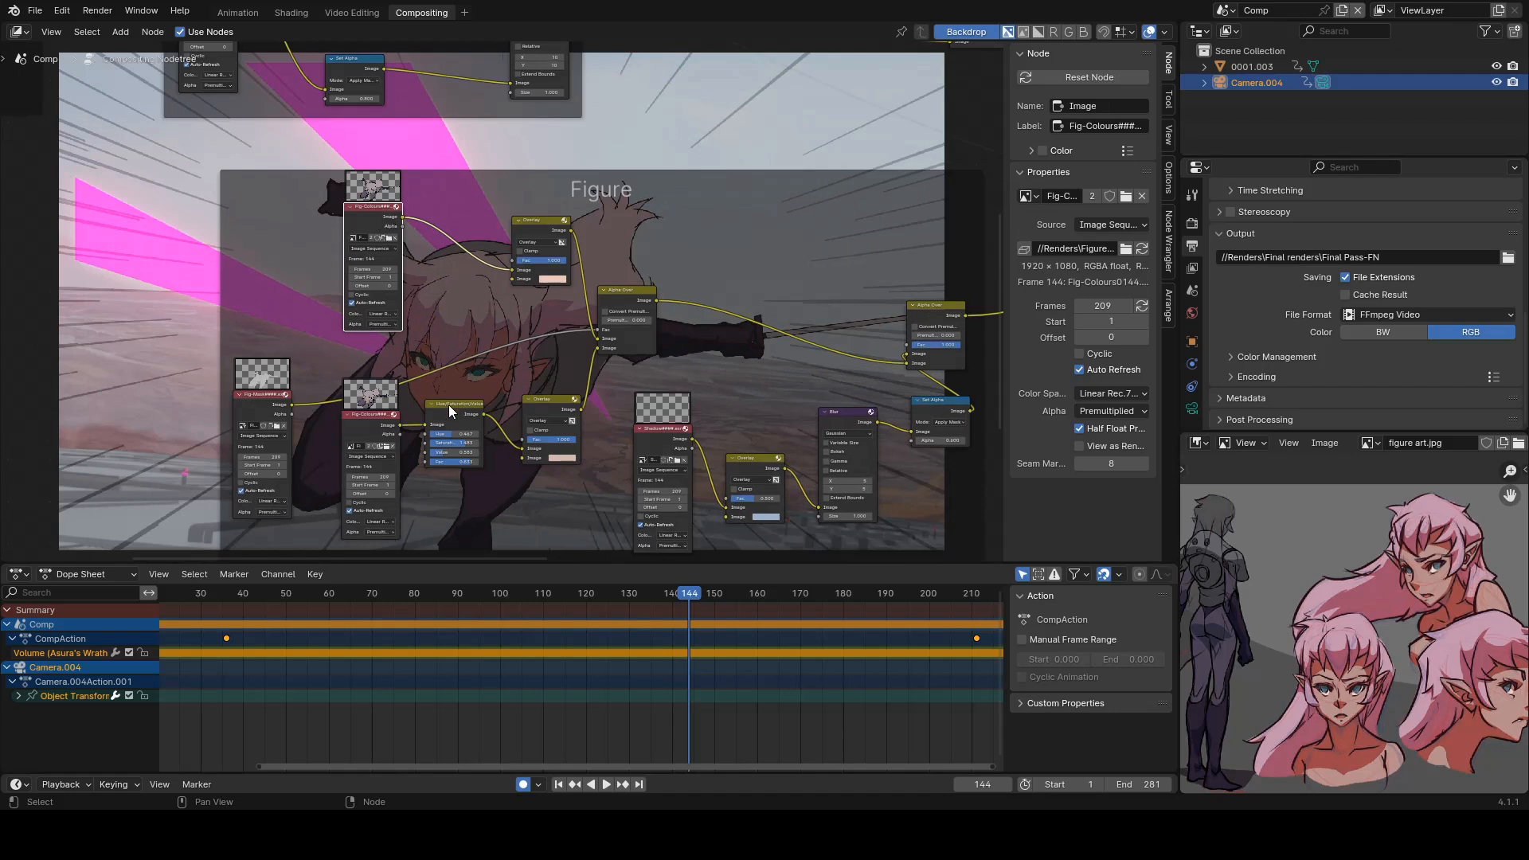
left_click(374, 415)
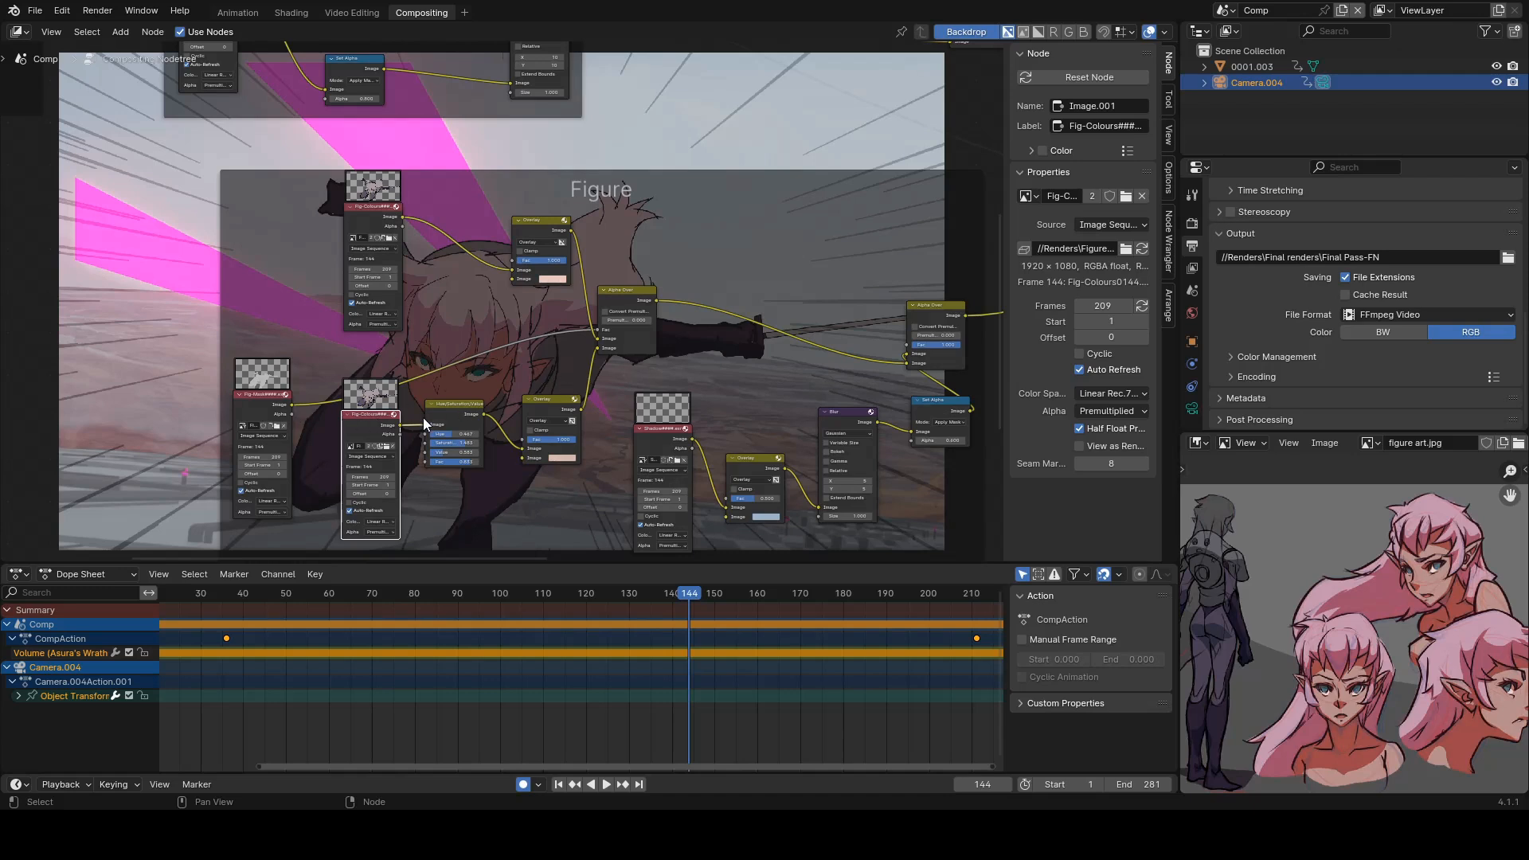
left_click(255, 398)
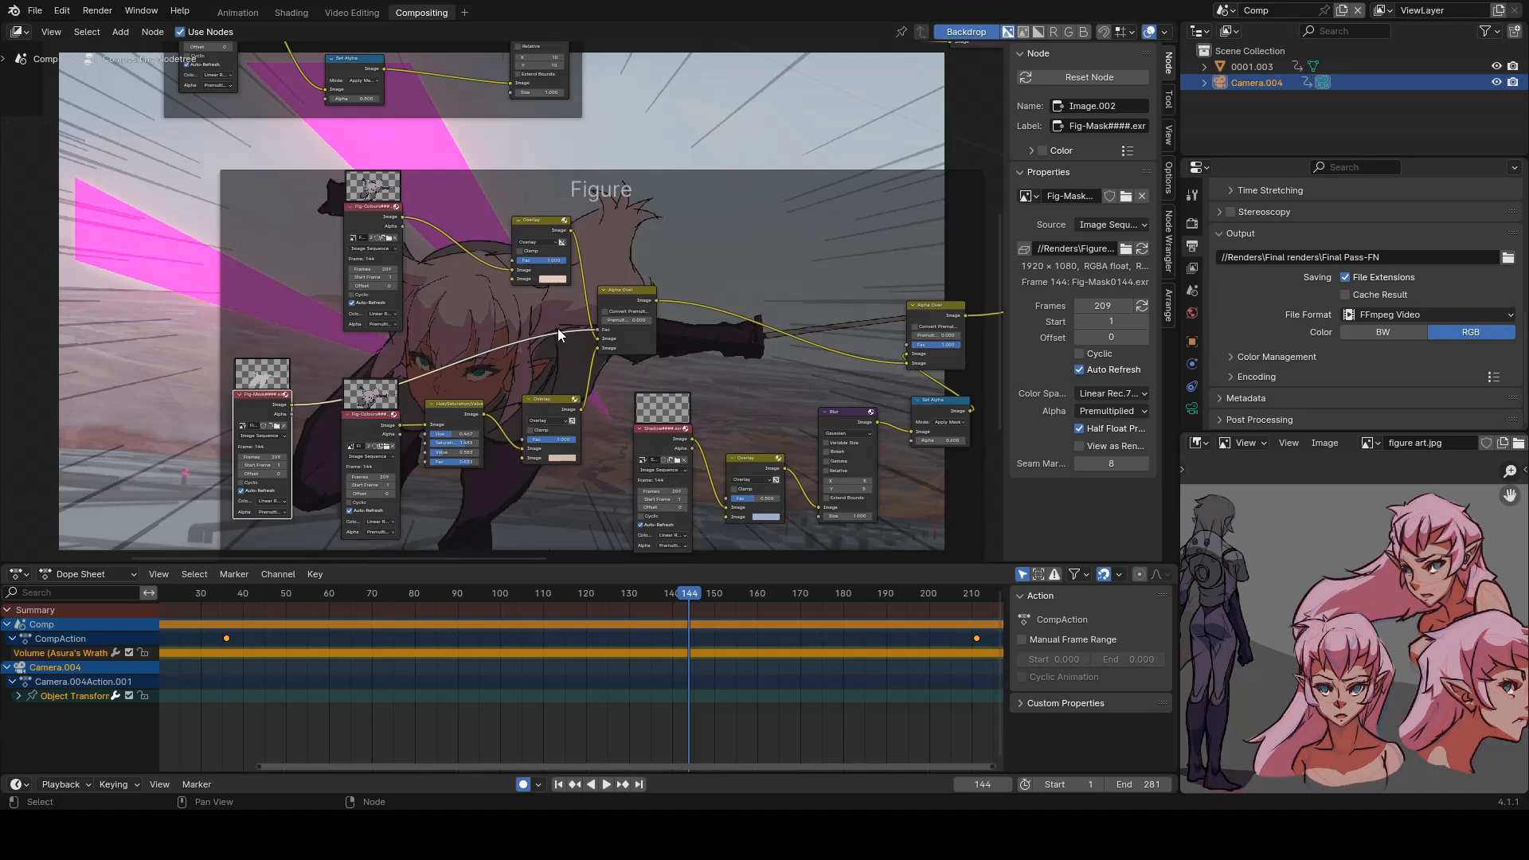
Examine how the Figure frame's shadow image passes through Overlay, Blur and Set Alpha into the Alpha Over node.
middle_click_drag(689, 334, 498, 330)
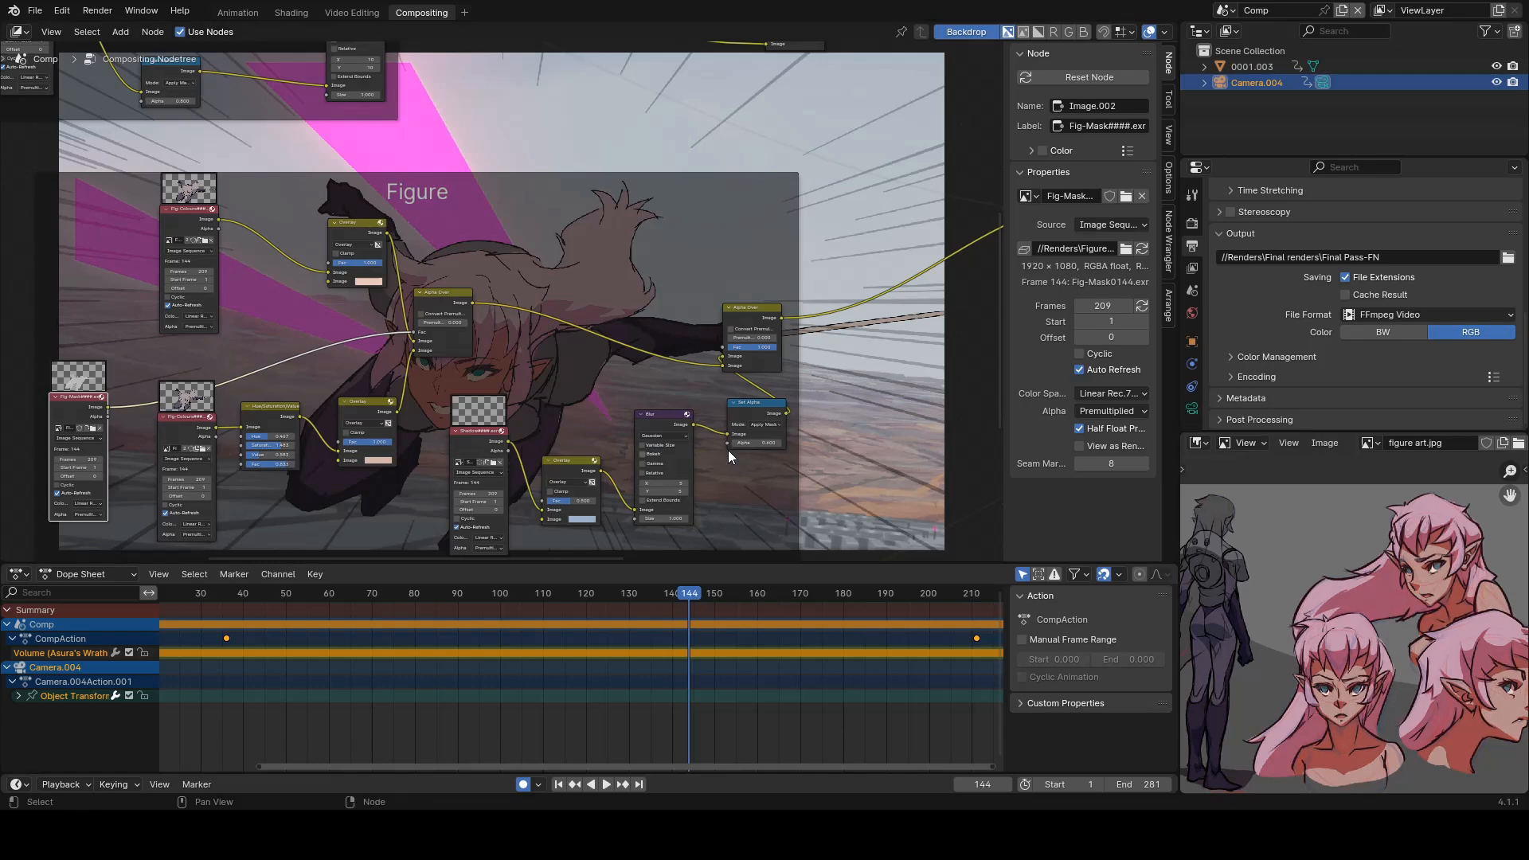
middle_click_drag(728, 451, 383, 443)
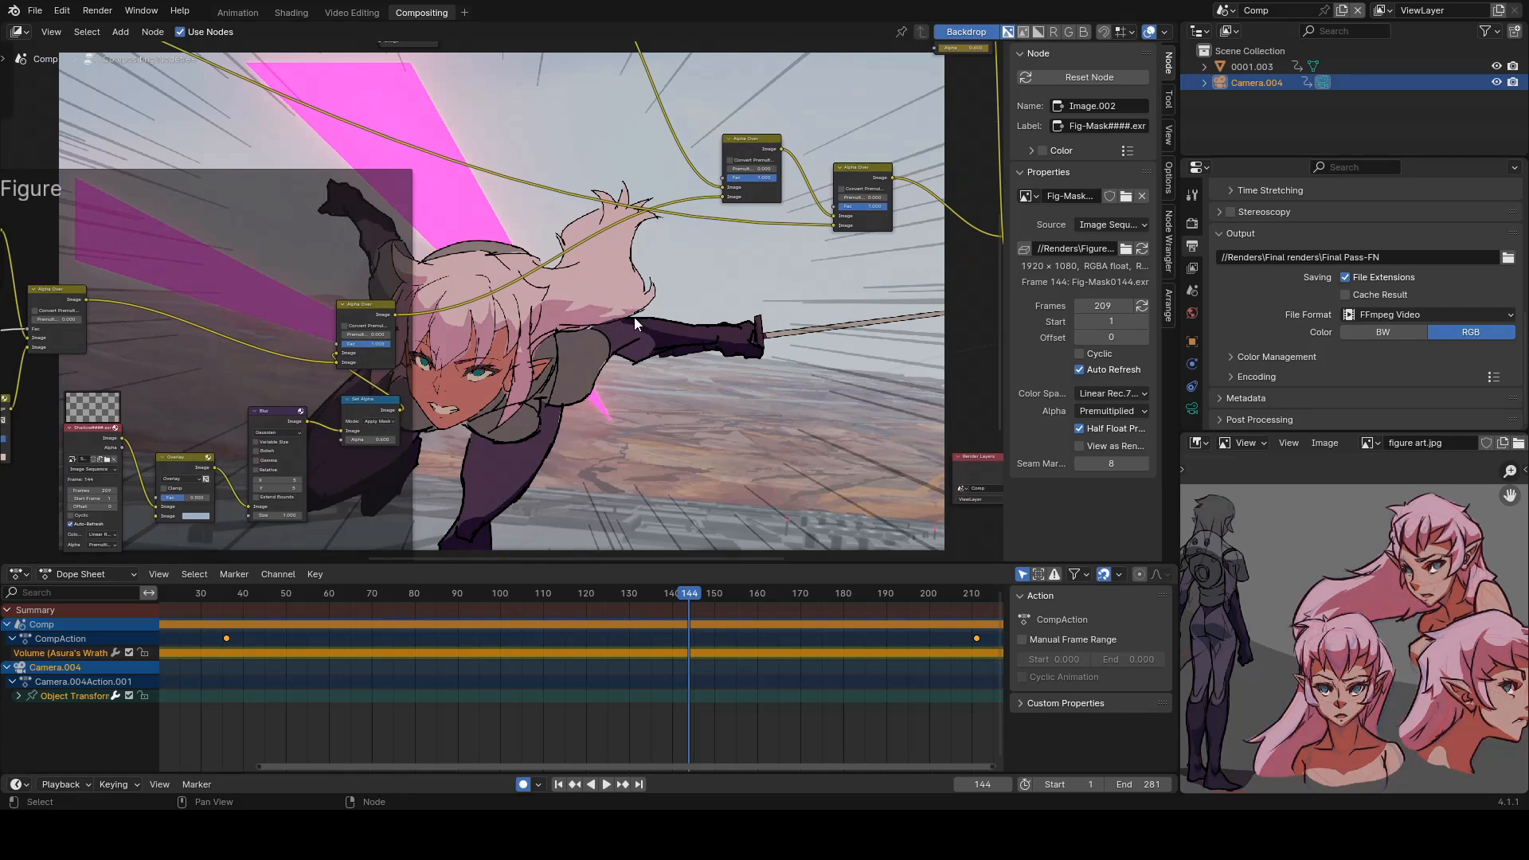
scroll(495, 342, "down", 1)
middle_click_drag(306, 396, 623, 315)
scroll(498, 342, "up", 2)
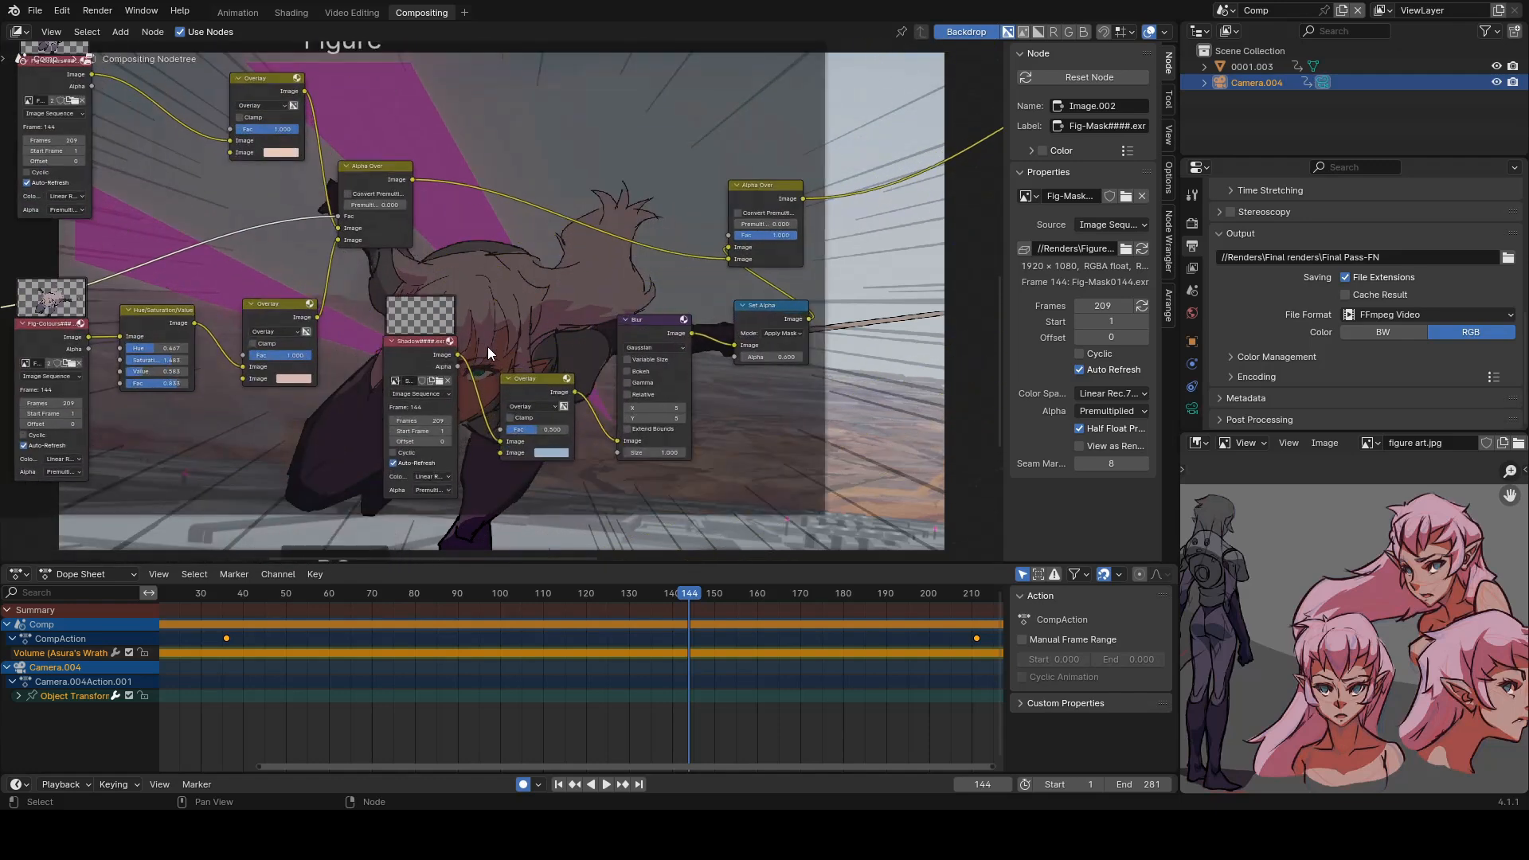
scroll(586, 303, "down", 1)
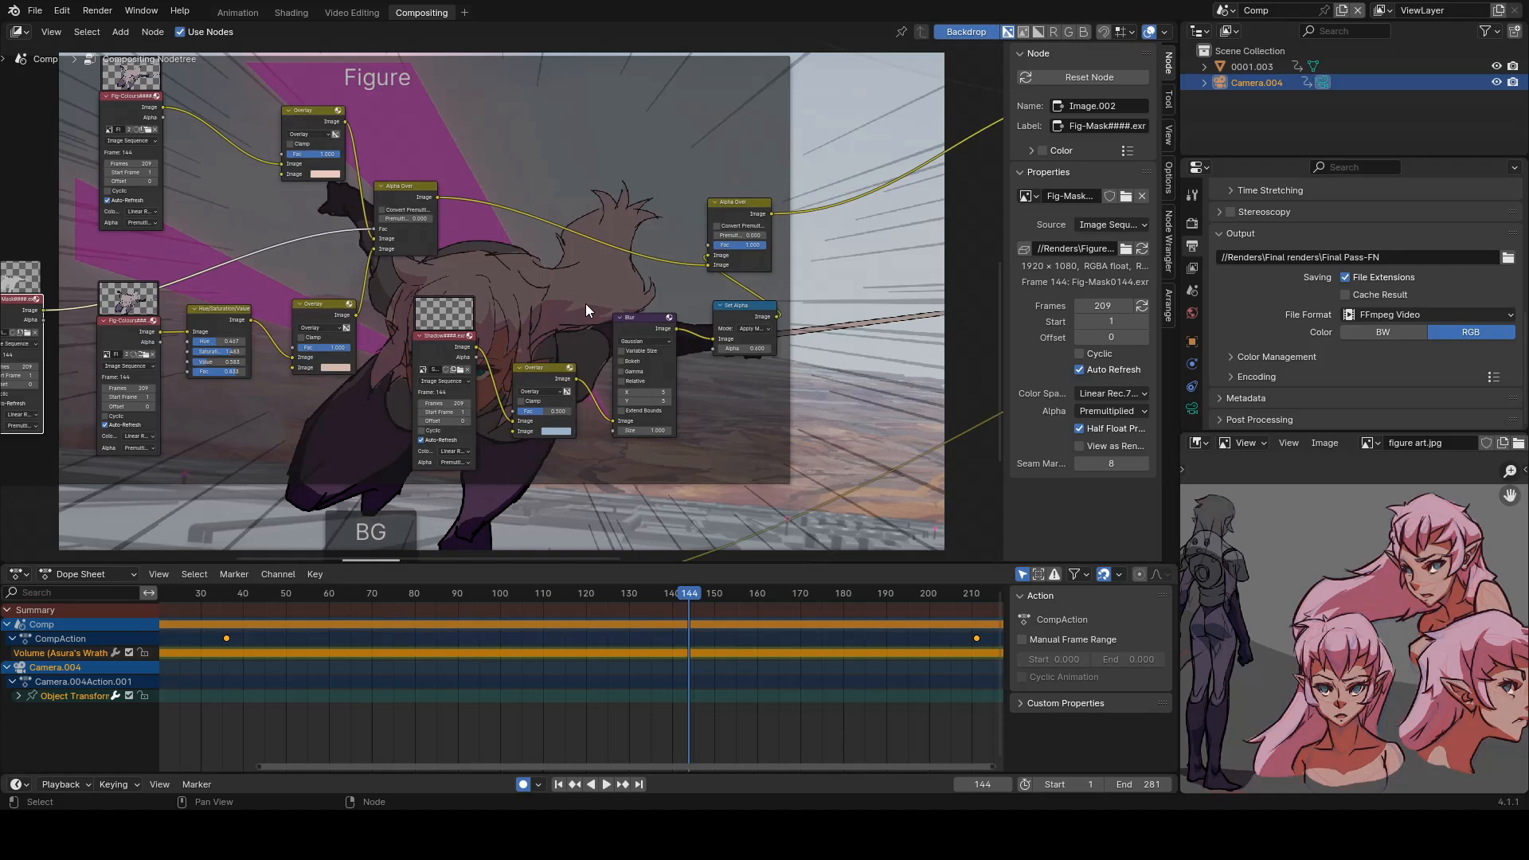
scroll(584, 315, "down", 1)
middle_click_drag(509, 265, 627, 304)
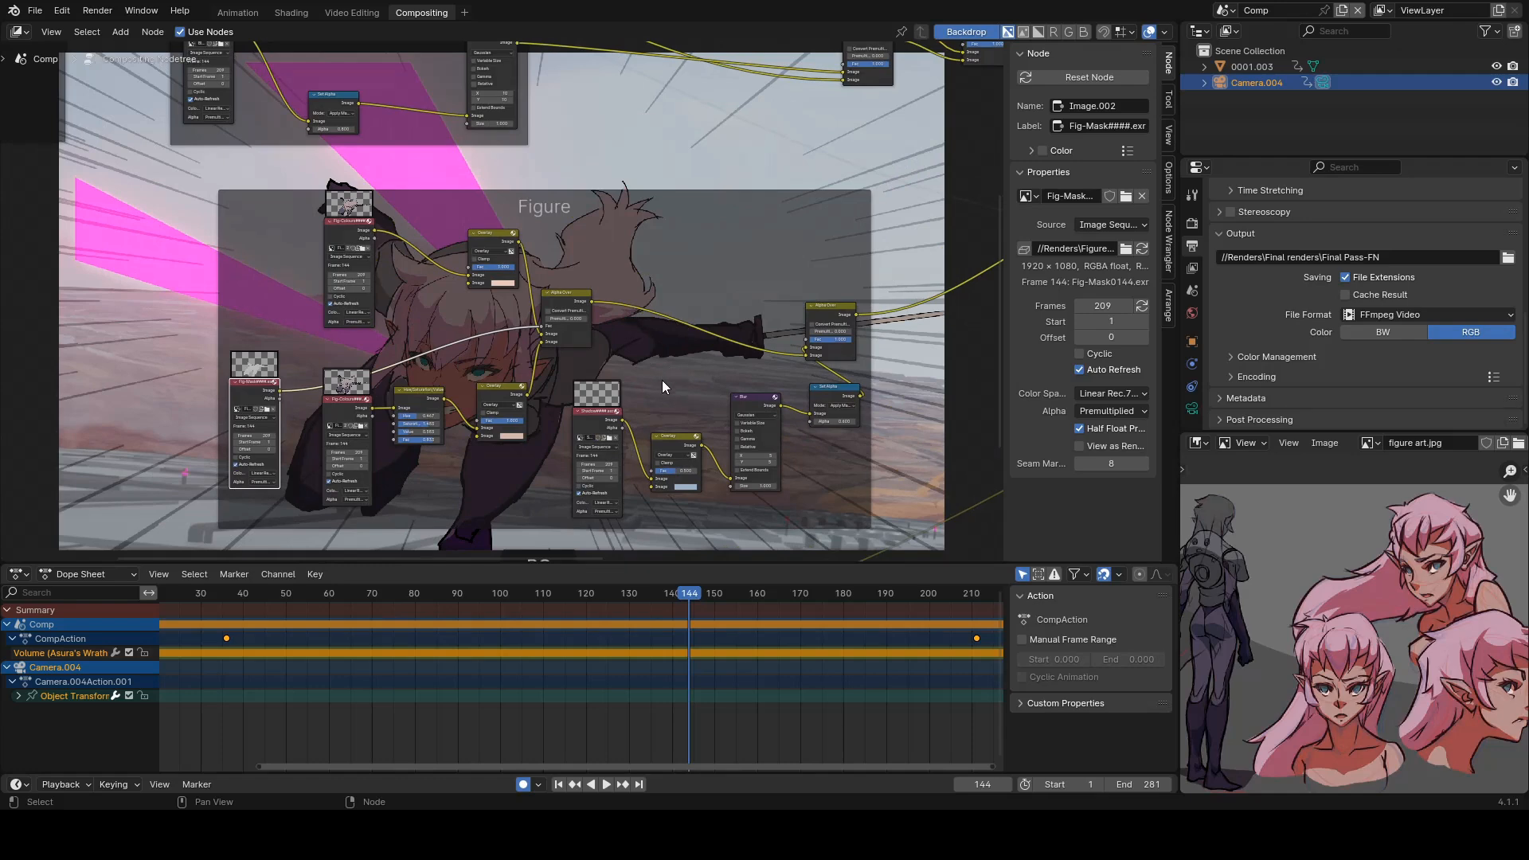
middle_click_drag(685, 385, 540, 344)
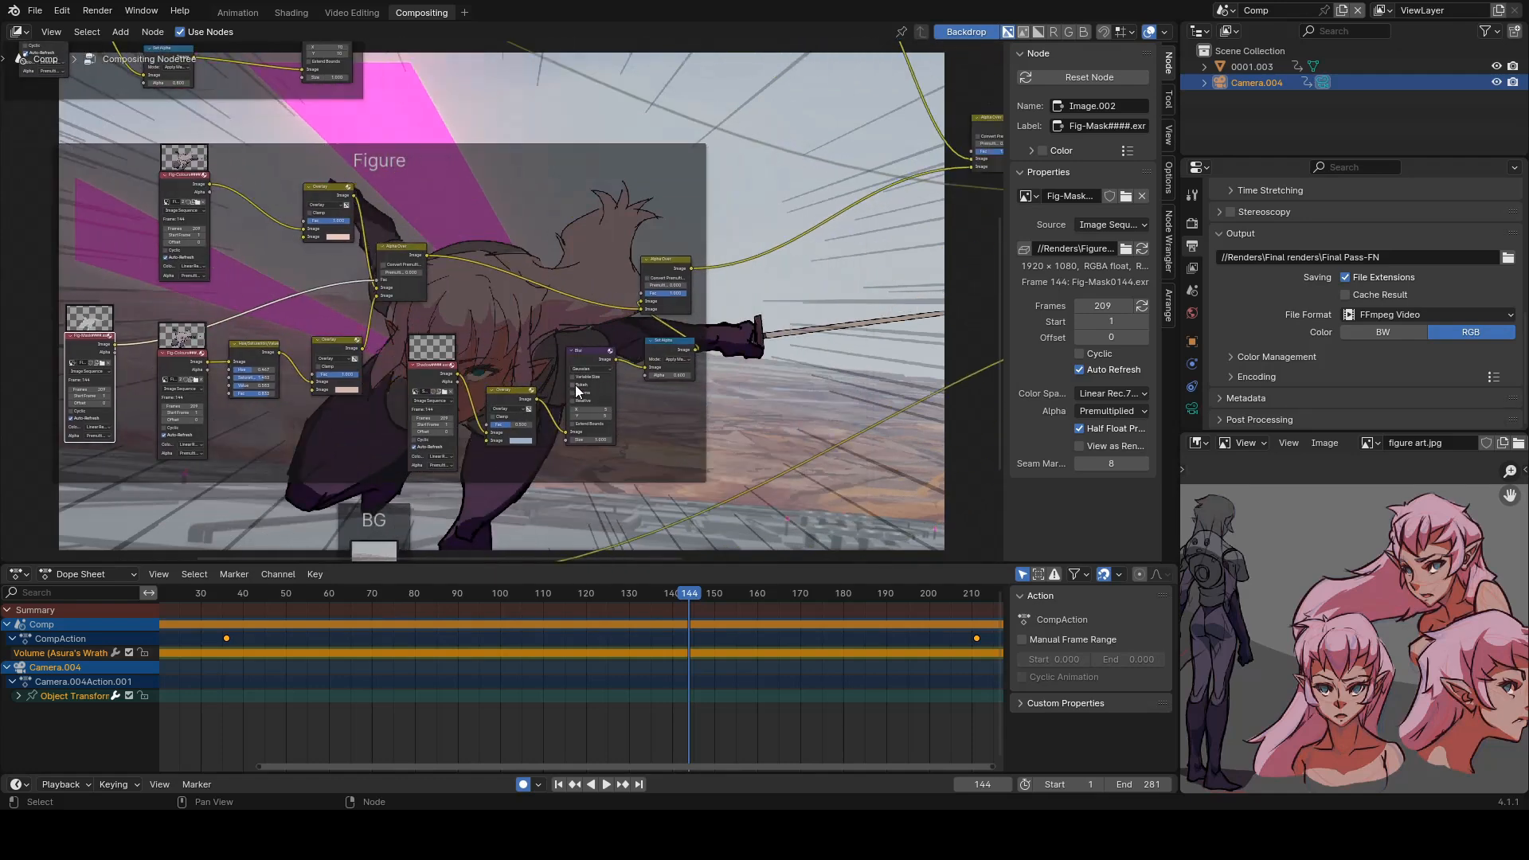
Examine the Blast-Front and Blast-Rear frames and the Alpha Over nodes that layer them with the figure.
middle_click_drag(484, 236, 701, 471)
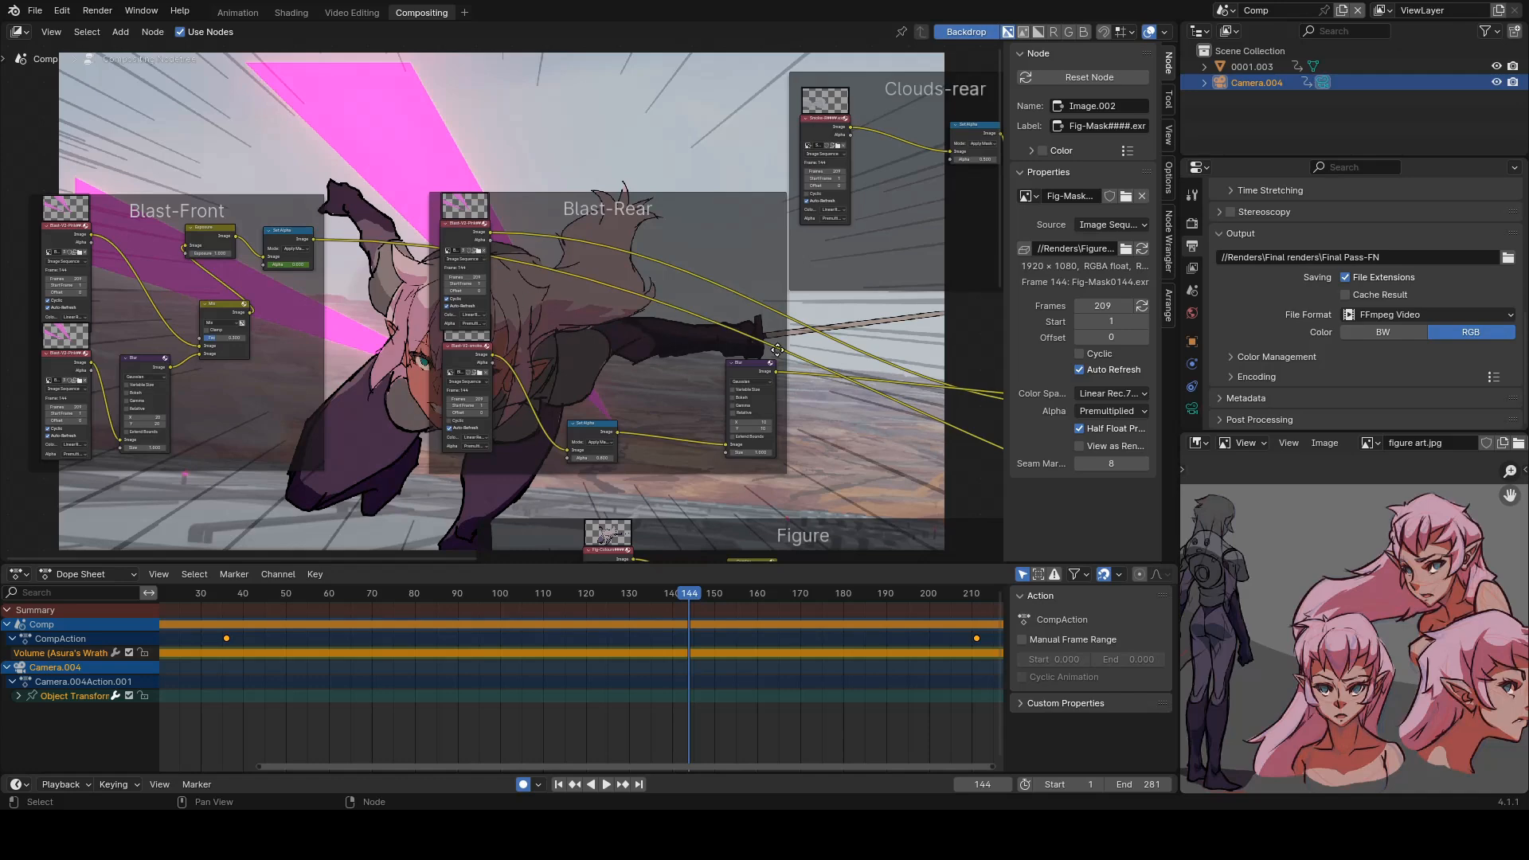
middle_click_drag(608, 326, 466, 234)
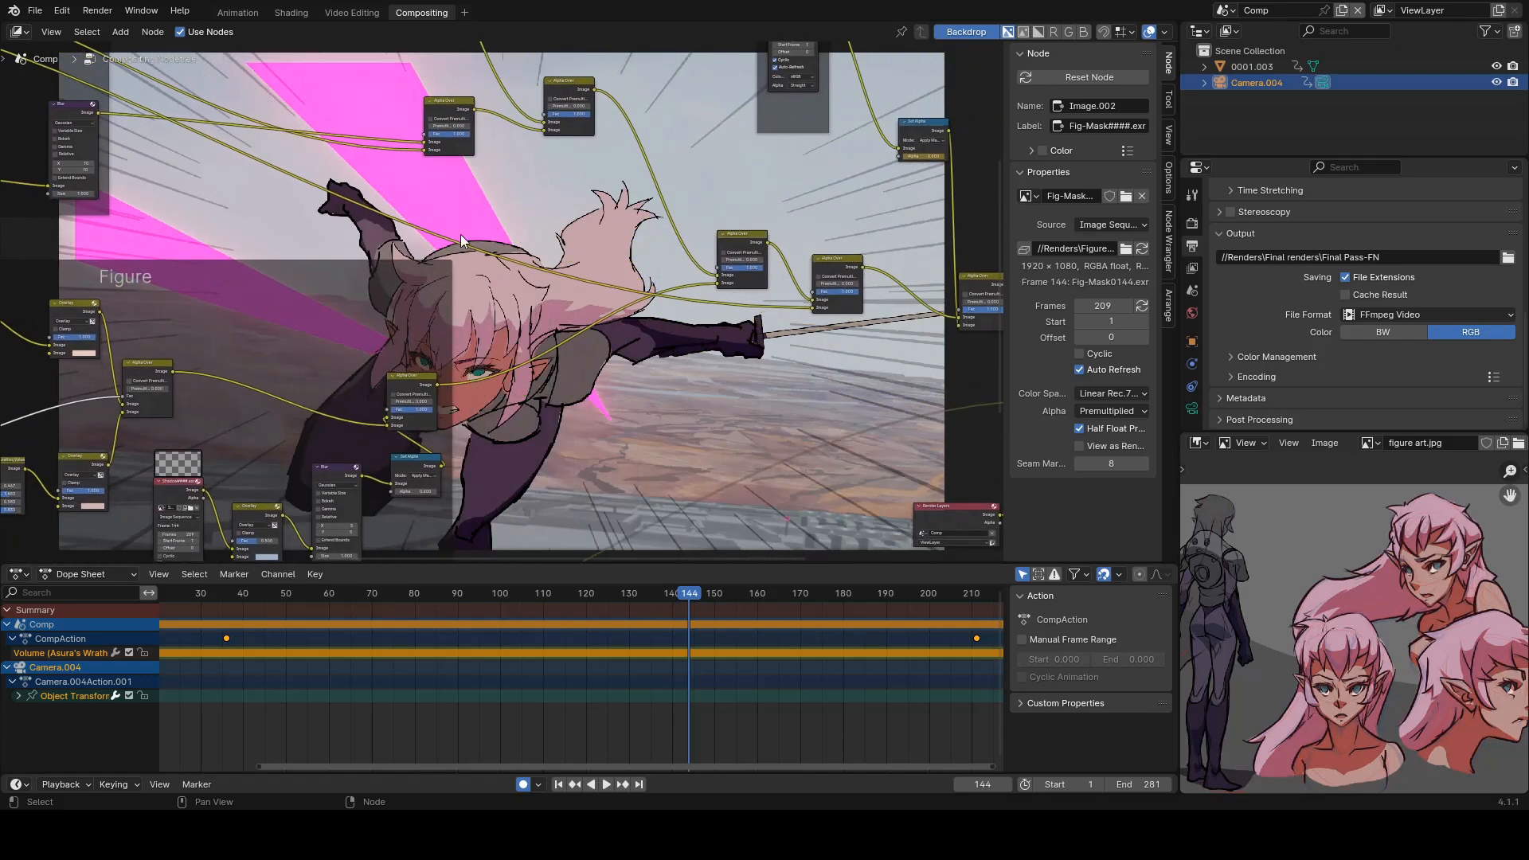
middle_click_drag(728, 313, 573, 319)
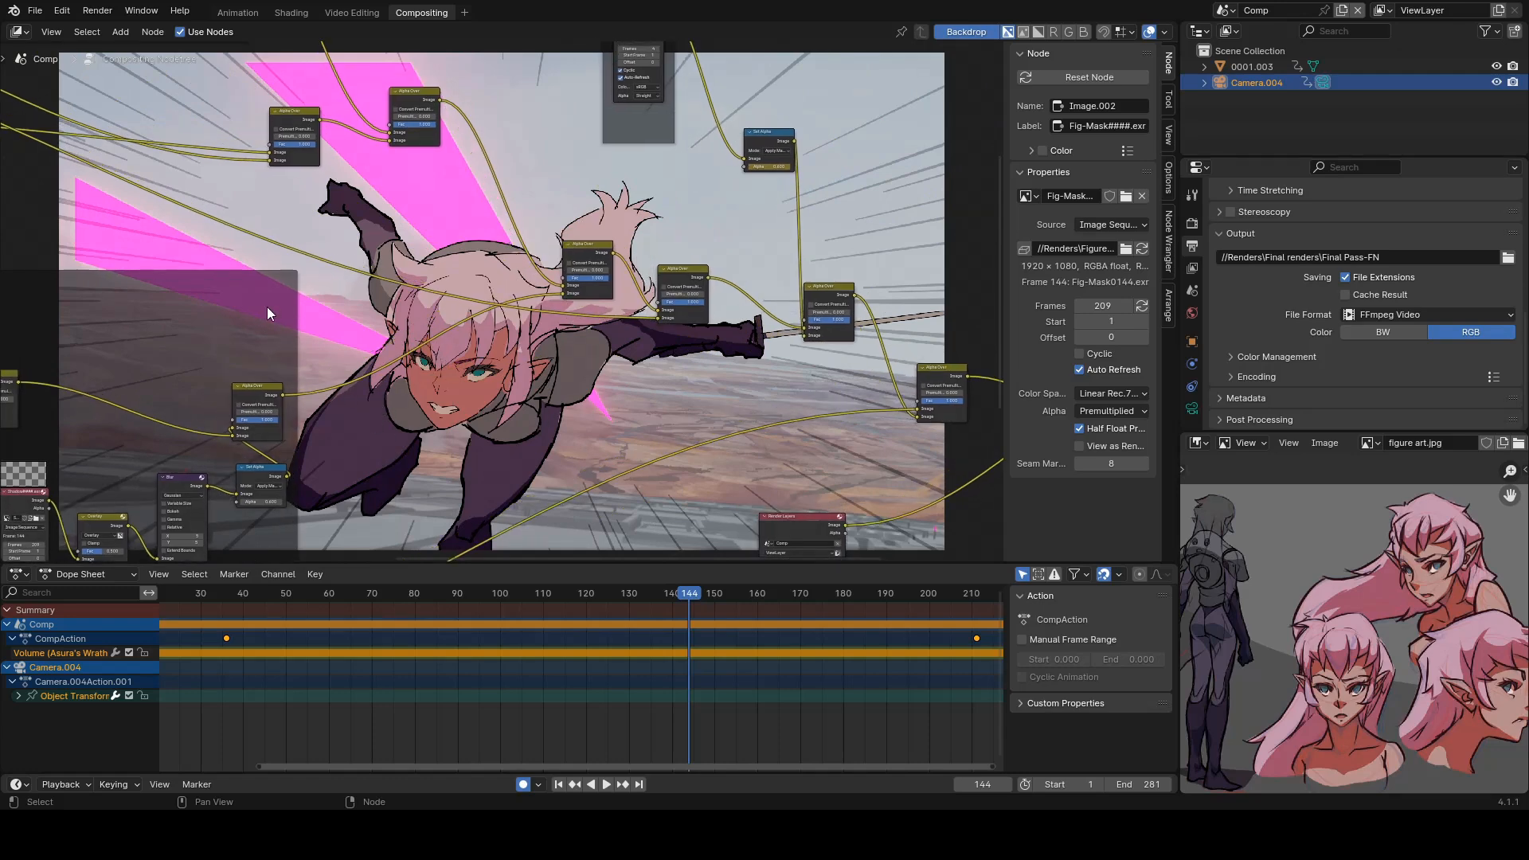
middle_click_drag(331, 265, 889, 423)
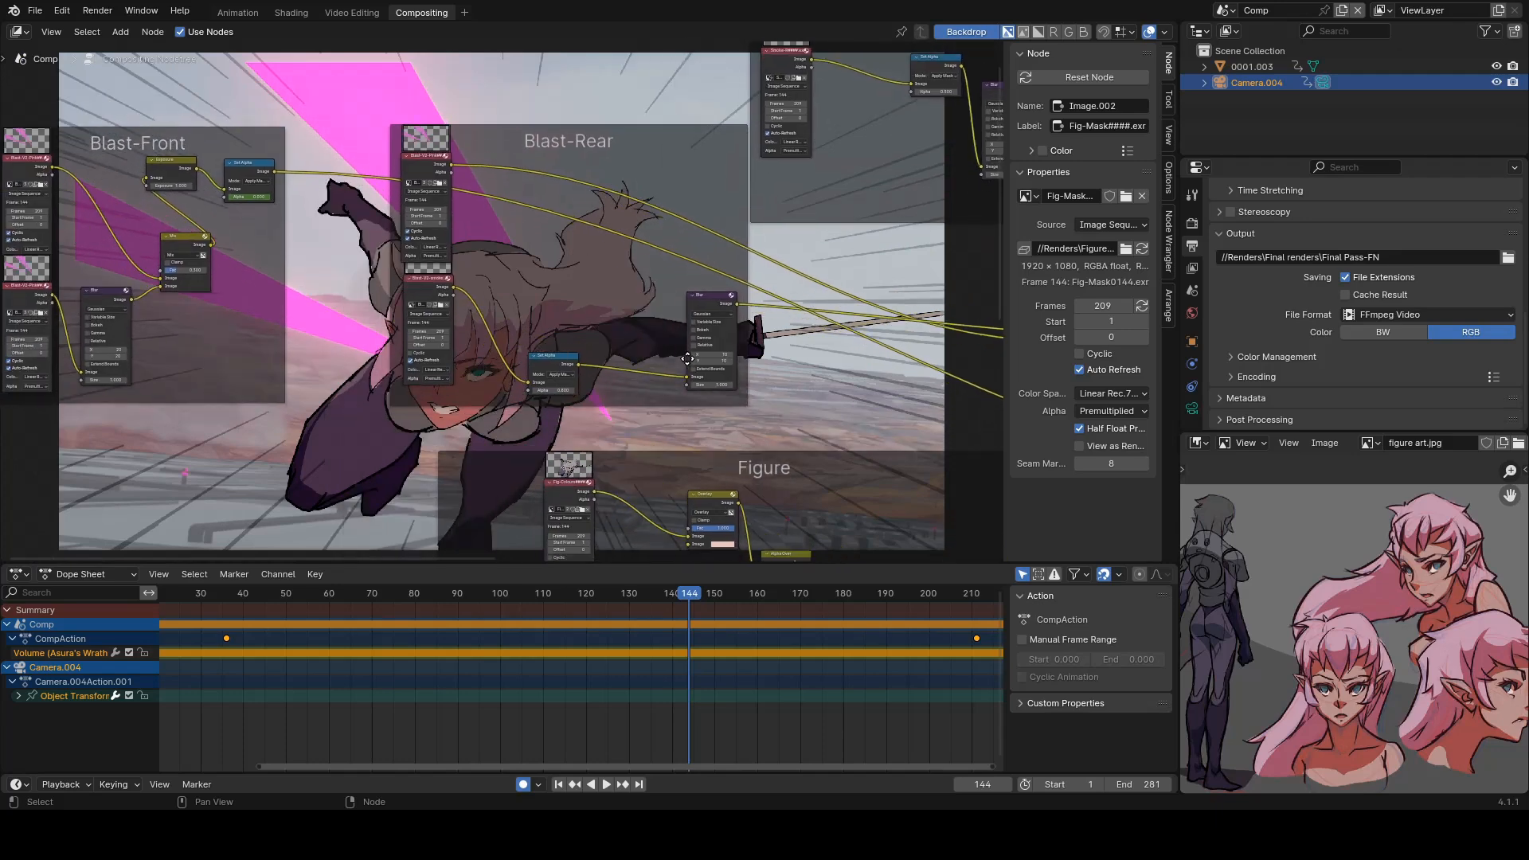
Preview the composite at frame 136 and examine the nodes in the Clouds-rear frame.
left_click_drag(688, 592, 559, 599)
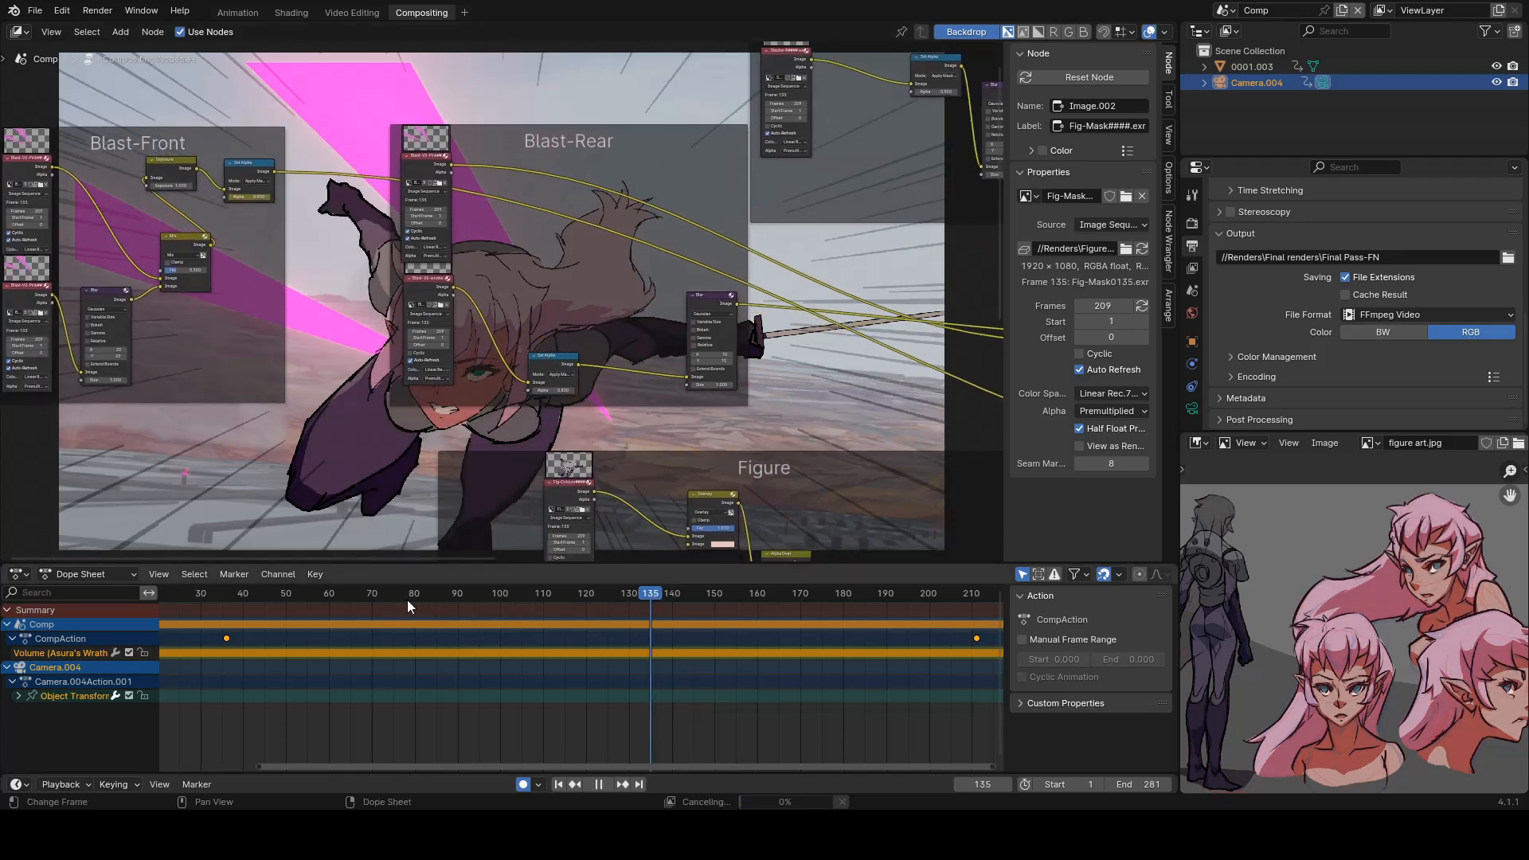
left_click_drag(408, 599, 656, 596)
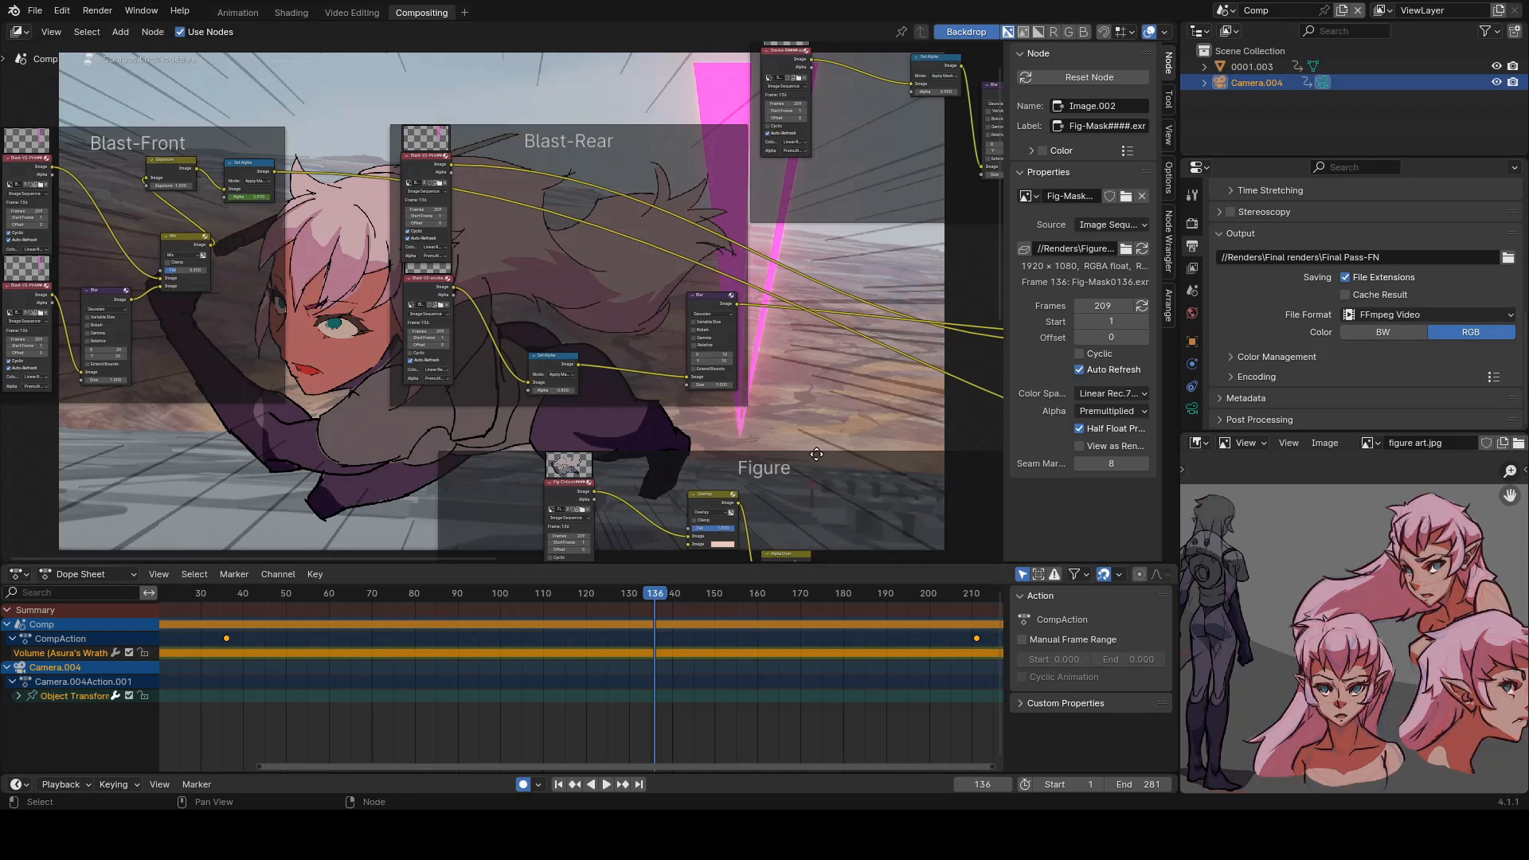
middle_click_drag(830, 380, 523, 426)
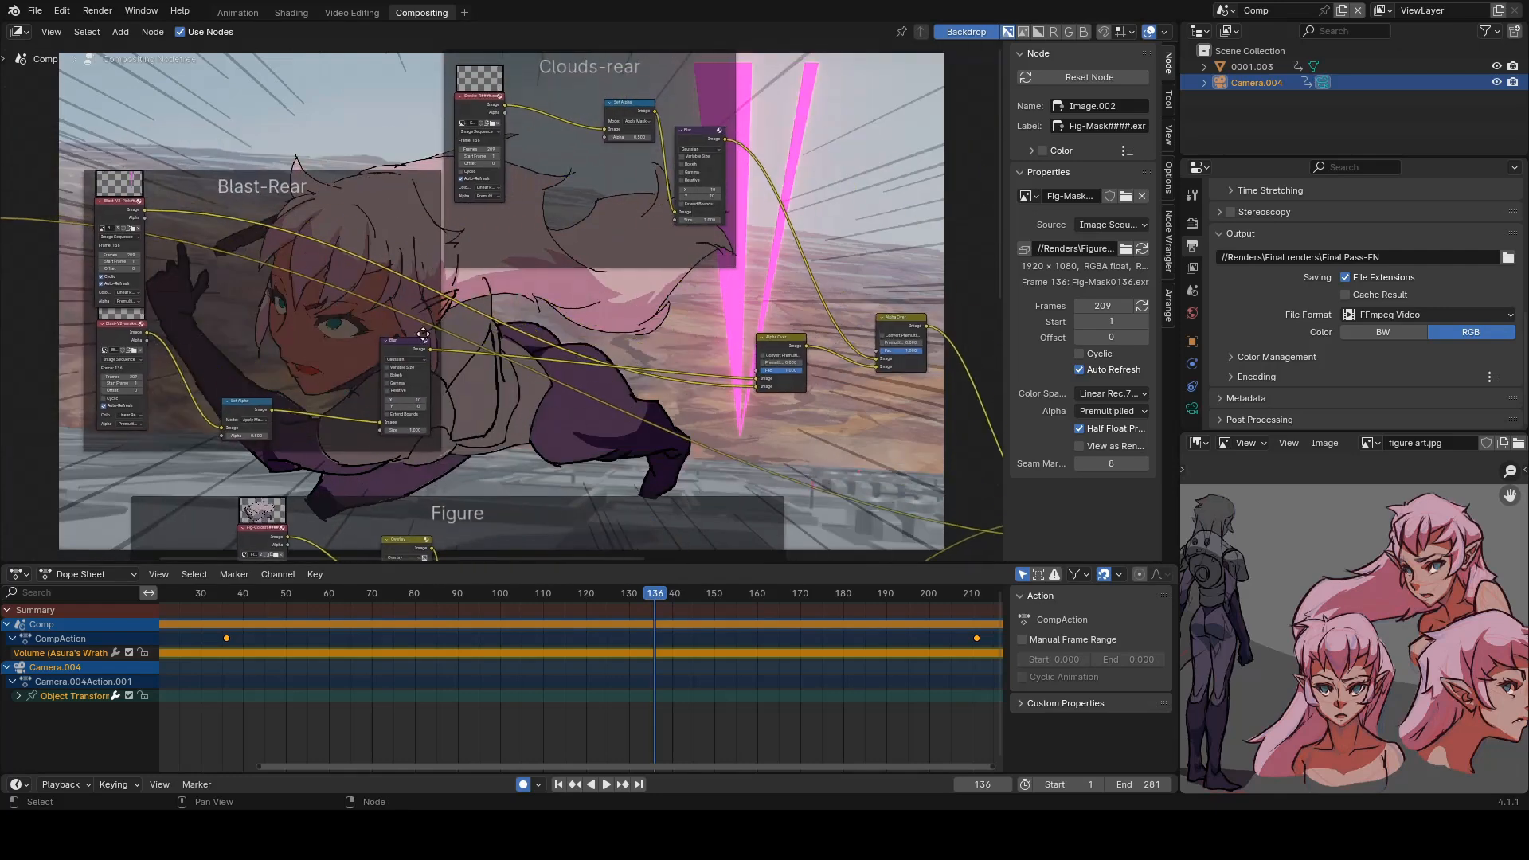
middle_click_drag(554, 334, 394, 436)
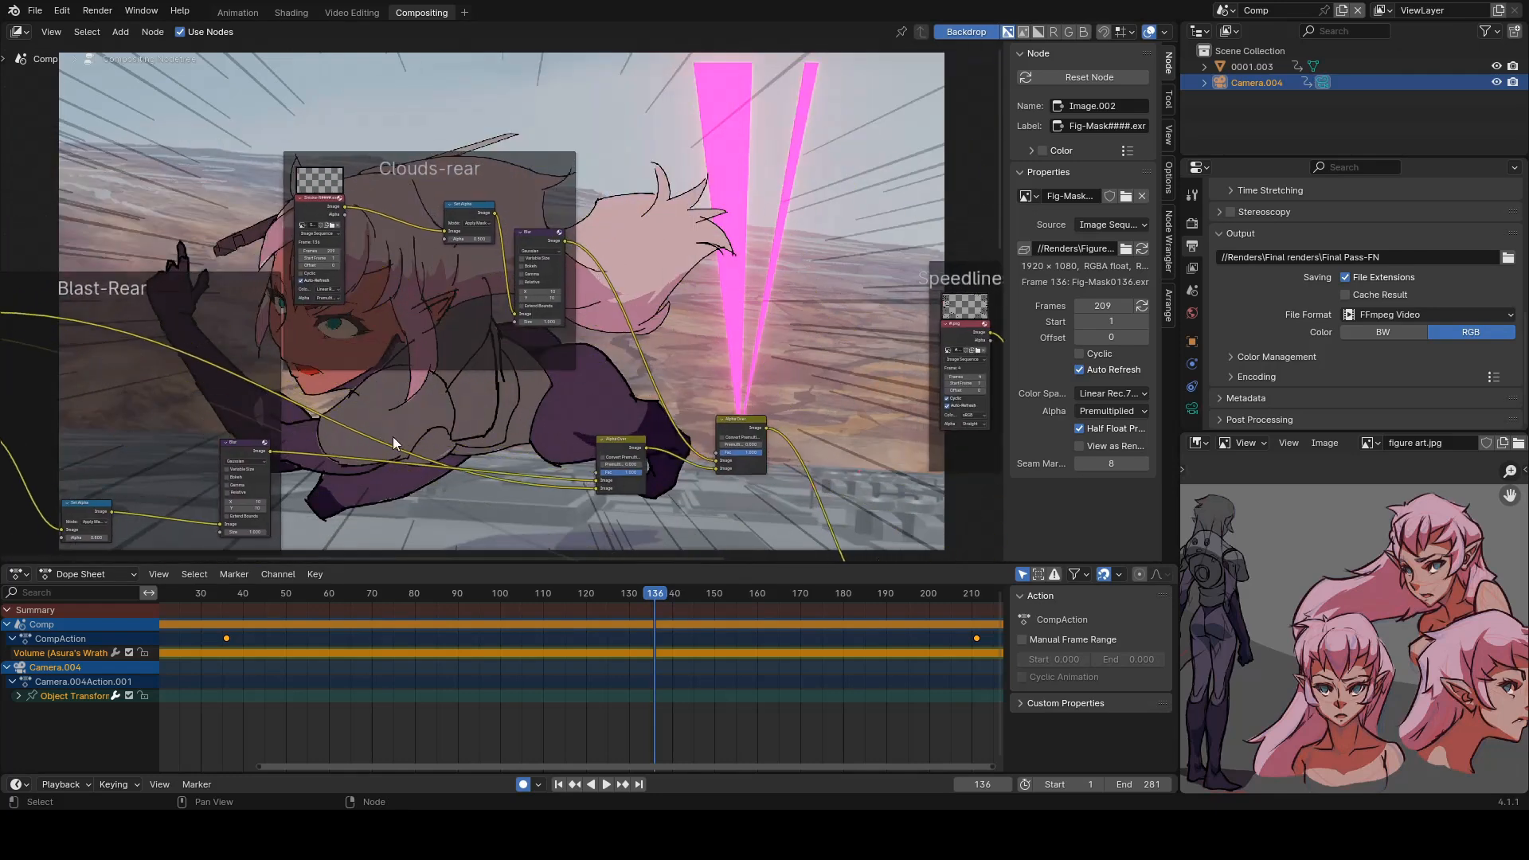
Preview the composite at frames 108, 90, 187 and 101, and look over the surrounding node frames.
left_click(536, 594)
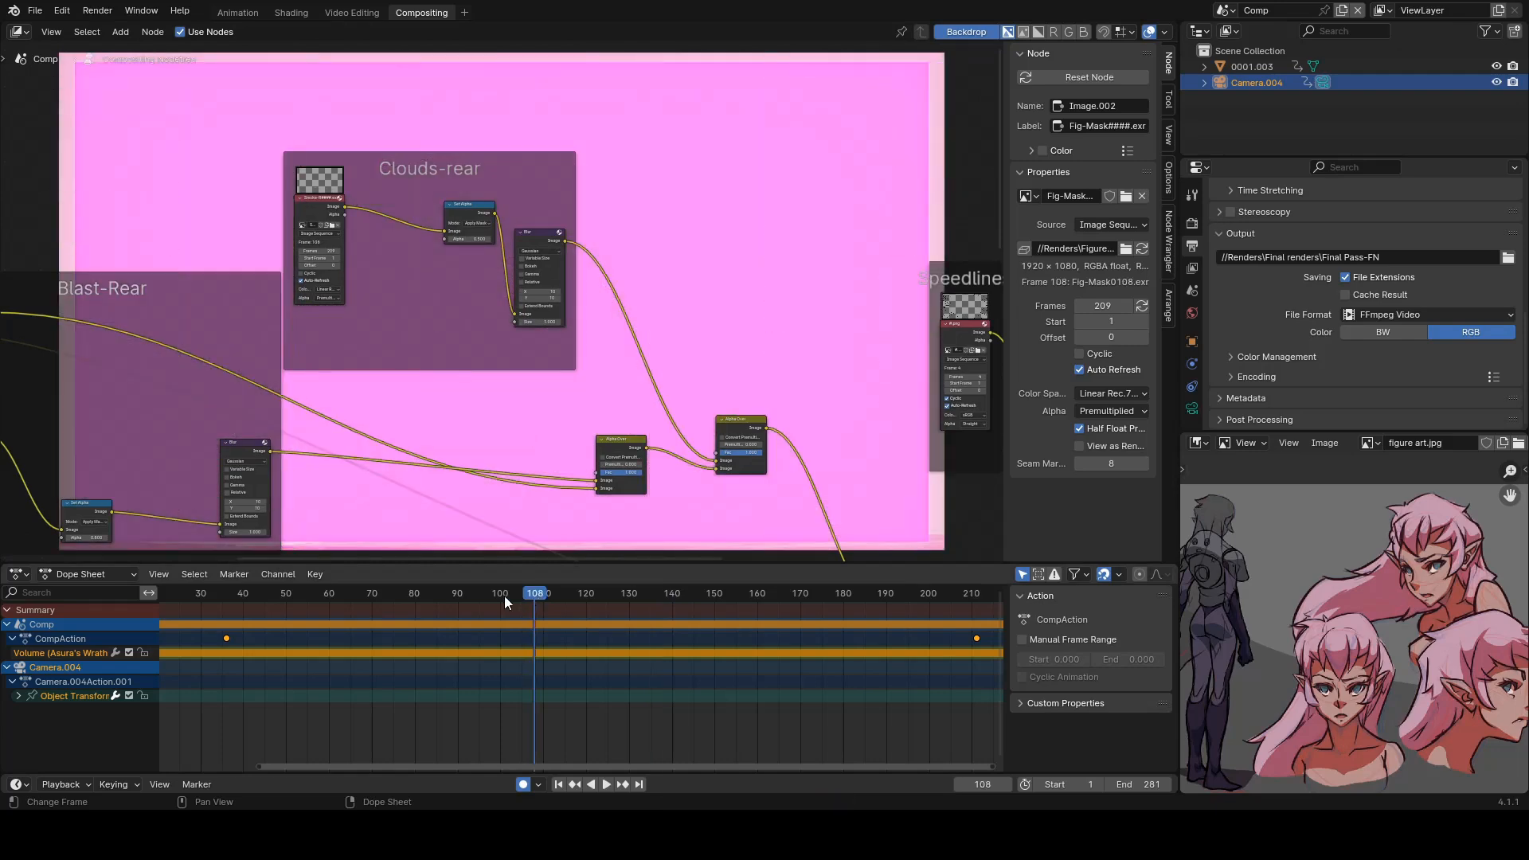
left_click(461, 599)
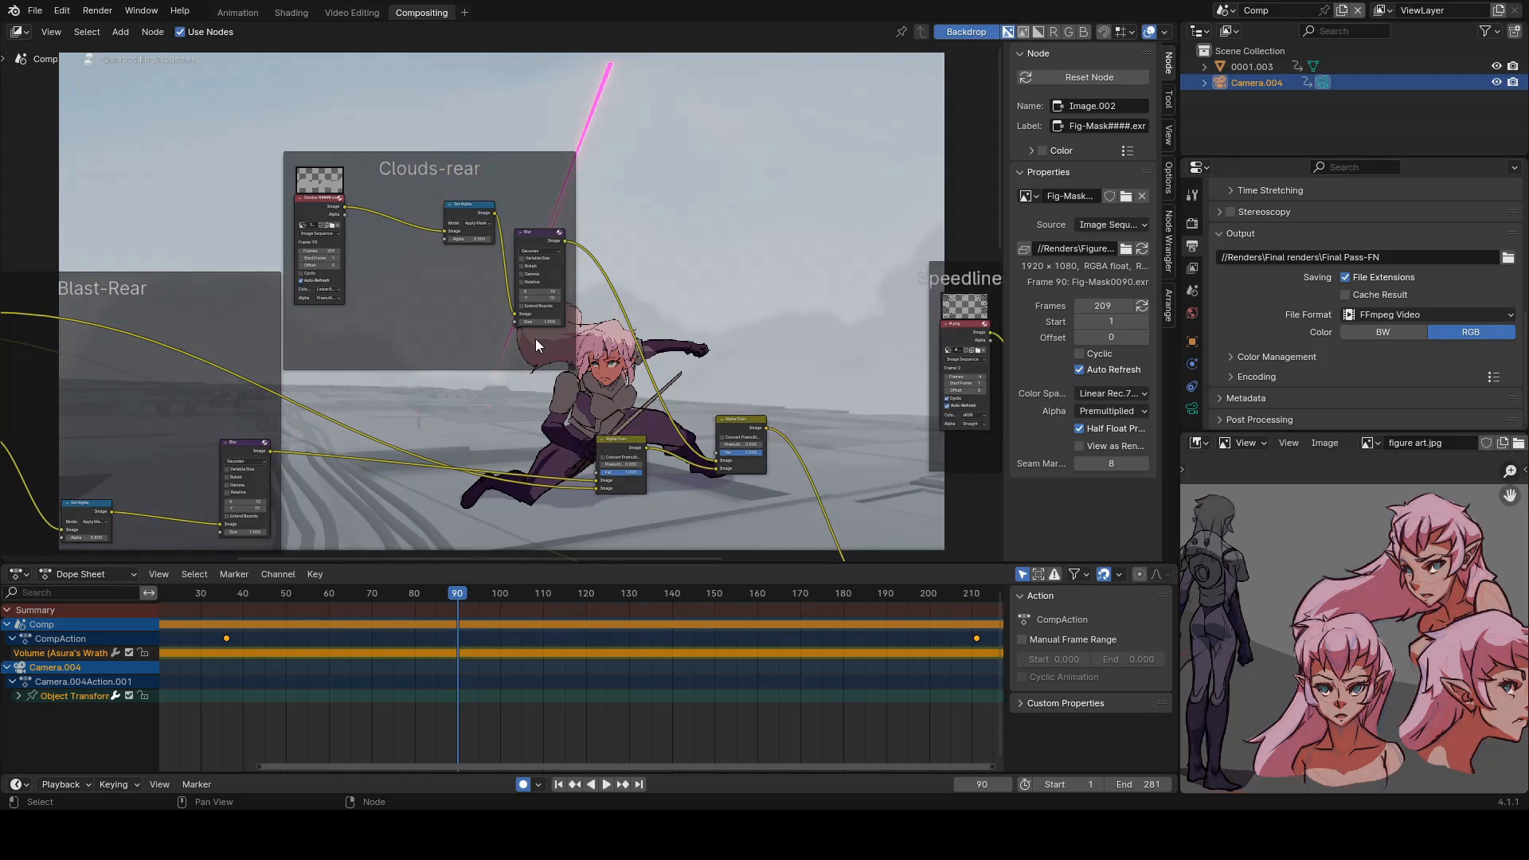
left_click(872, 594)
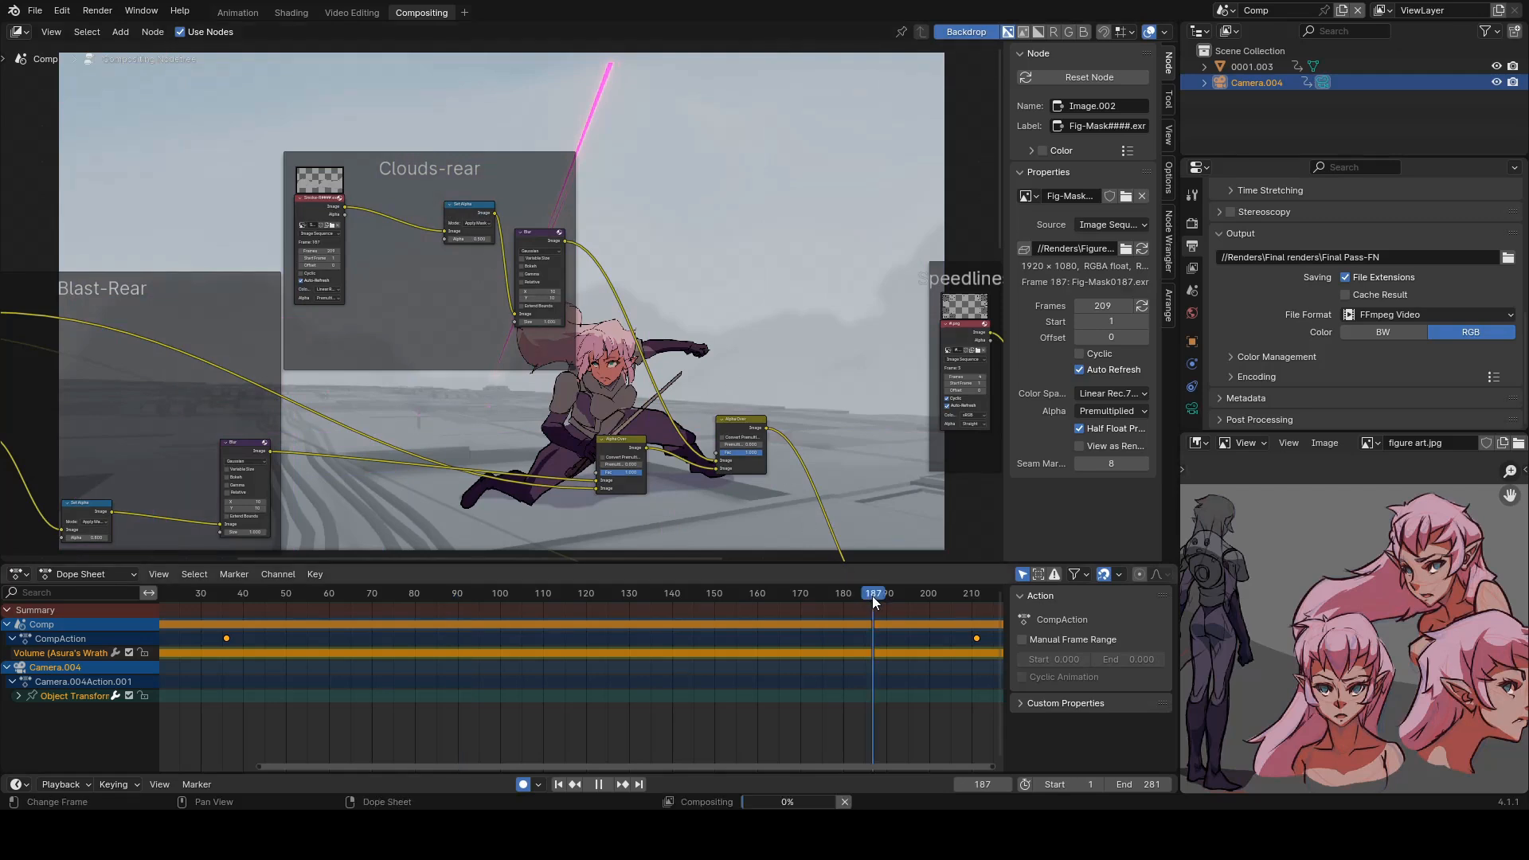
scroll(764, 364, "down", 2)
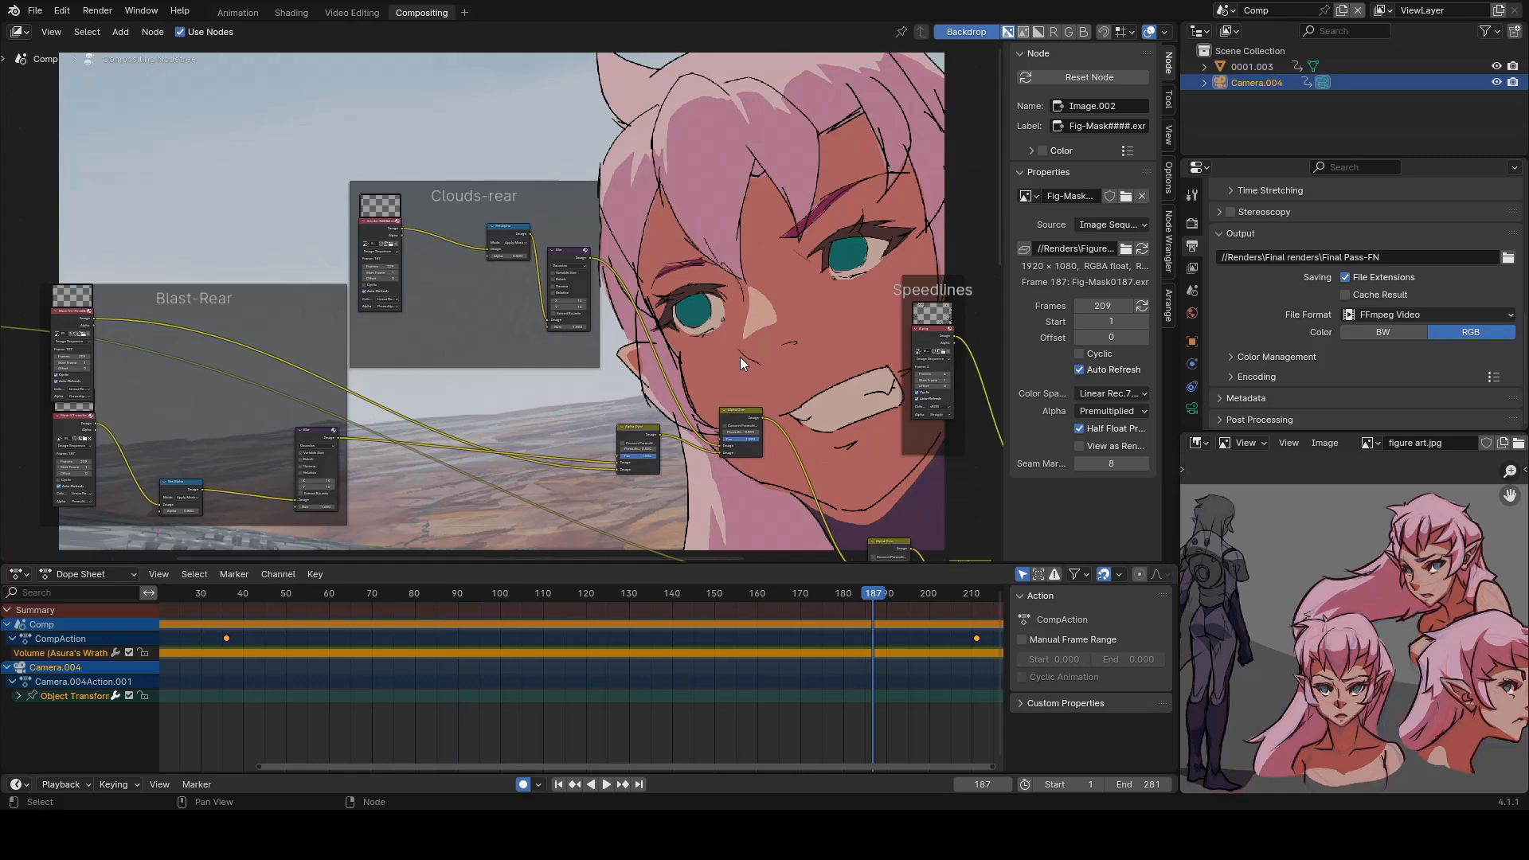
left_click(505, 594)
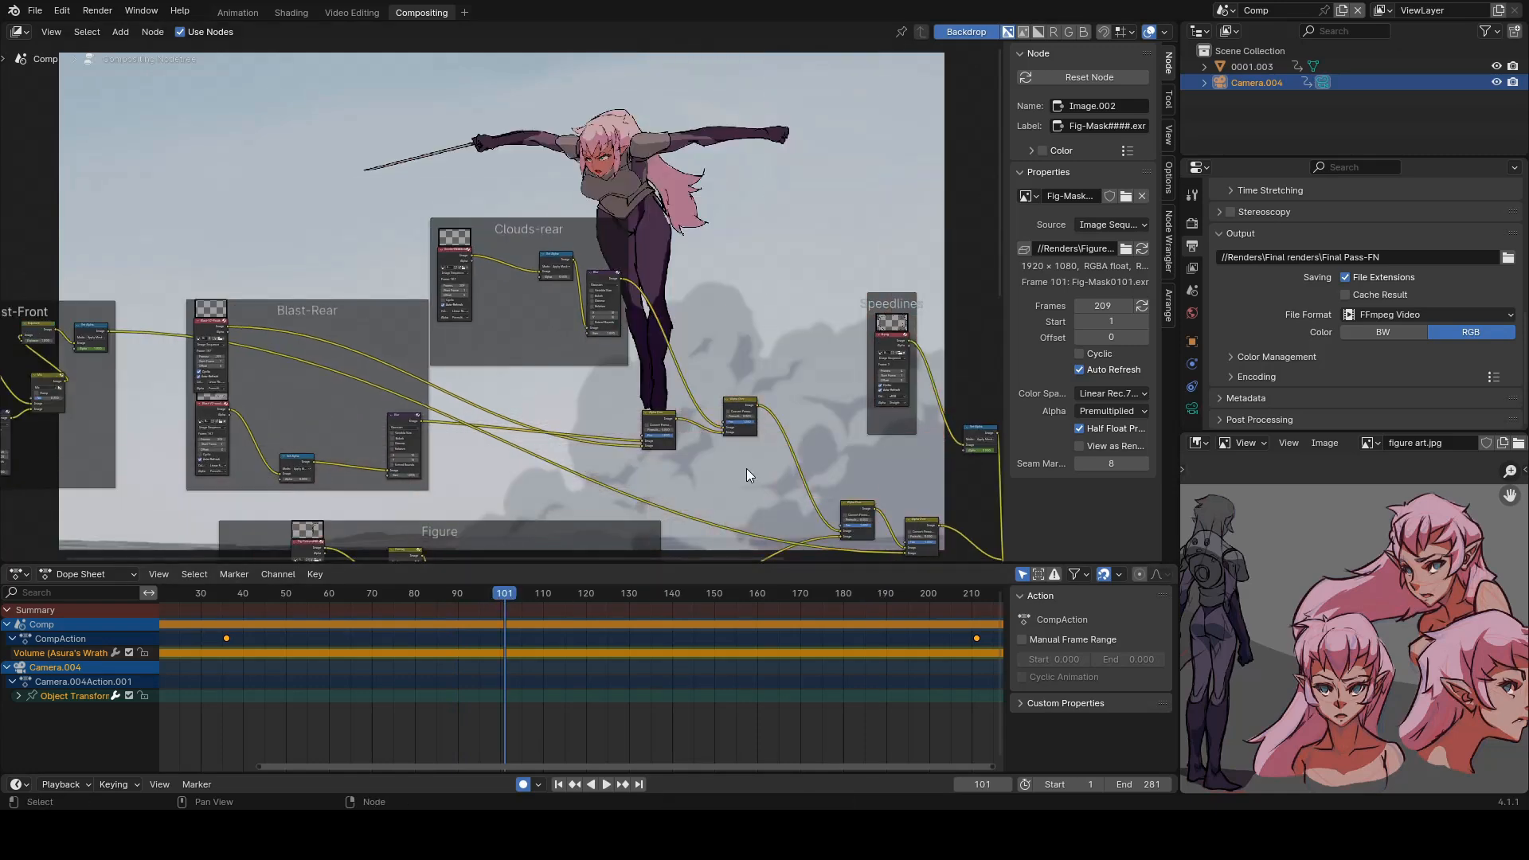
scroll(747, 468, "down", 5)
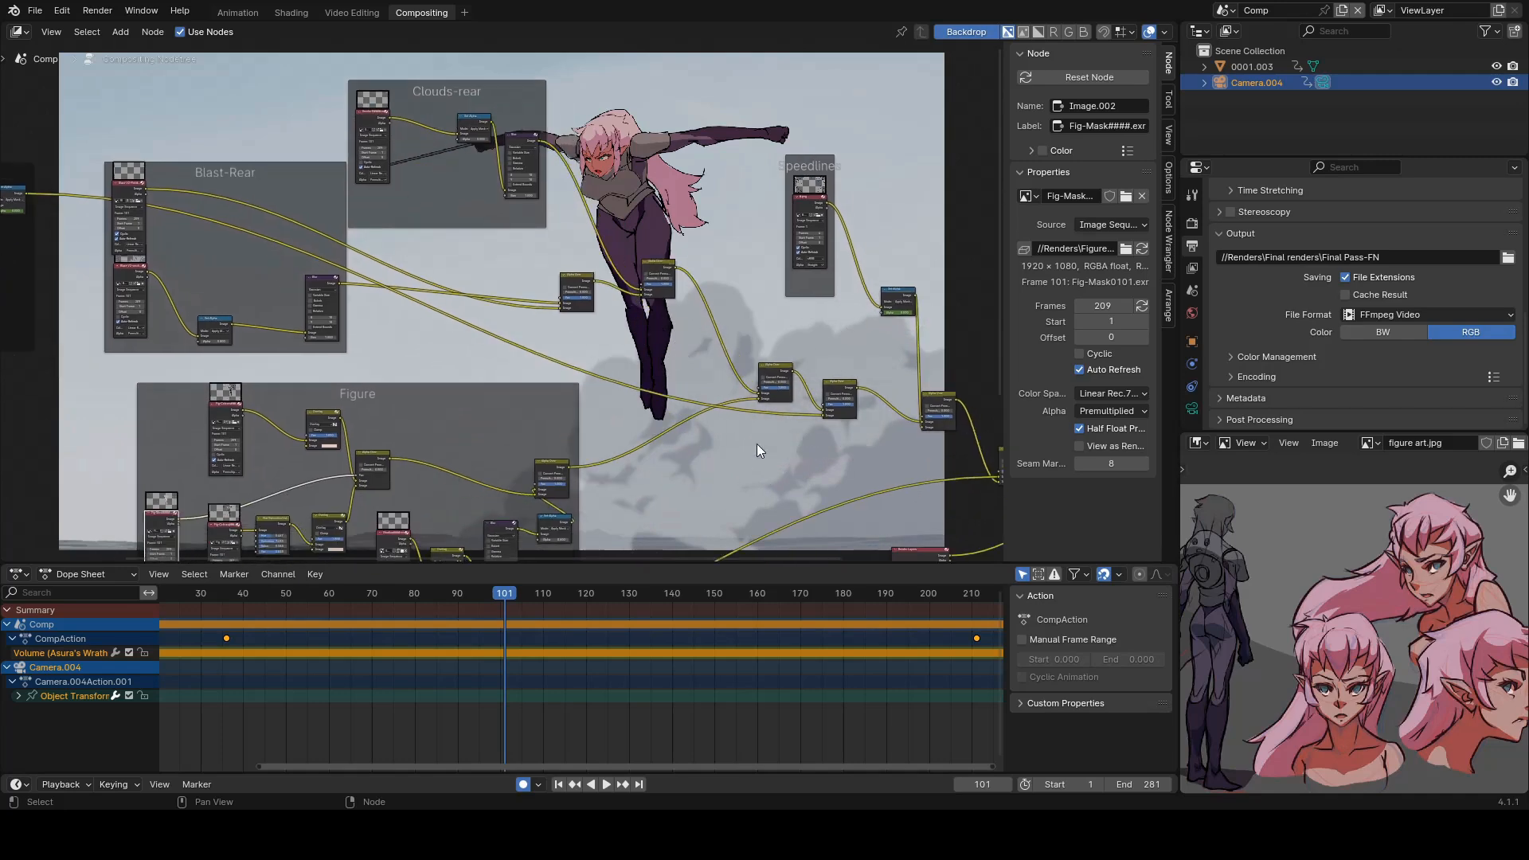
Examine the chain of Alpha Over nodes that merges the blast, cloud, figure and speedline layers.
middle_click_drag(808, 447, 798, 338)
middle_click_drag(530, 274, 479, 242)
middle_click_drag(698, 330, 459, 395)
scroll(583, 371, "up", 1)
scroll(585, 368, "up", 2)
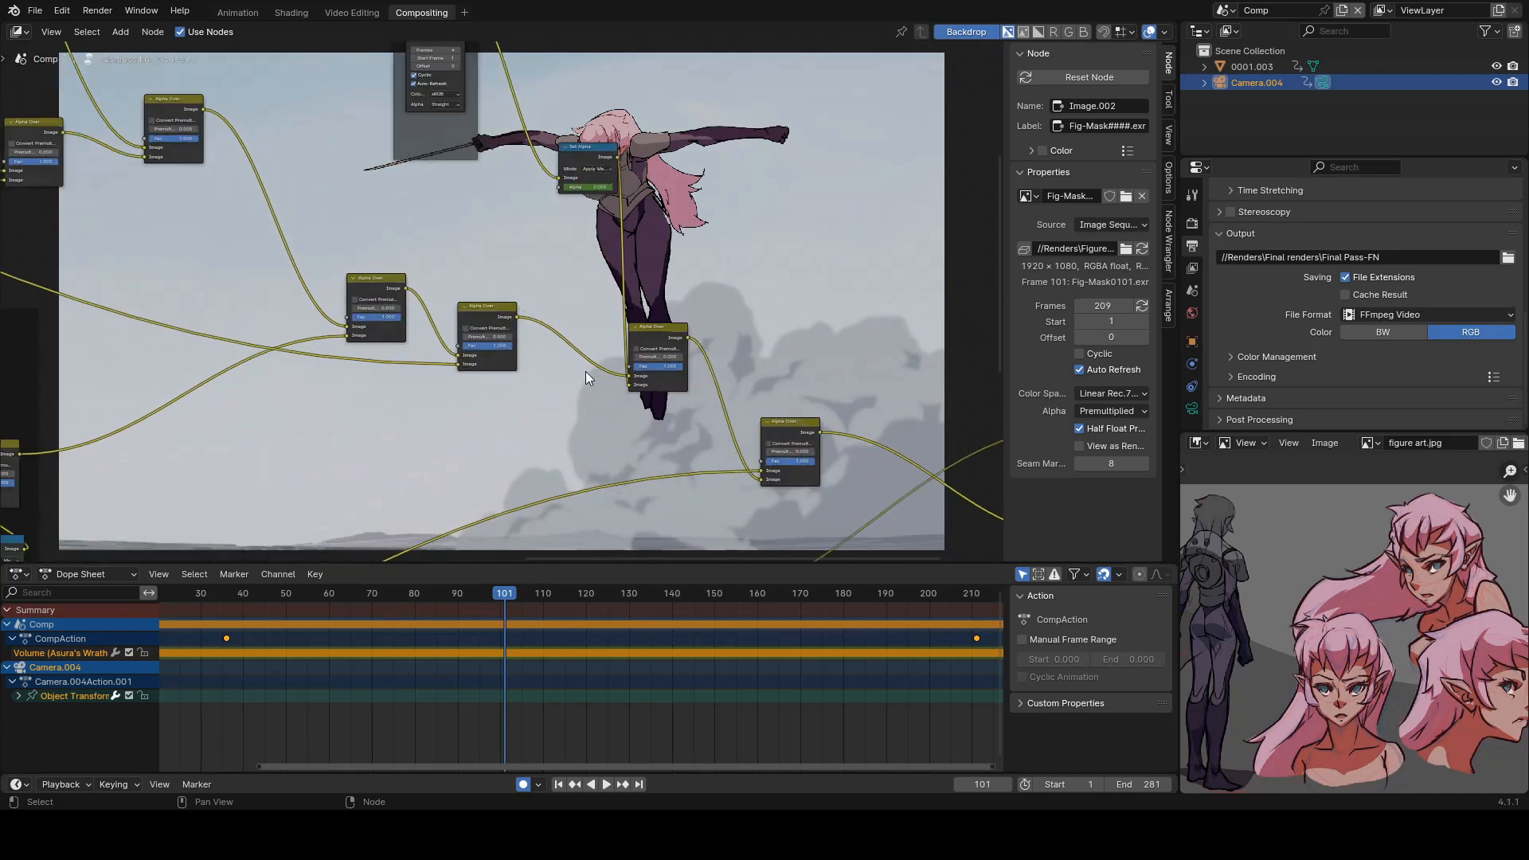
scroll(587, 390, "down", 2)
scroll(529, 280, "down", 1)
middle_click_drag(528, 279, 729, 282)
middle_click_drag(470, 283, 841, 387)
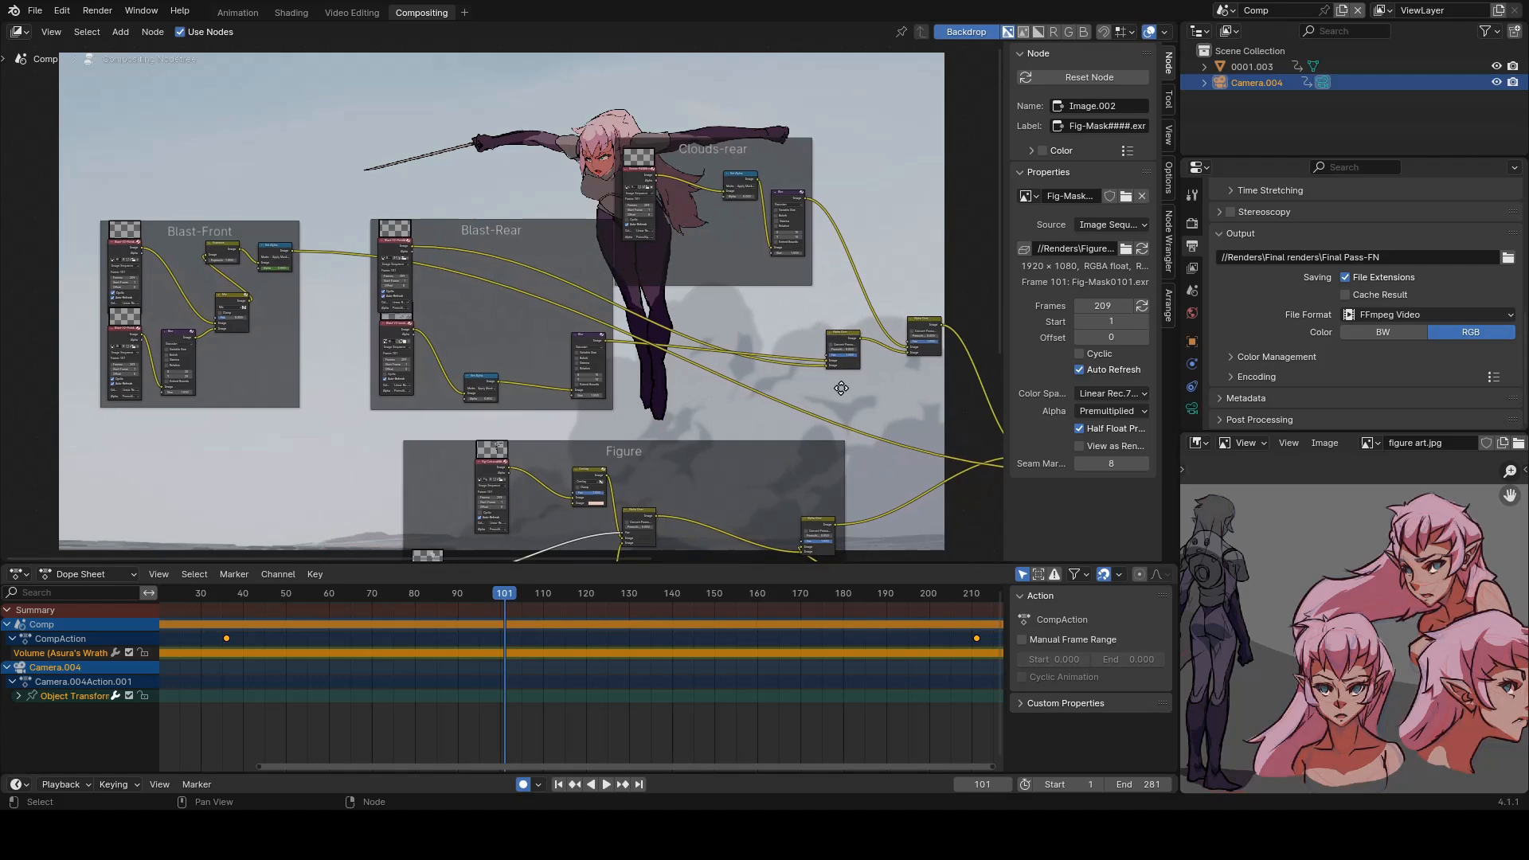
Examine the Blast-Rear frame's image sequences, Set Alpha and Blur nodes, and how they relate to the neighbouring frames.
scroll(621, 355, "up", 1)
scroll(556, 329, "up", 2)
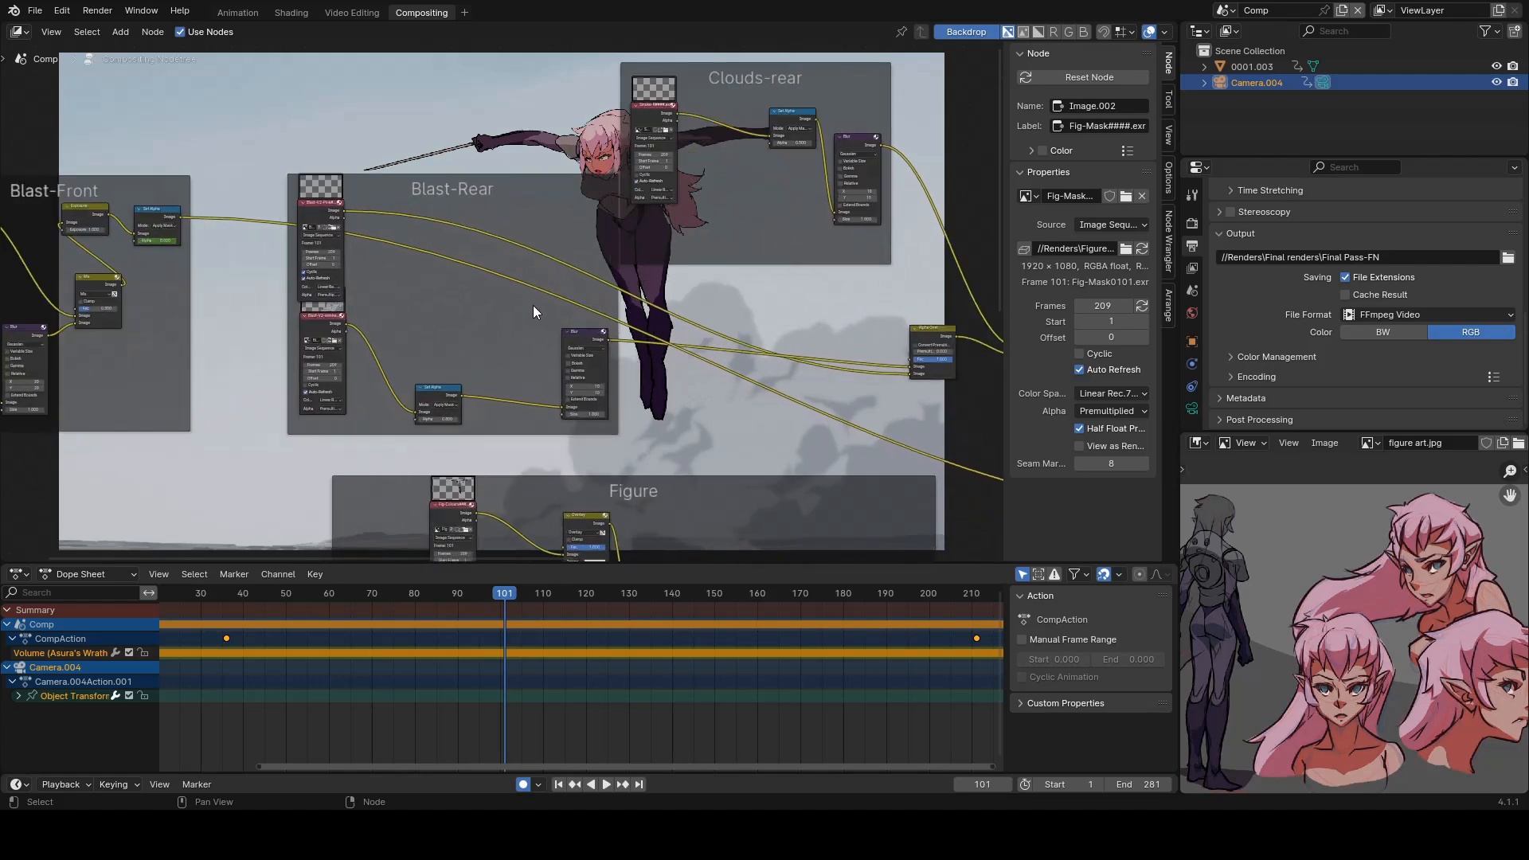
scroll(386, 341, "up", 1)
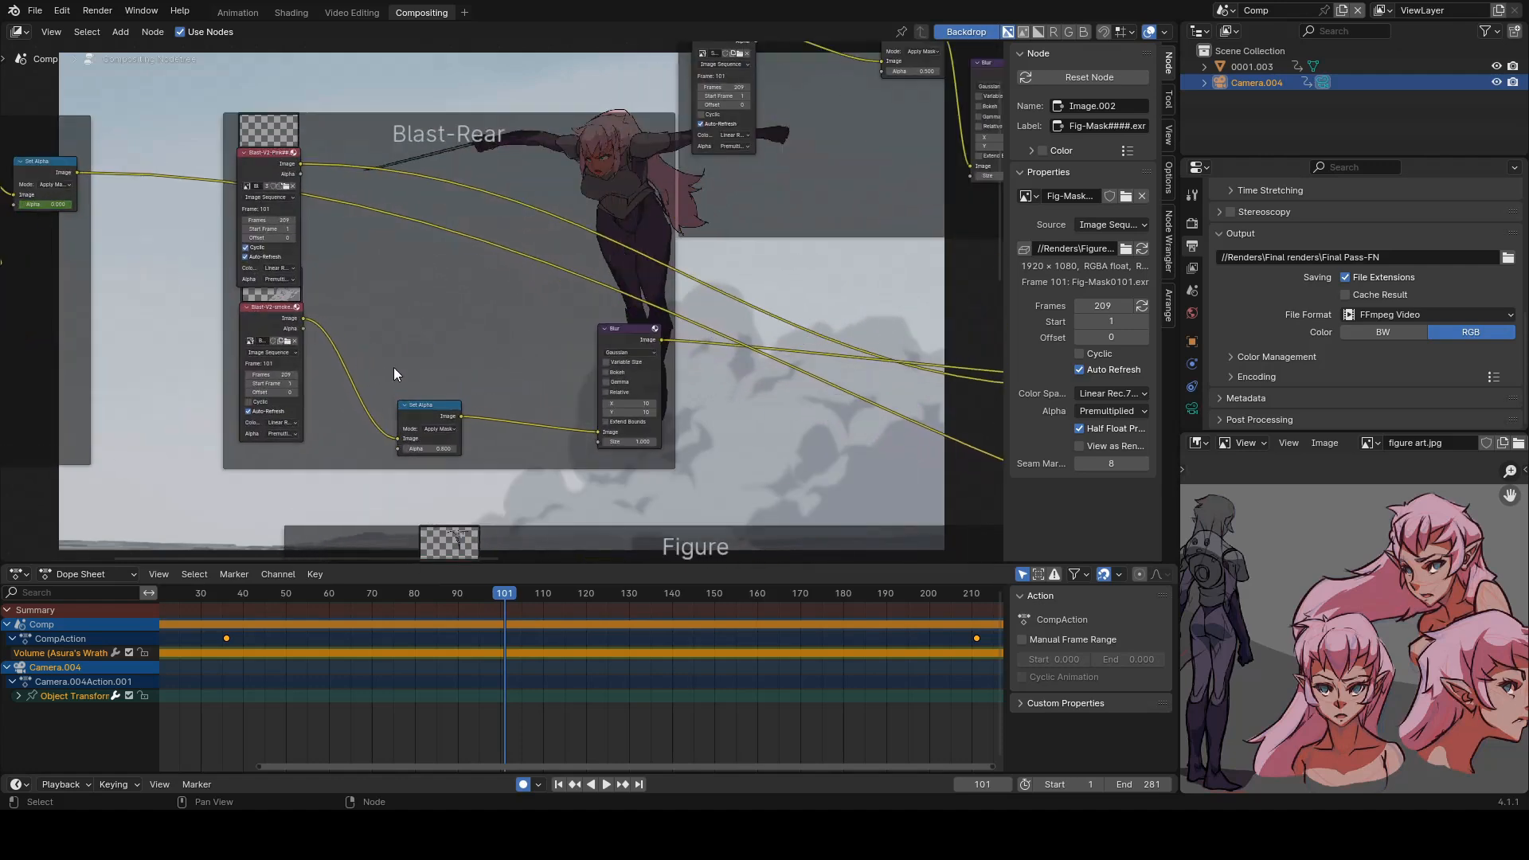
scroll(522, 381, "down", 4)
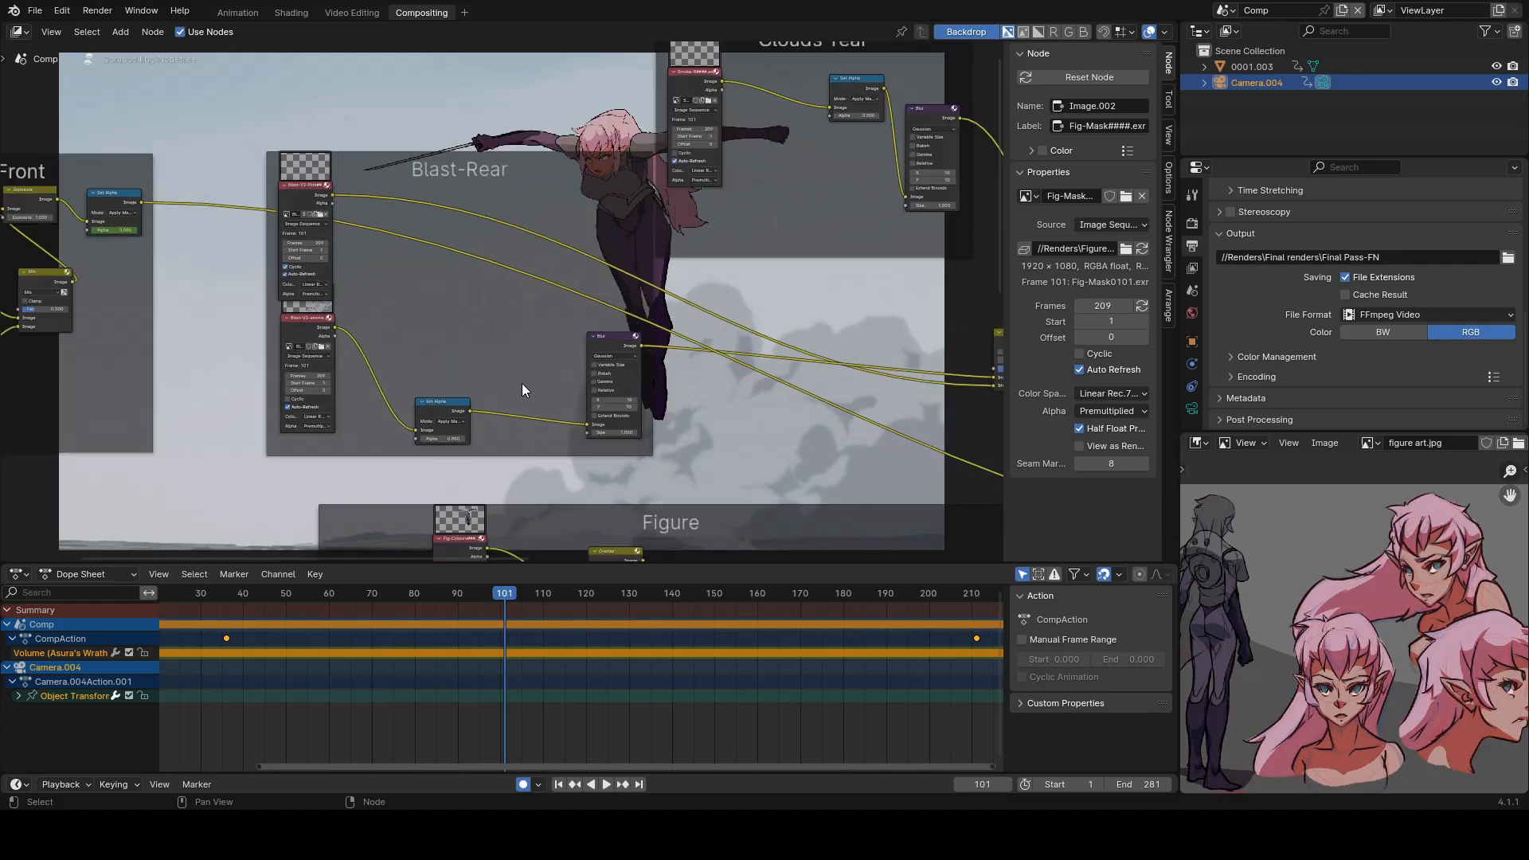
middle_click_drag(617, 445, 804, 502)
scroll(415, 381, "up", 1)
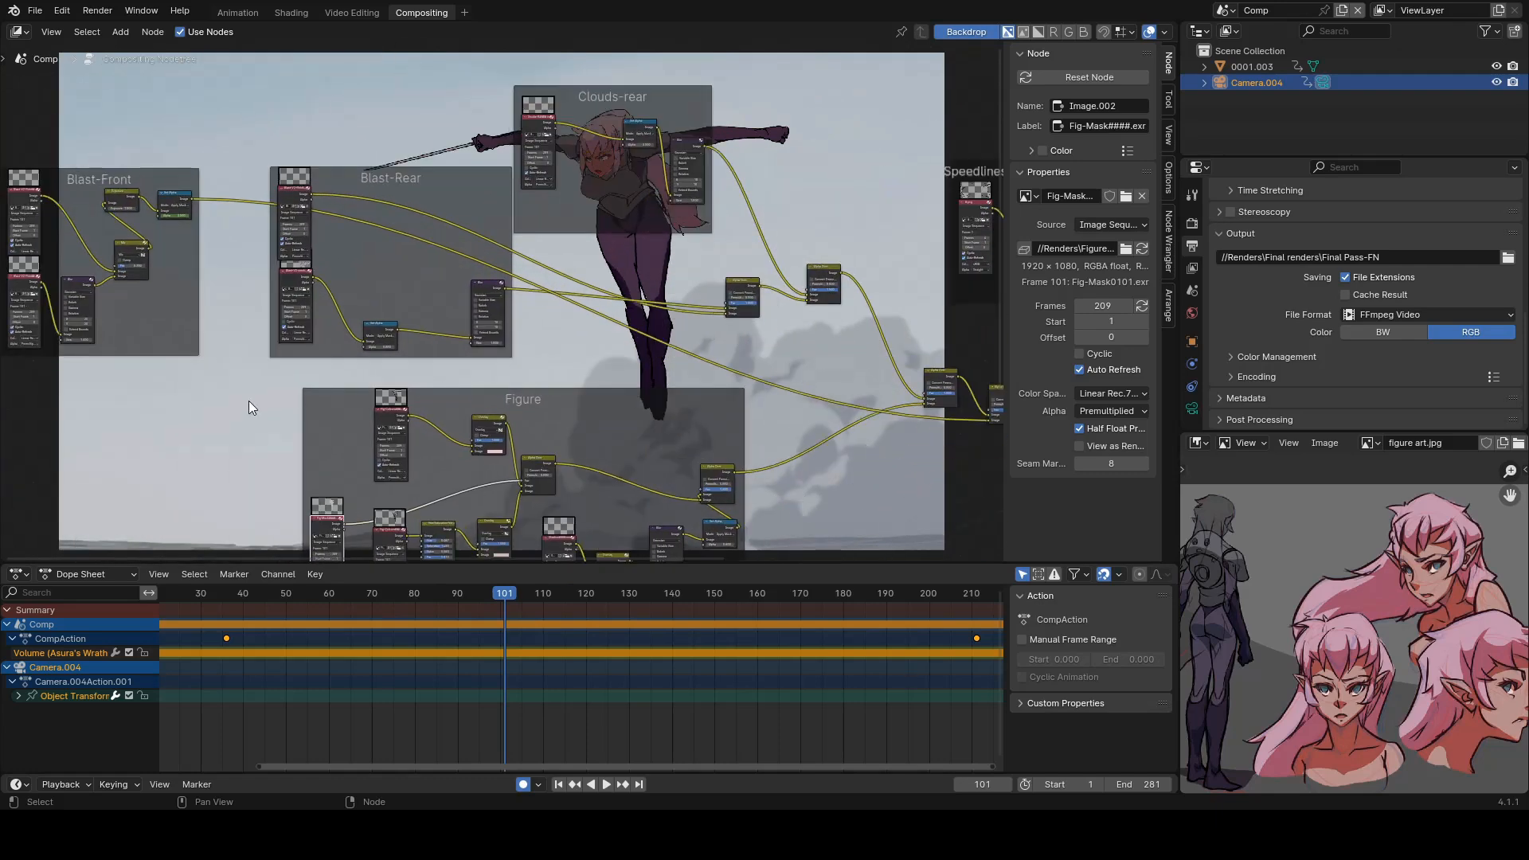
scroll(414, 404, "up", 1)
middle_click_drag(442, 346, 477, 417)
scroll(478, 418, "up", 1)
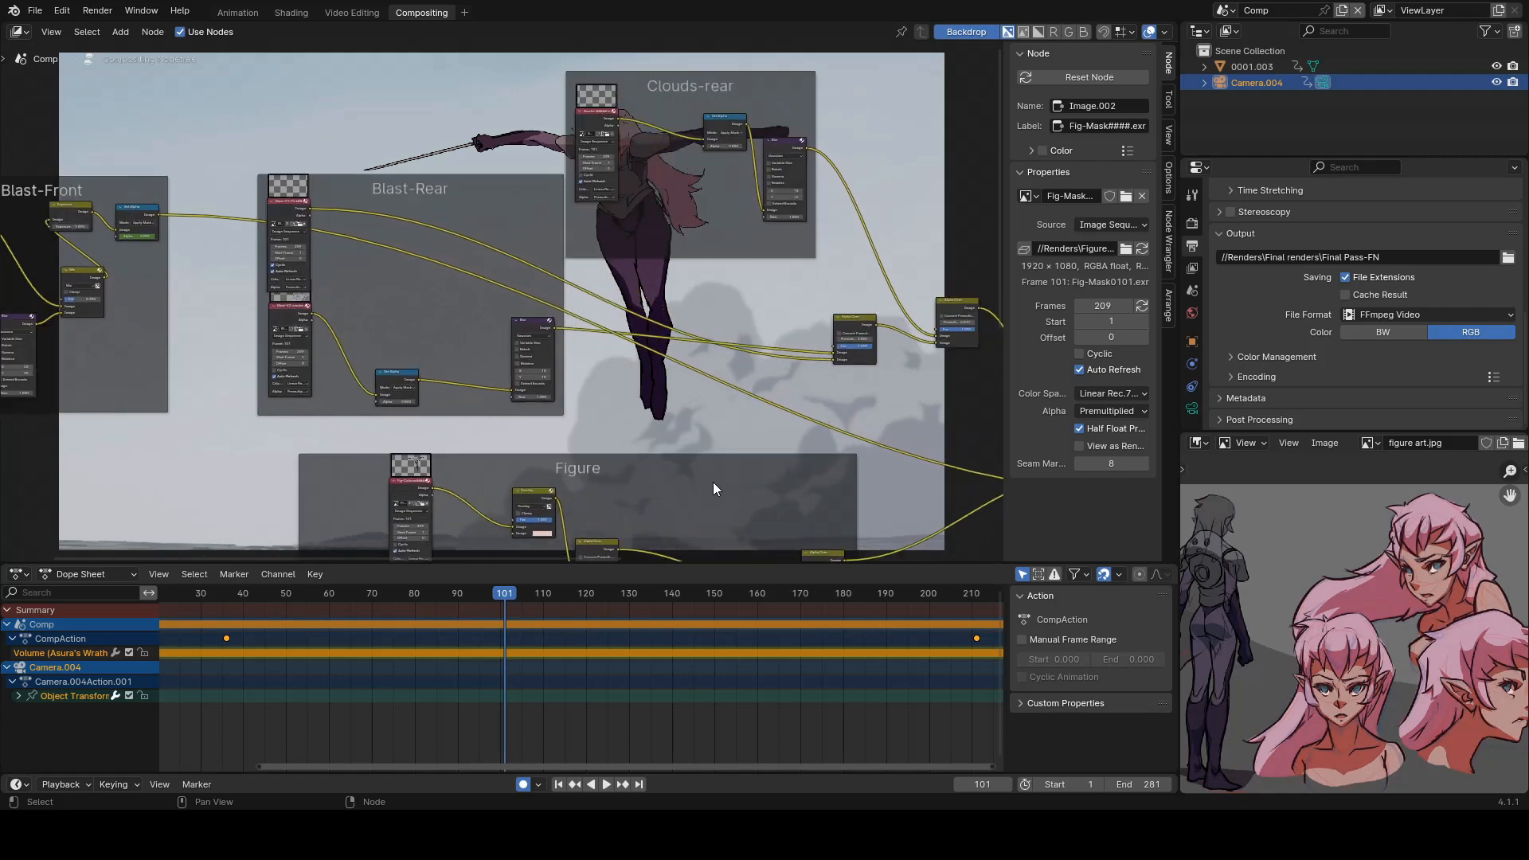
Connect the final Alpha Over node's Image output to the Composite node, replacing the Render Layers link.
middle_click_drag(730, 467, 297, 395)
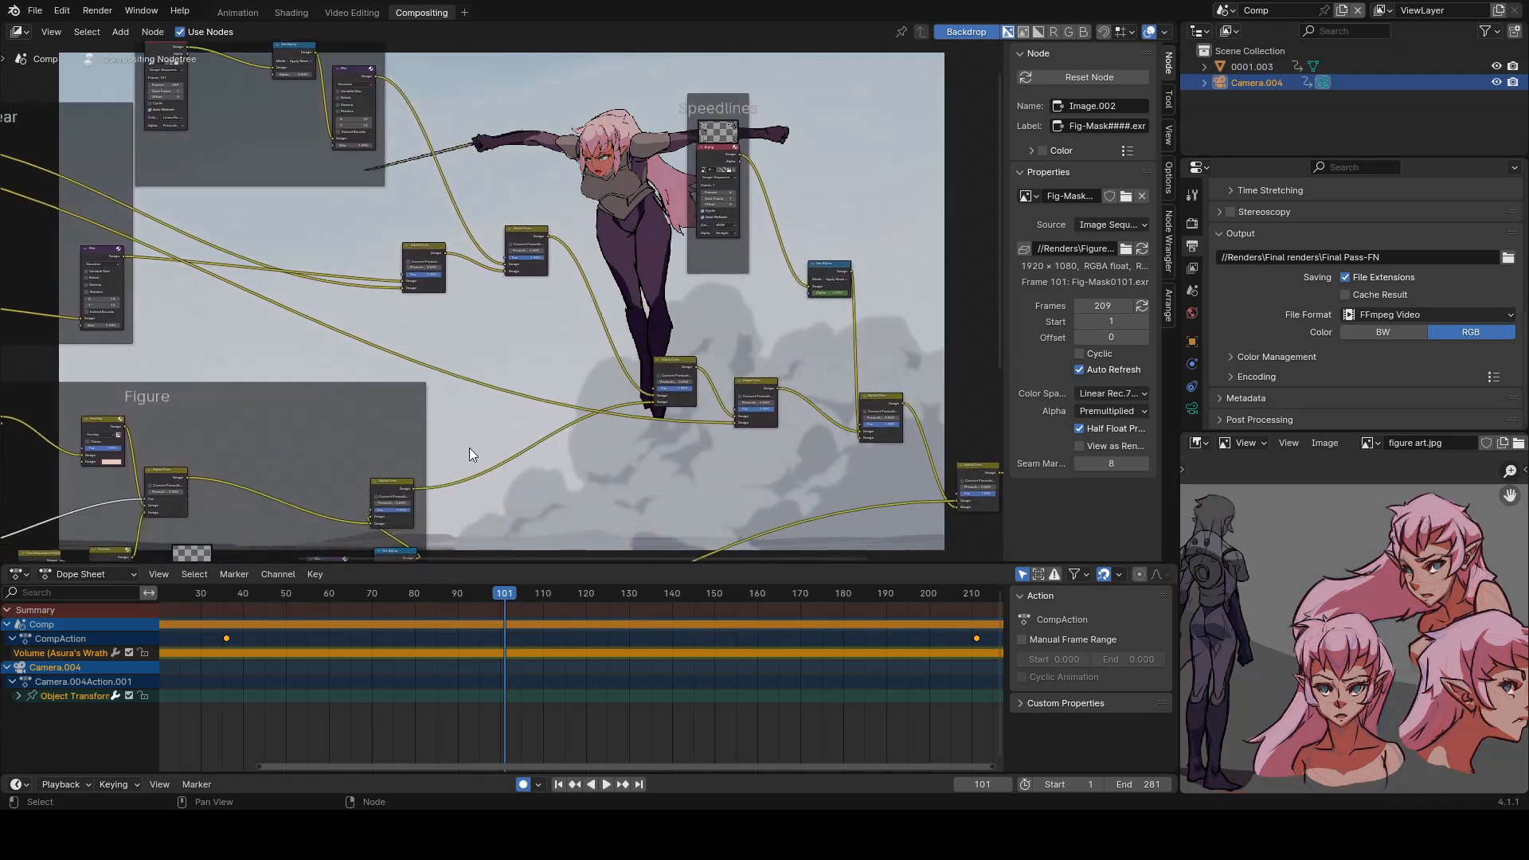
middle_click_drag(677, 467, 419, 362)
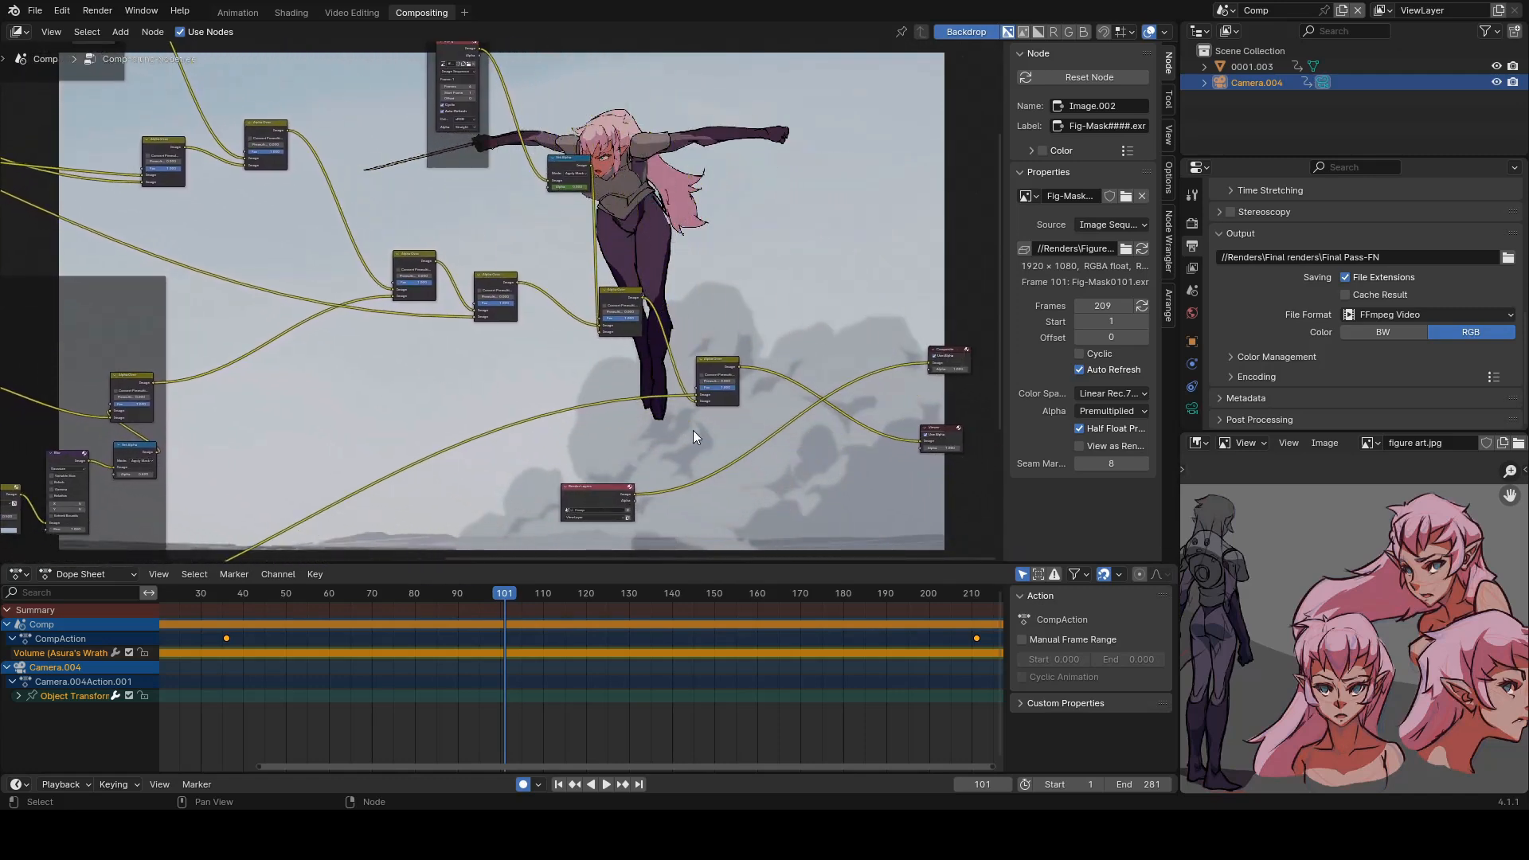
middle_click_drag(694, 436, 564, 418)
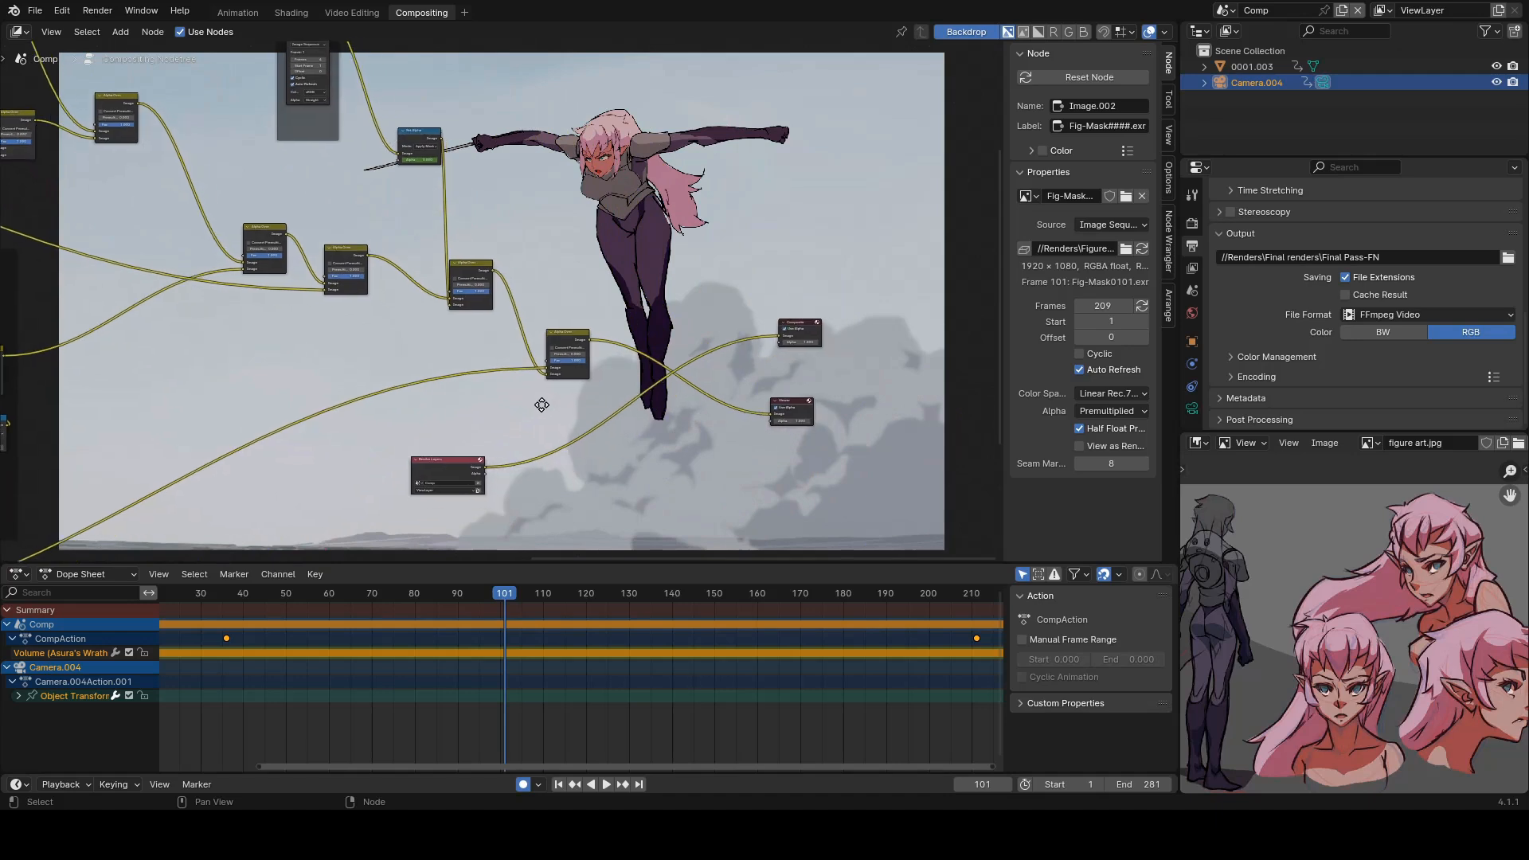
middle_click_drag(541, 404, 542, 404)
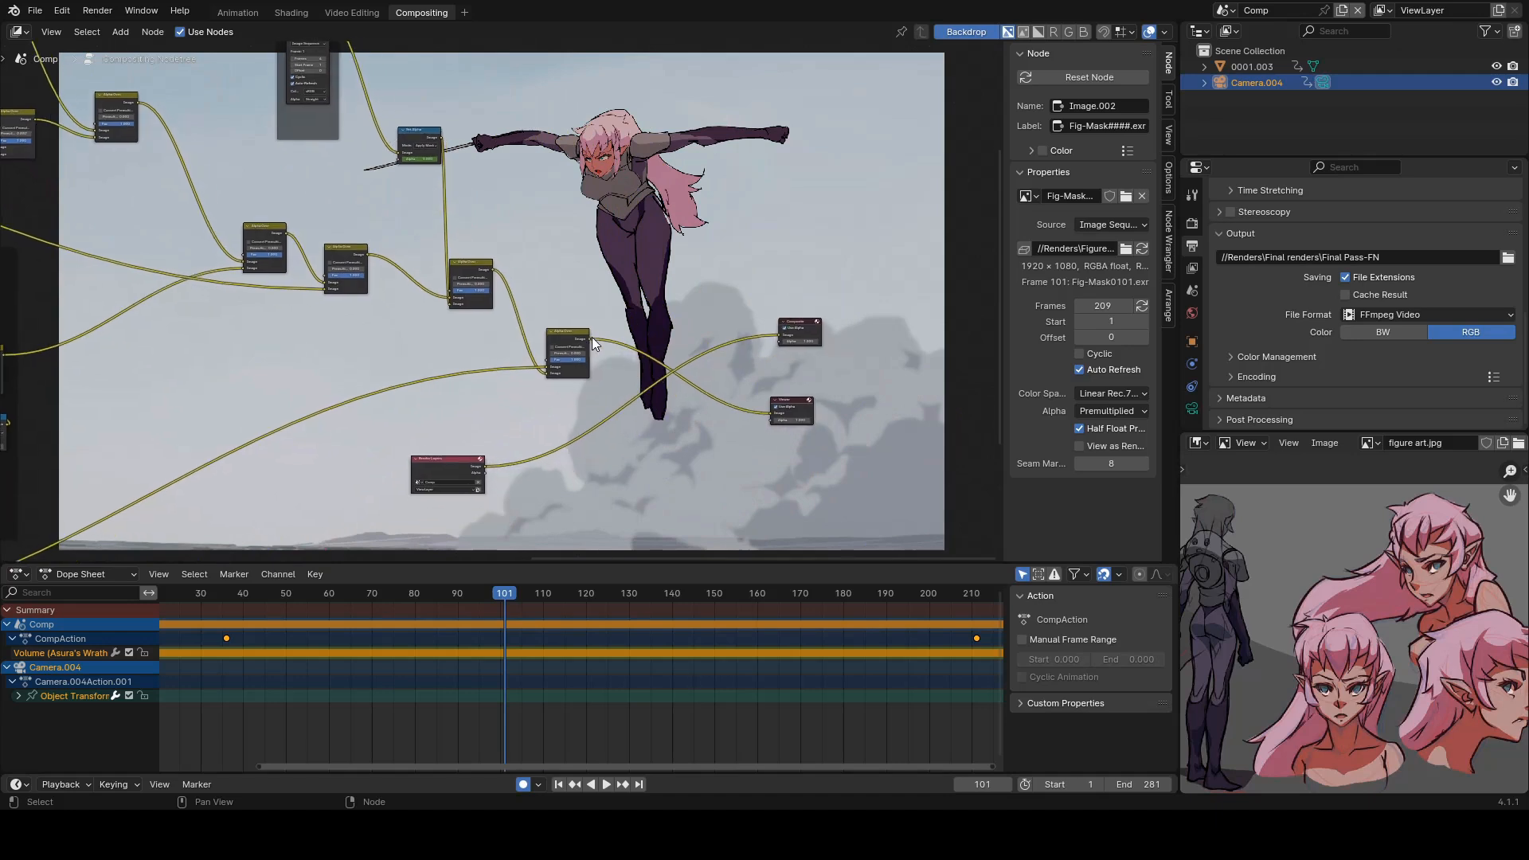
left_click_drag(588, 339, 777, 336)
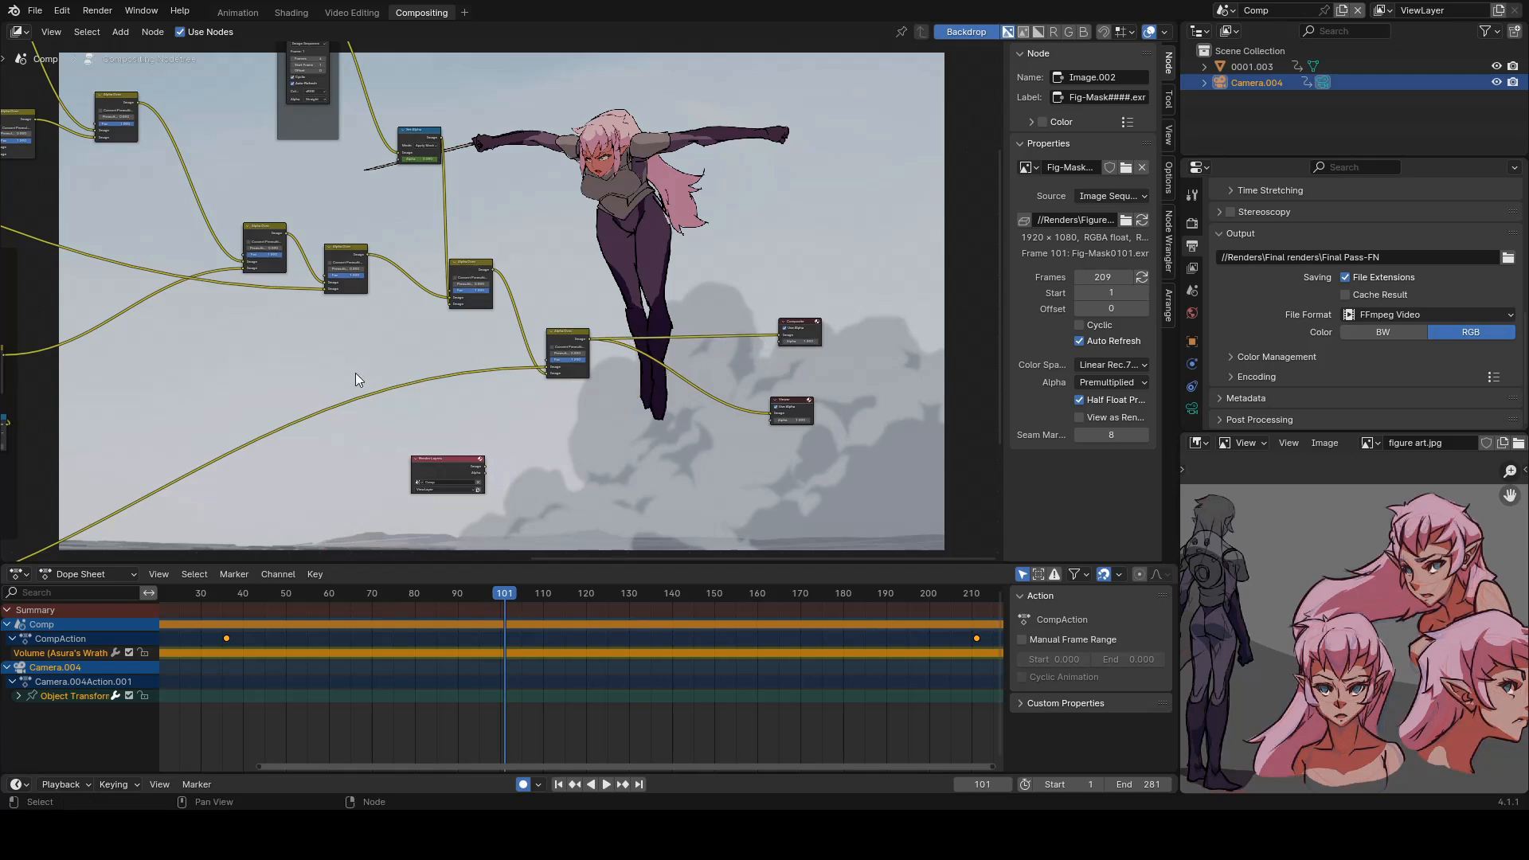
Move the unlinked Render Layers node slightly closer to the final Alpha Over node.
middle_click_drag(355, 373, 623, 335)
middle_click_drag(699, 427, 507, 381)
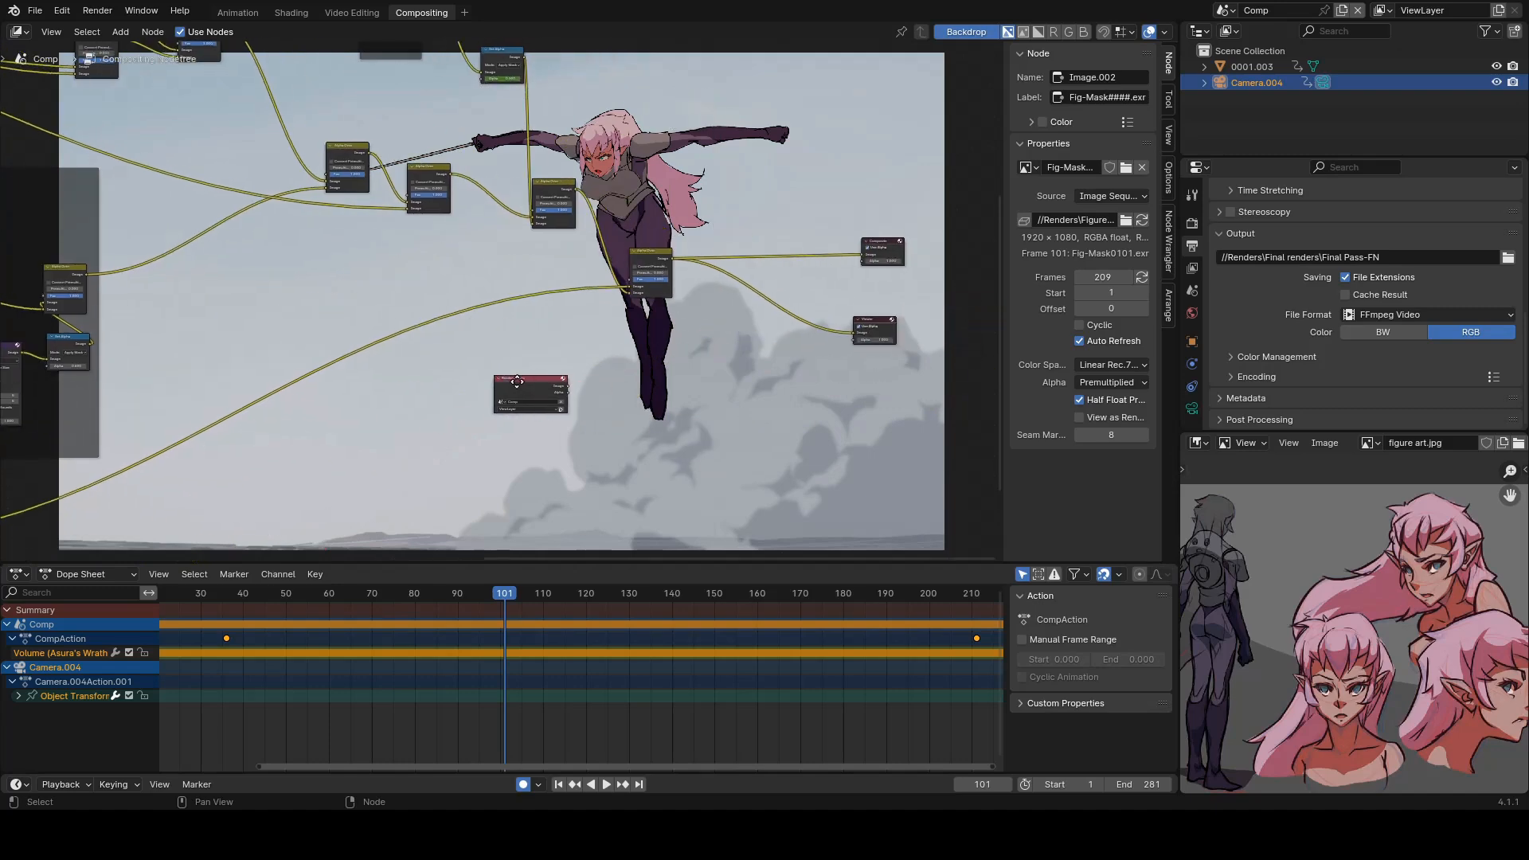
scroll(550, 392, "up", 1)
middle_click_drag(667, 361, 737, 426)
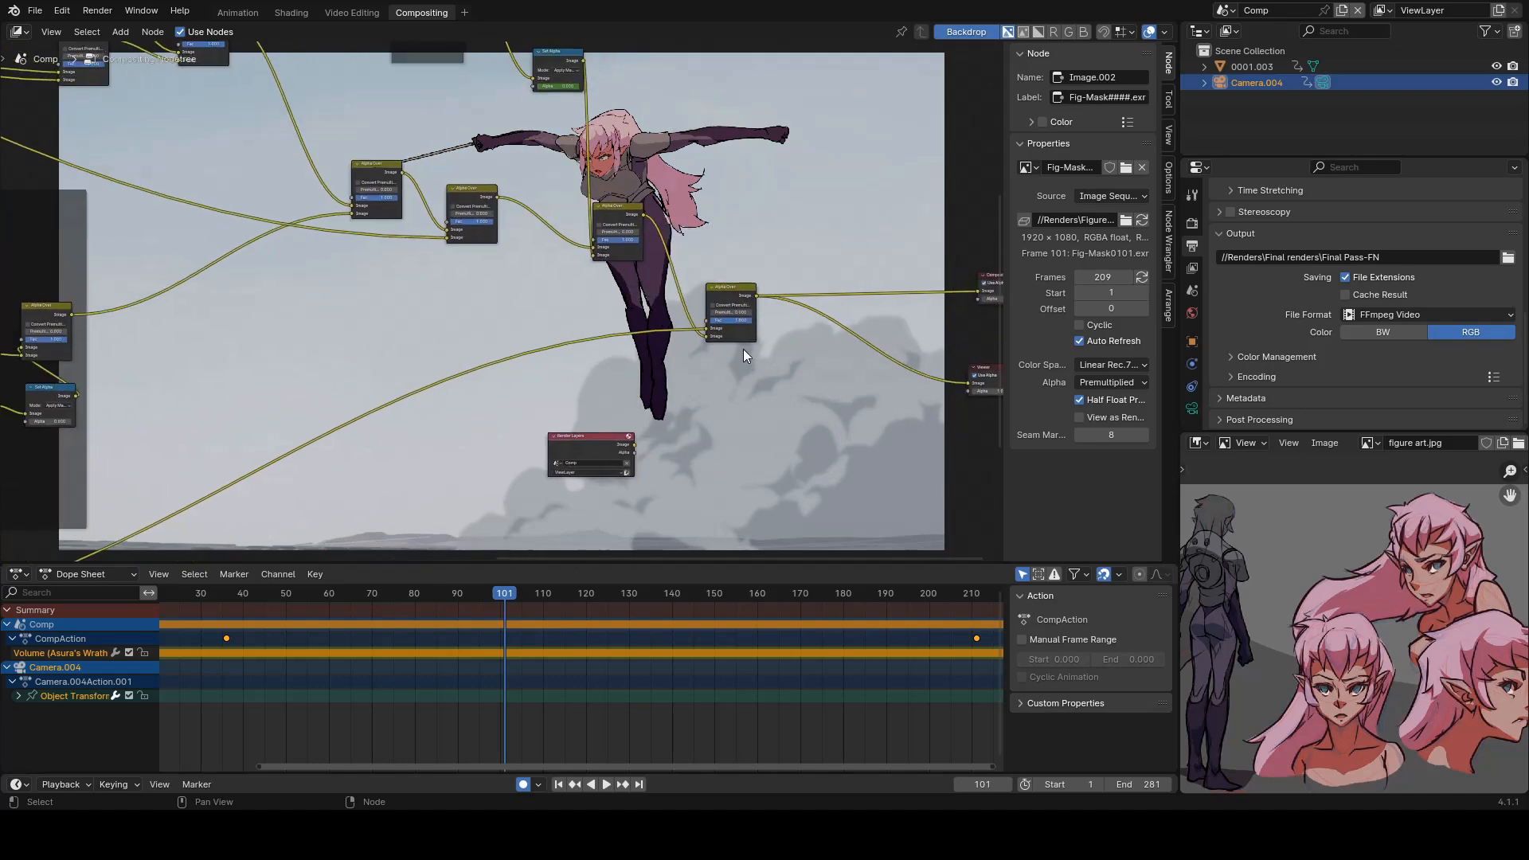
scroll(623, 425, "up", 1)
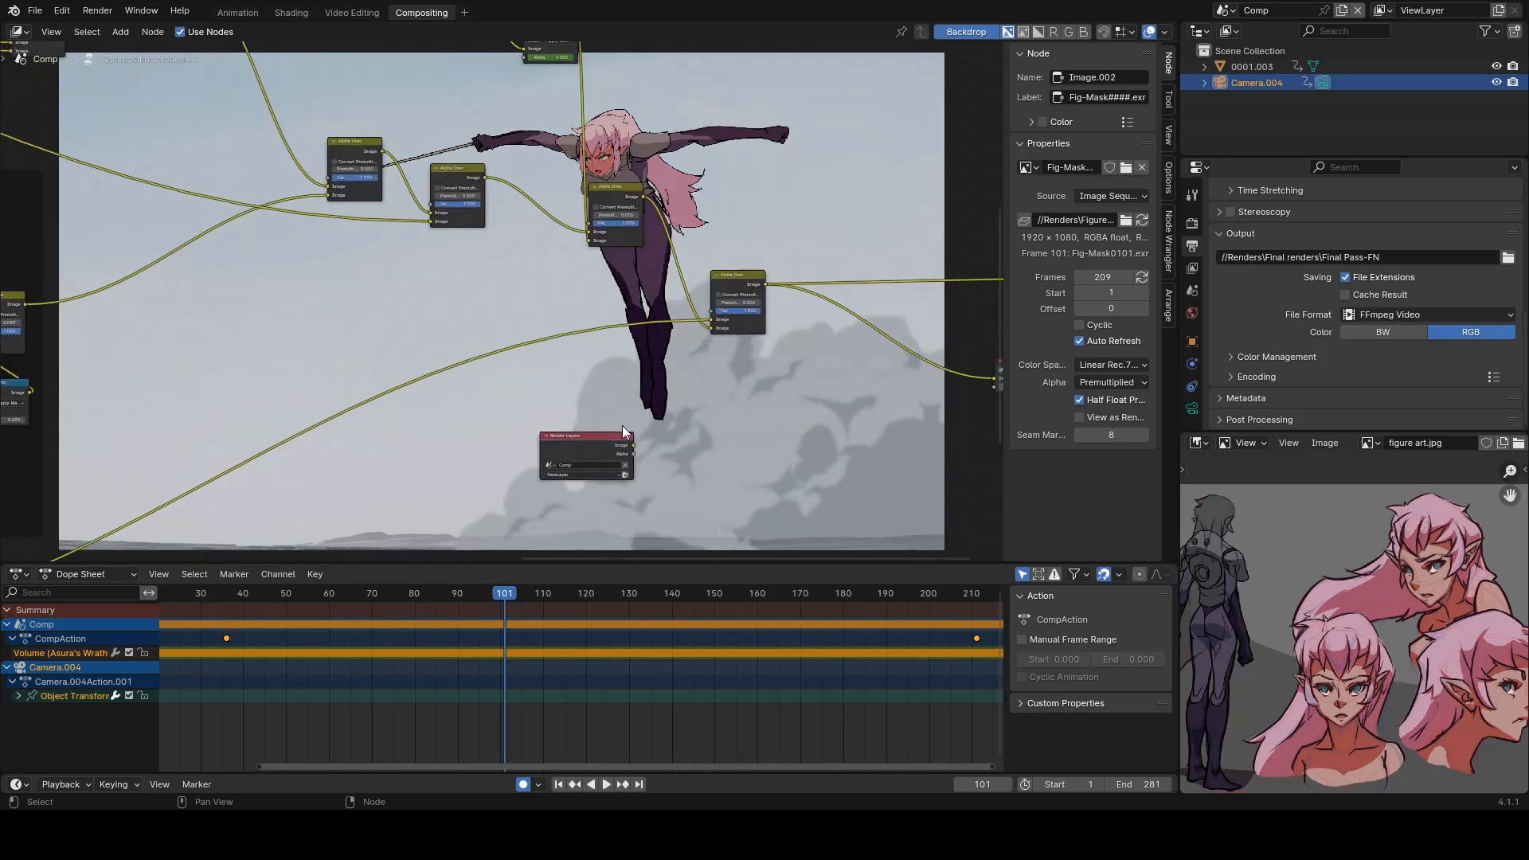
left_click_drag(591, 443, 654, 430)
middle_click_drag(778, 442, 574, 443)
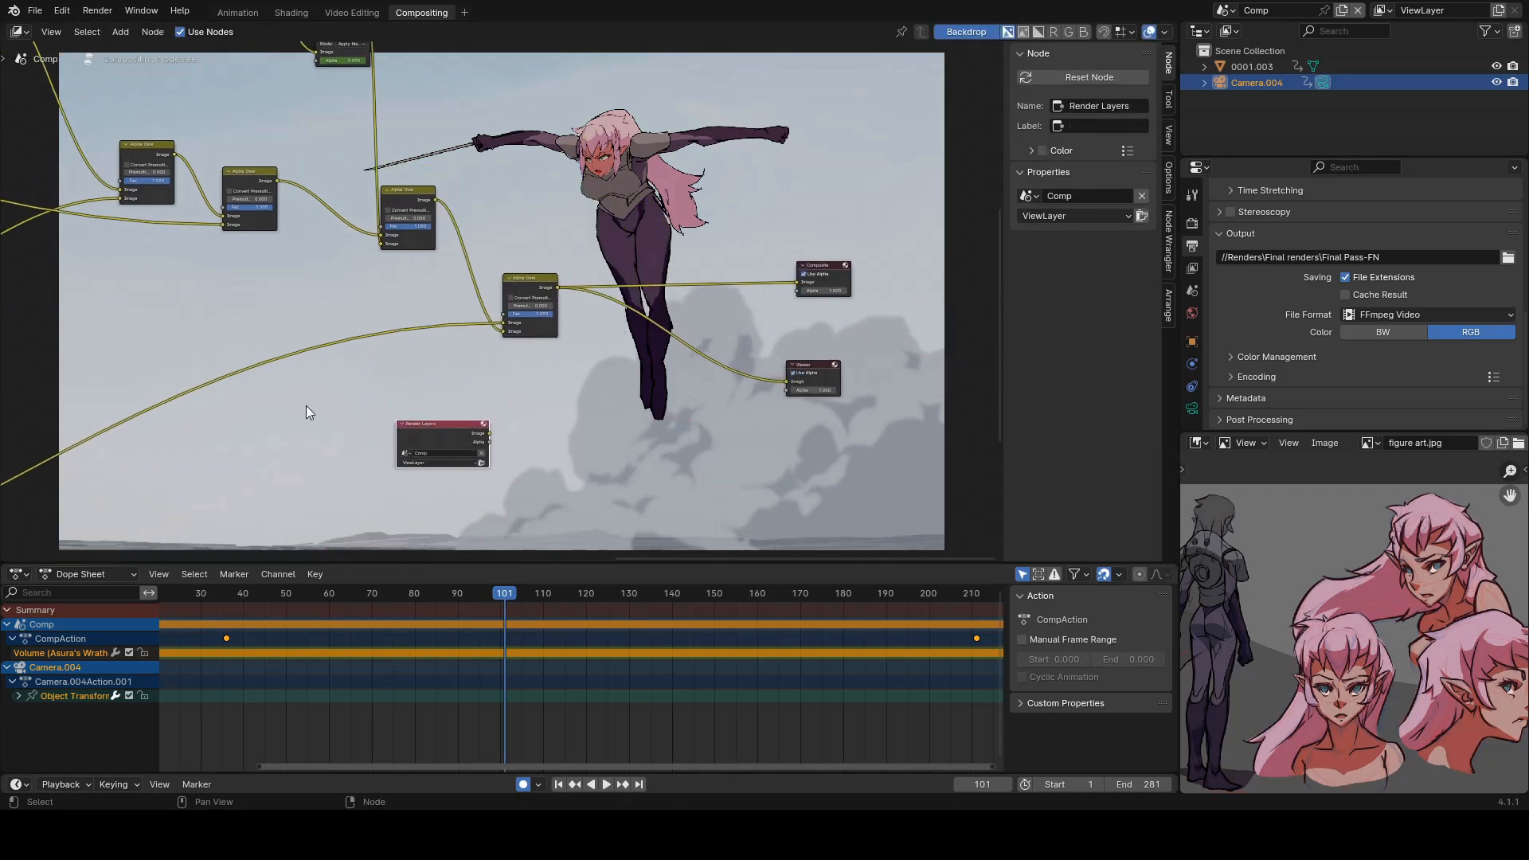
Look back over the Figure, Blast-Rear and BG frames that feed the final composite.
middle_click_drag(316, 405, 654, 441)
middle_click_drag(460, 358, 711, 329)
middle_click_drag(318, 307, 682, 313)
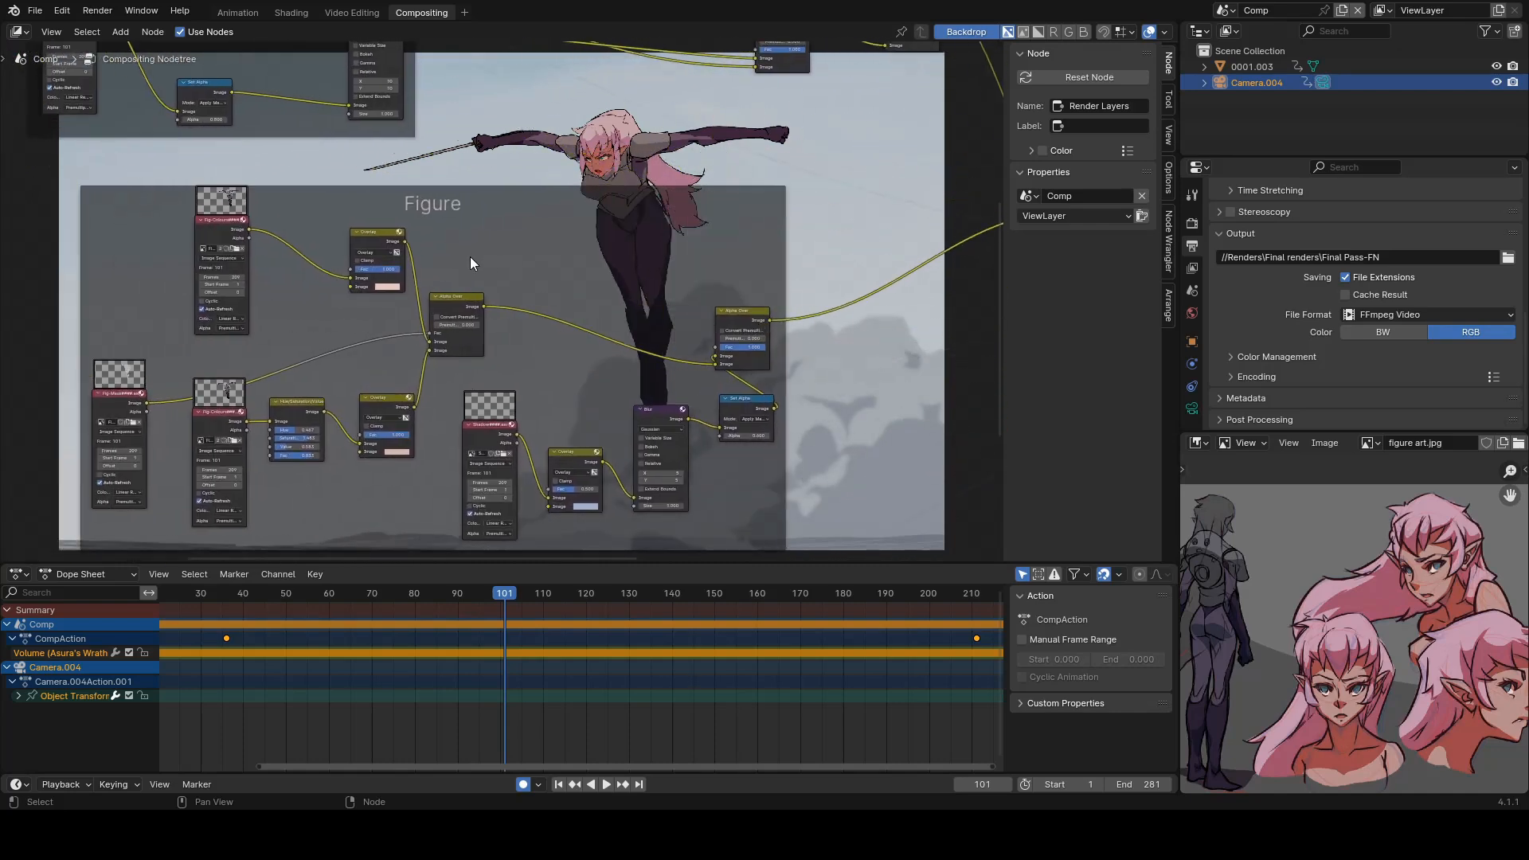
middle_click_drag(470, 263, 652, 491)
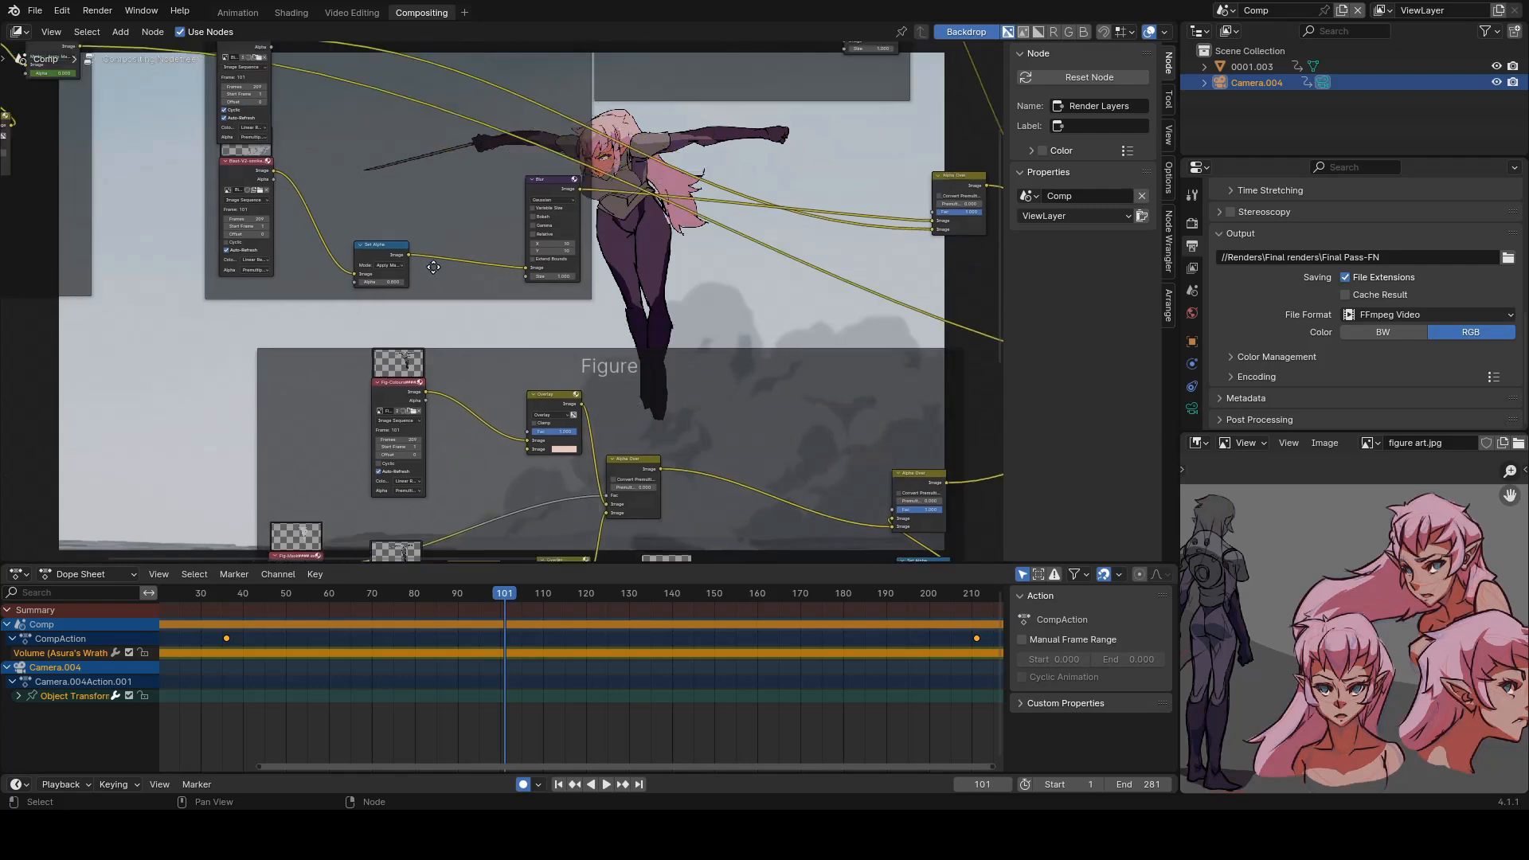
middle_click_drag(428, 328, 534, 357)
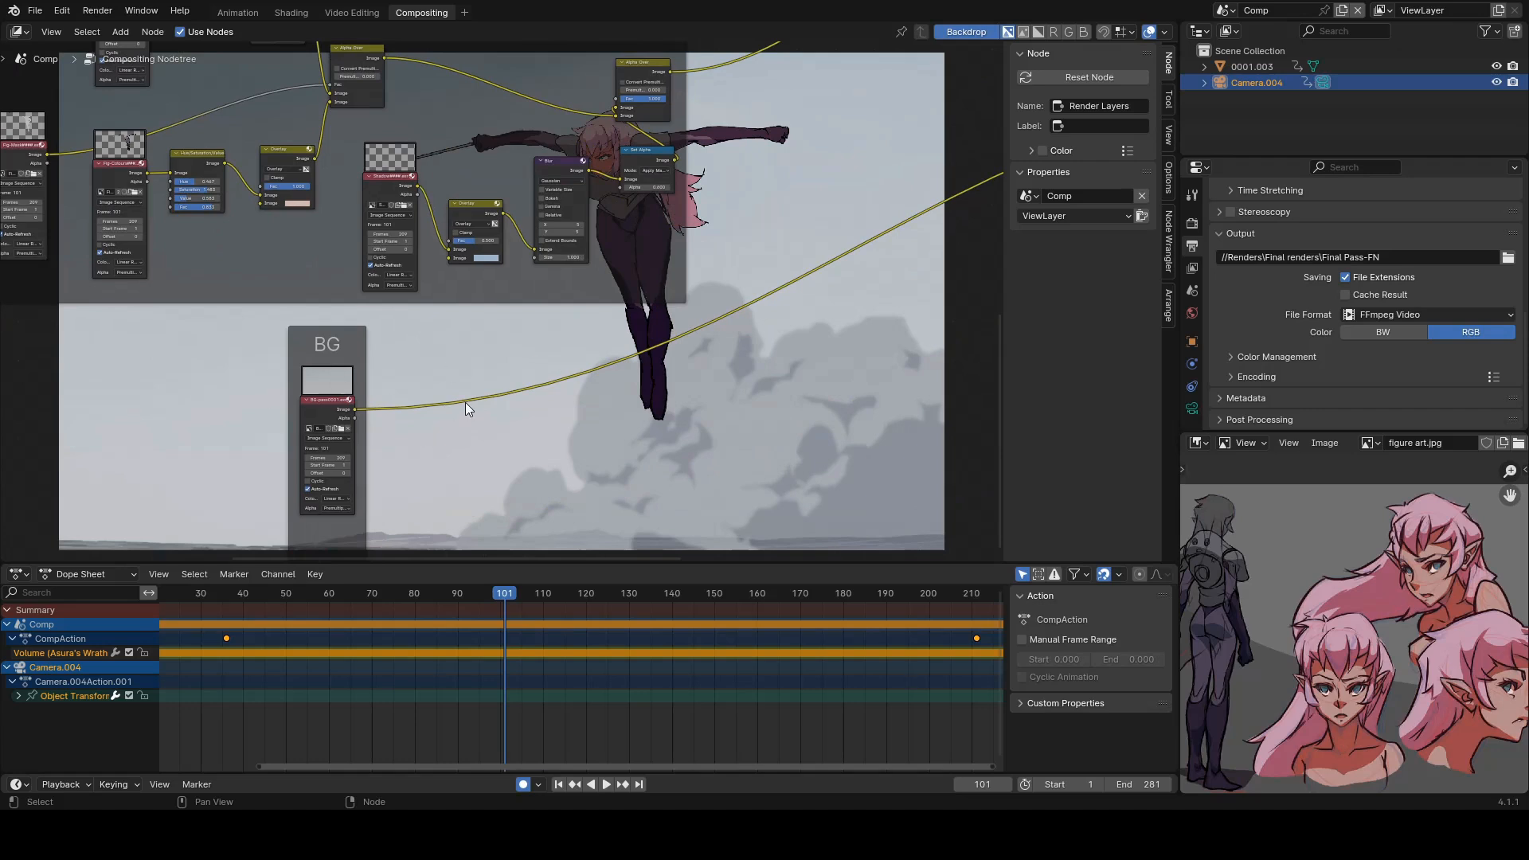